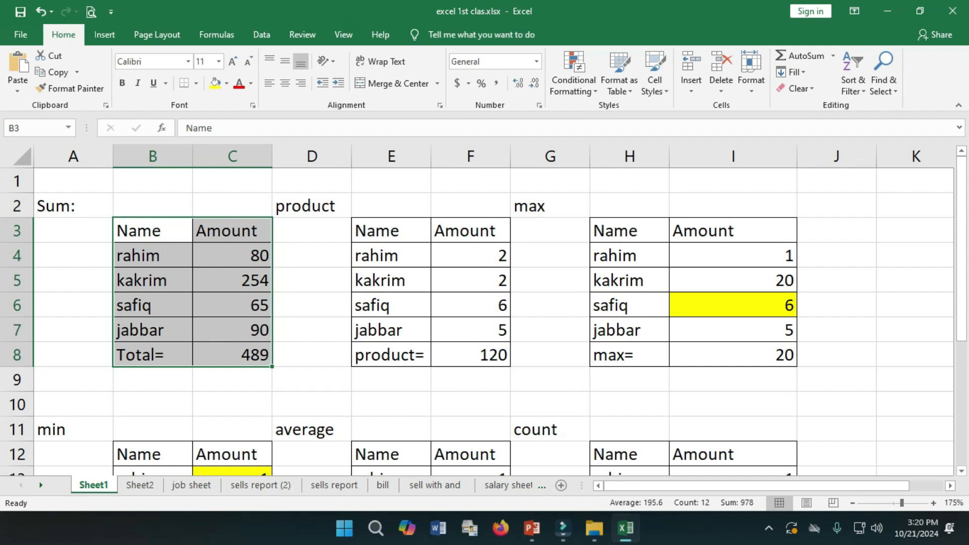
Examine the Sum, product, max, min, average and count example tables on Sheet1
scroll(485, 310, "down", 3, "ctrl")
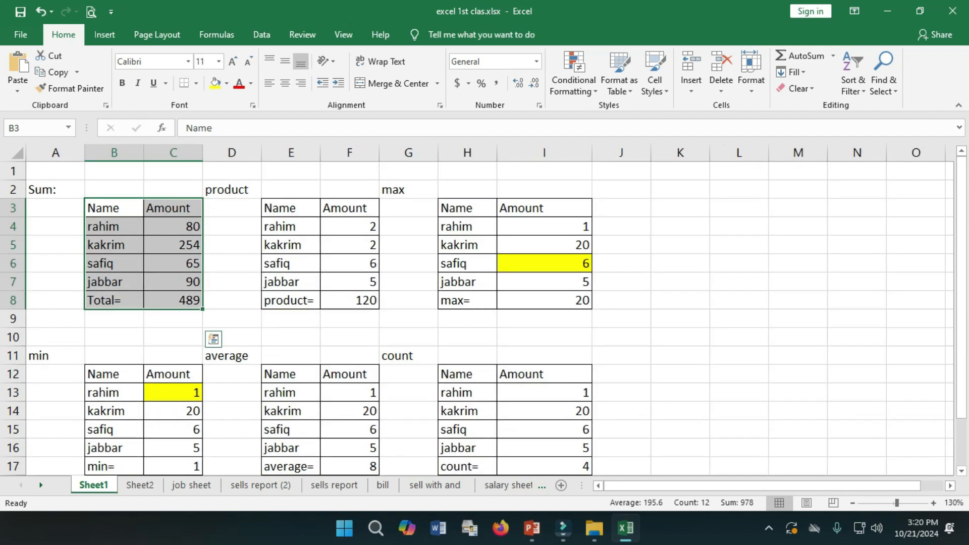
left_click_drag(55, 190, 174, 264)
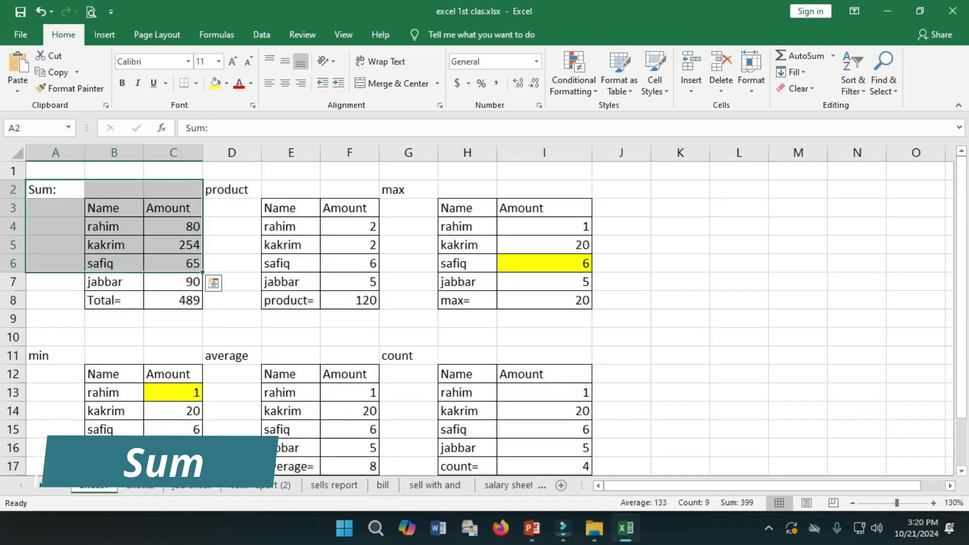
left_click_drag(232, 208, 409, 300)
left_click_drag(468, 190, 544, 281)
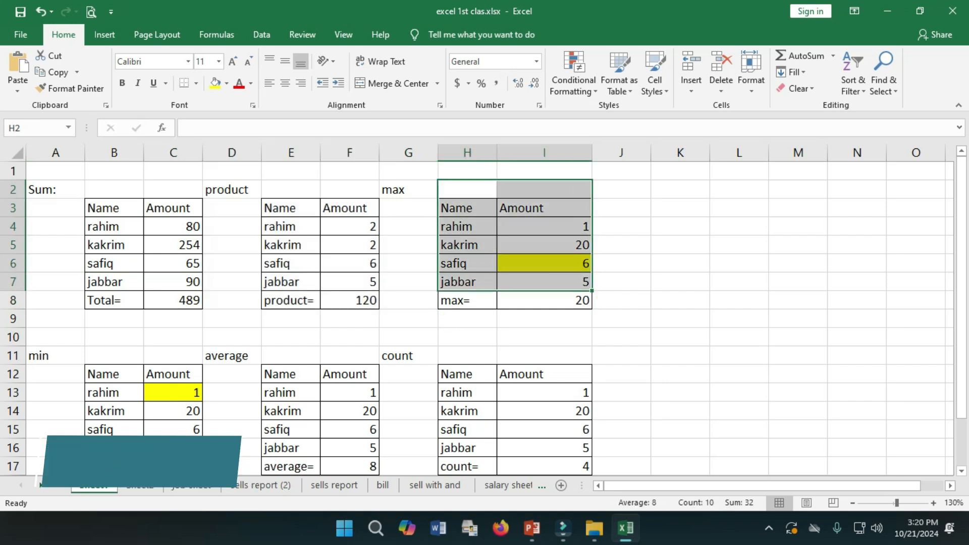
left_click(55, 356)
left_click_drag(56, 356, 175, 448)
left_click_drag(291, 356, 349, 448)
left_click_drag(467, 356, 544, 466)
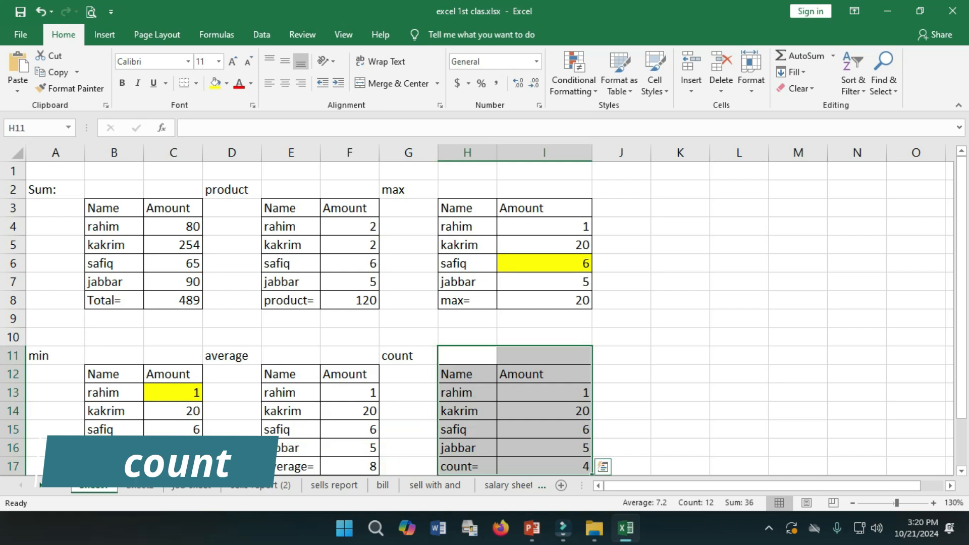
scroll(544, 466, "down", 3)
scroll(484, 318, "down", 1)
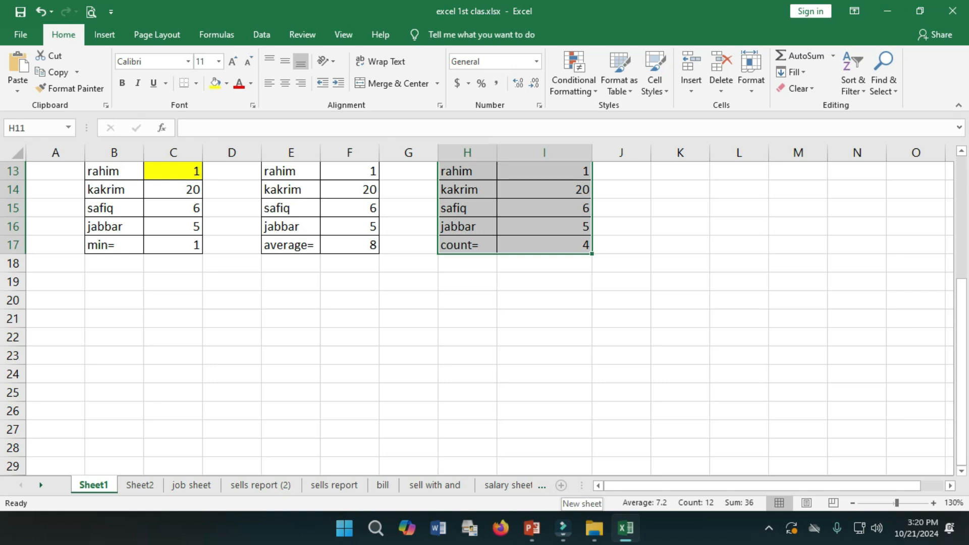
Add a new worksheet after Sheet1 and set its paper size to A4
left_click(561, 485)
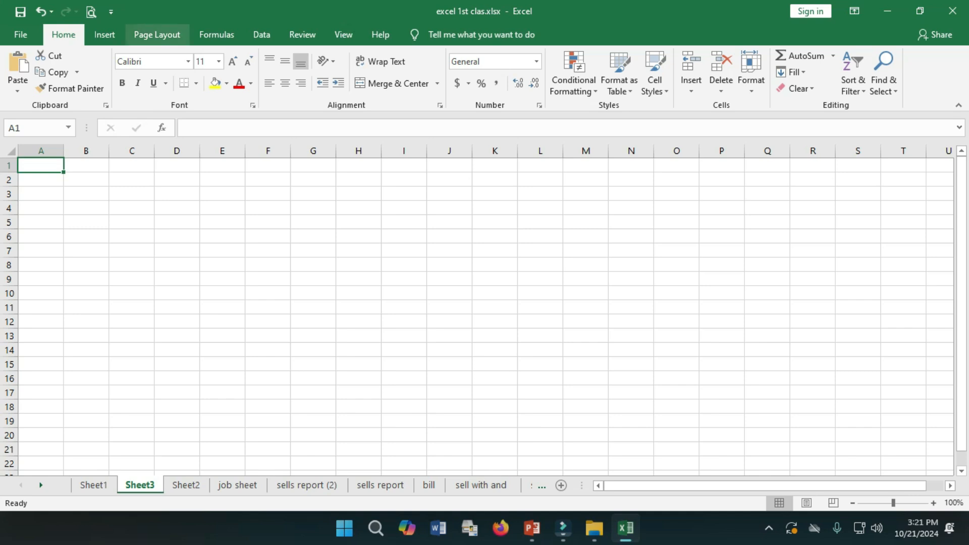
left_click(156, 34)
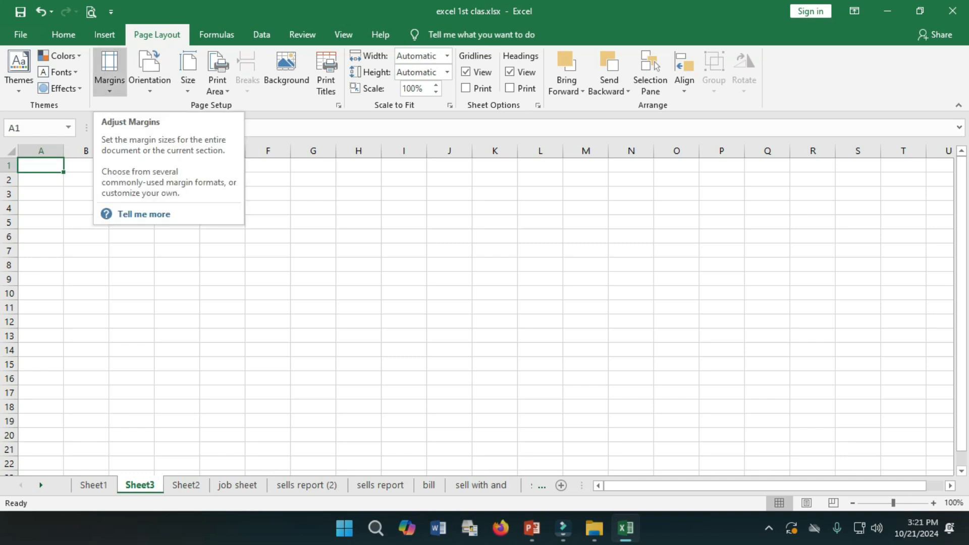
left_click(188, 71)
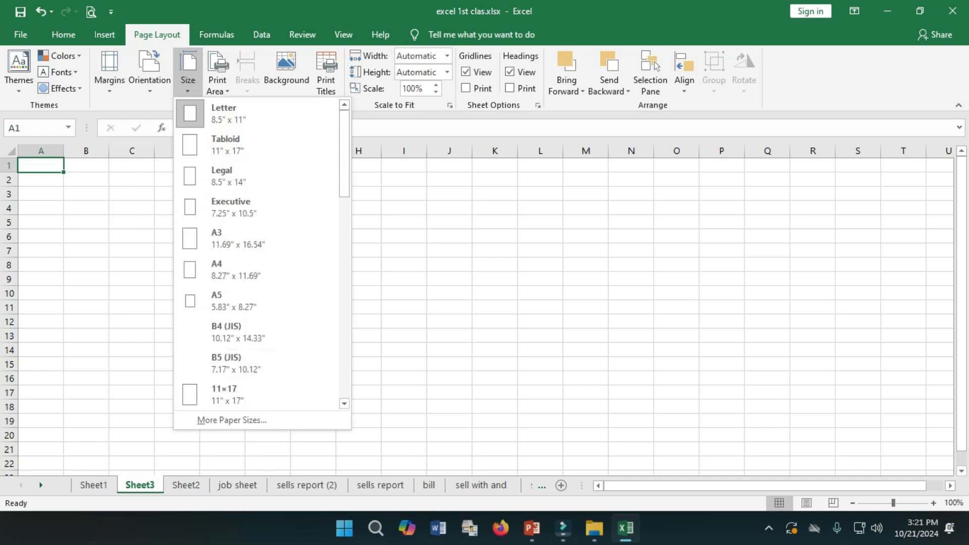
left_click(222, 270)
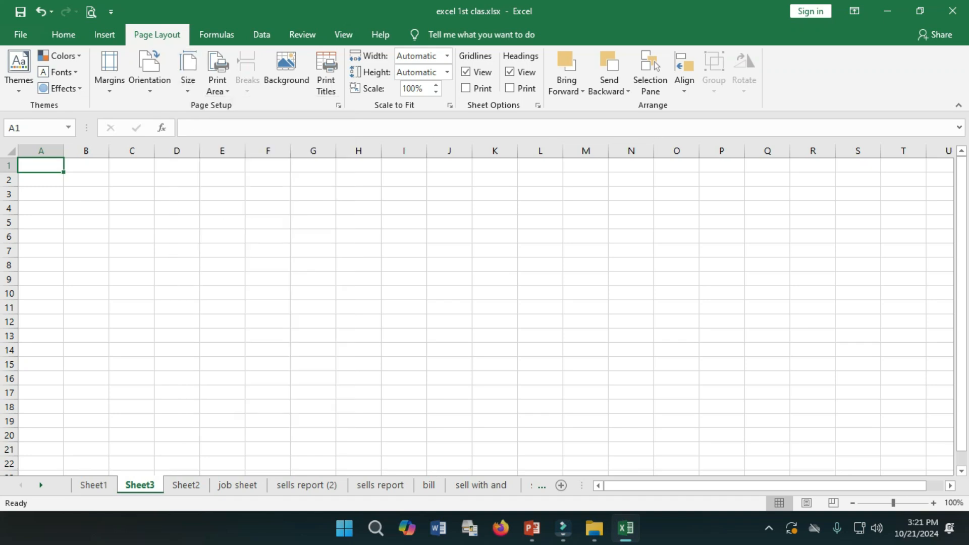
Set the new sheet's page orientation to Portrait and its margins to Normal
left_click(149, 71)
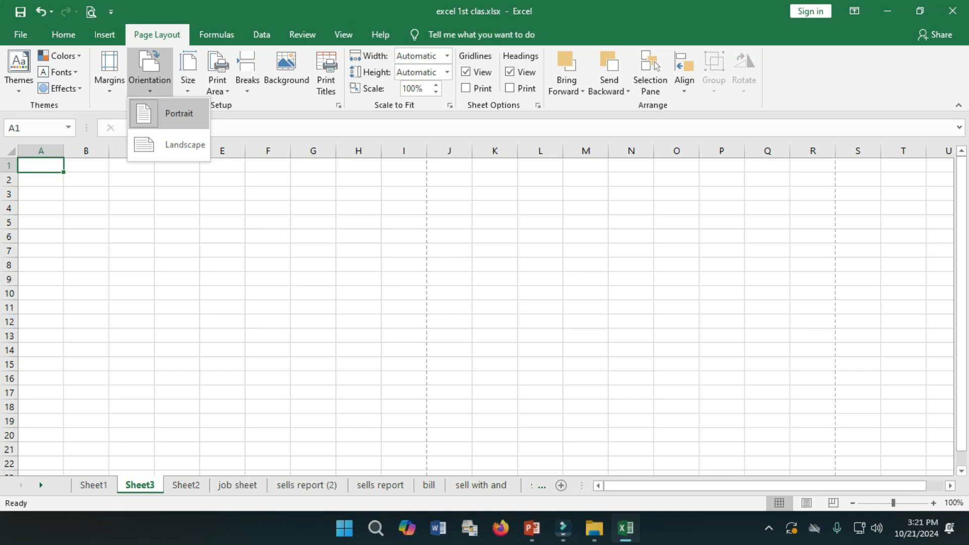
left_click(169, 114)
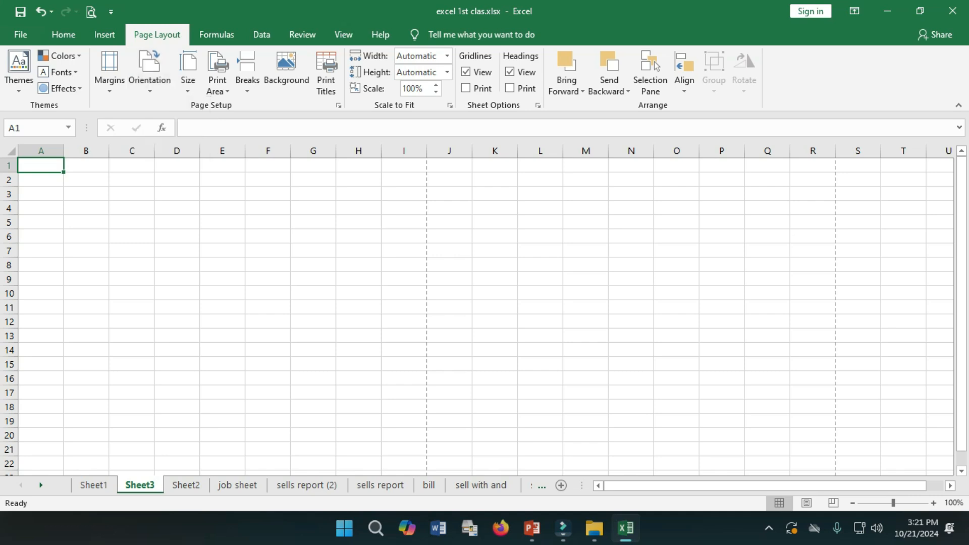
left_click(109, 71)
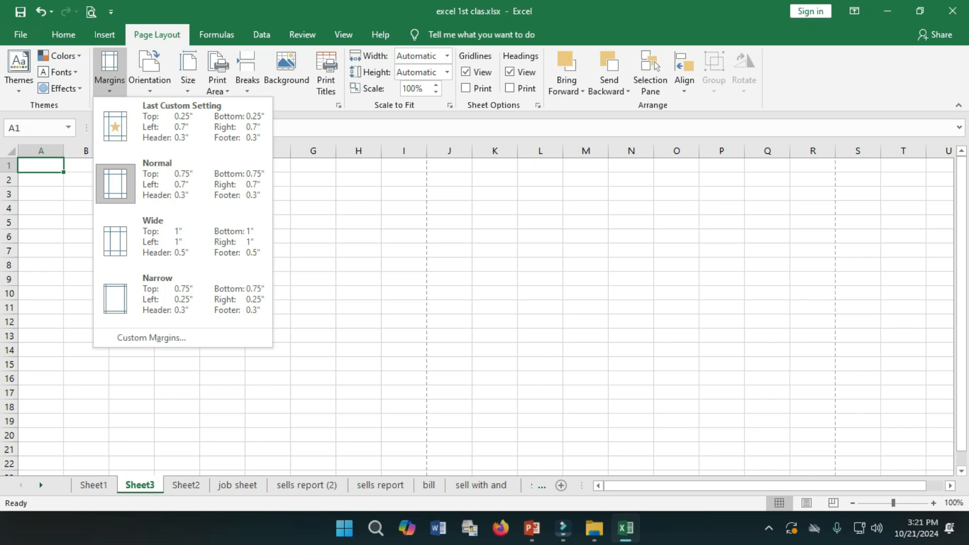
left_click(183, 183)
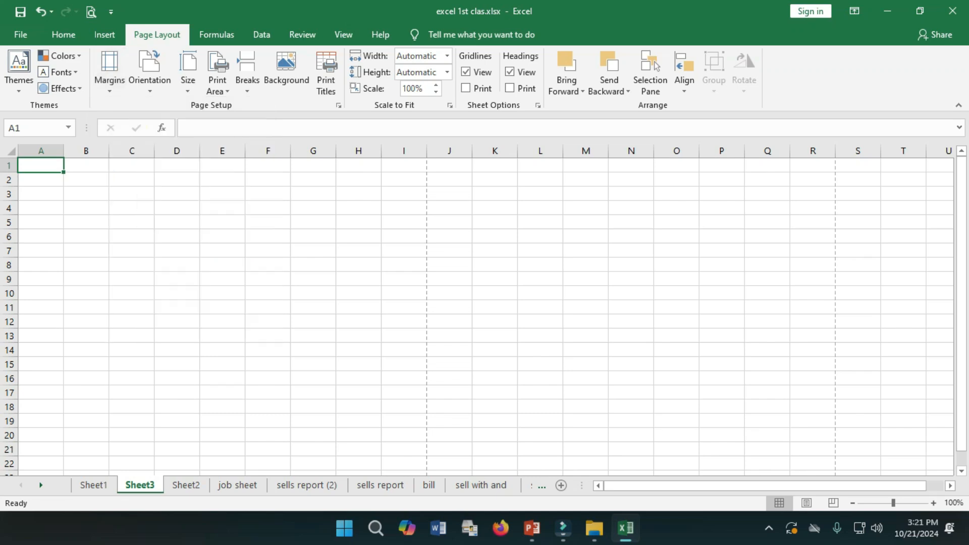
Examine the dashed page boundaries on Sheet3 and how the cell grid fits within the first page
scroll(477, 310, "down", 6)
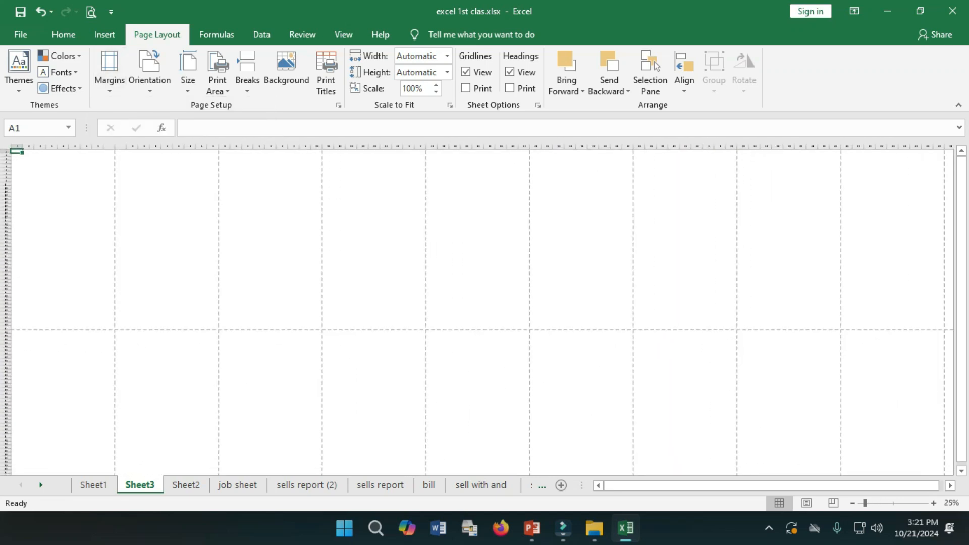
left_click_drag(15, 150, 47, 206)
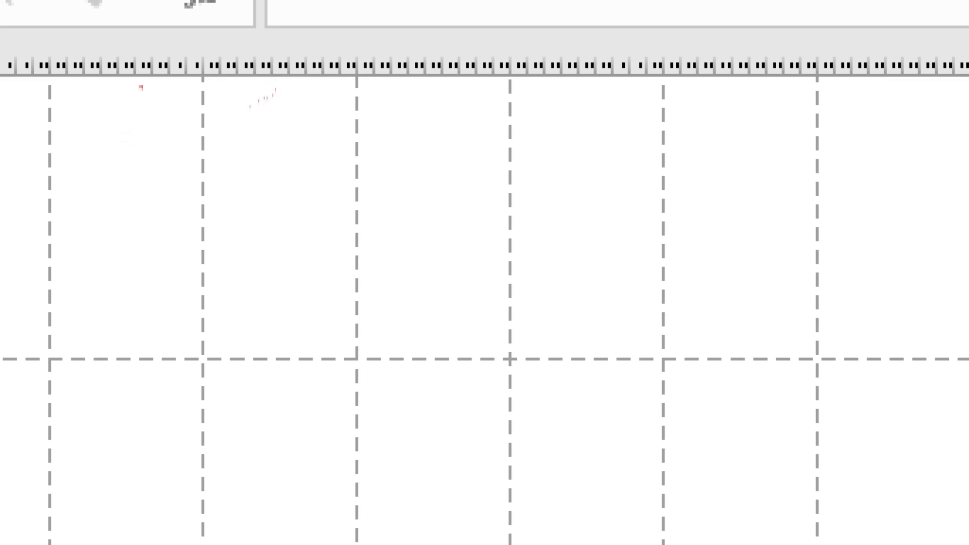
mouse_move(202, 81)
left_mouse_down()
mouse_move(335, 283)
mouse_move(359, 363)
left_mouse_up()
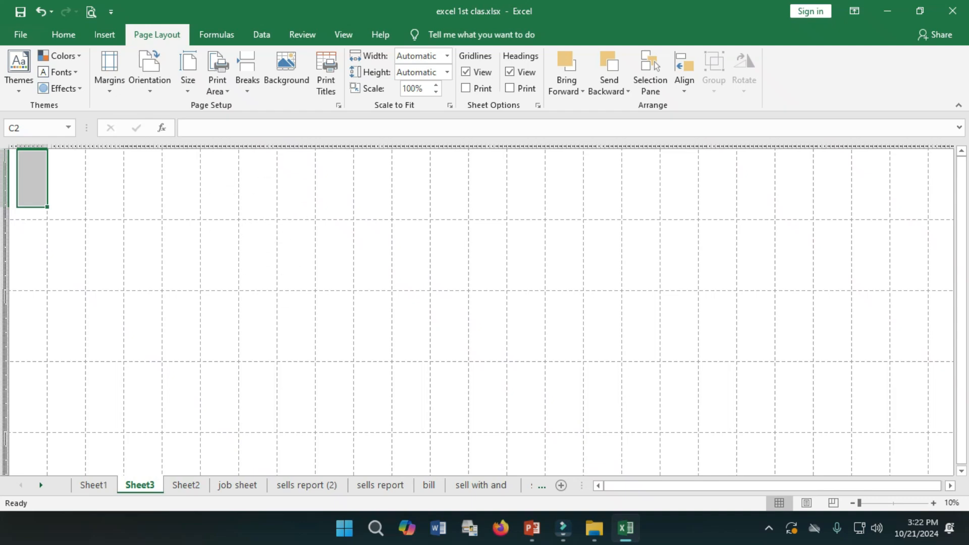
scroll(478, 310, "up", 2)
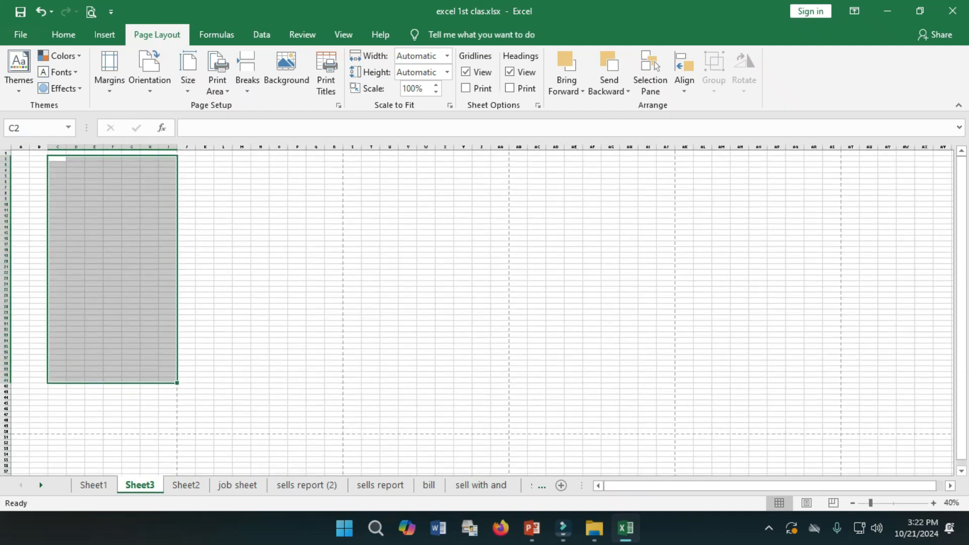
scroll(477, 311, "down", 2)
scroll(477, 310, "up", 3)
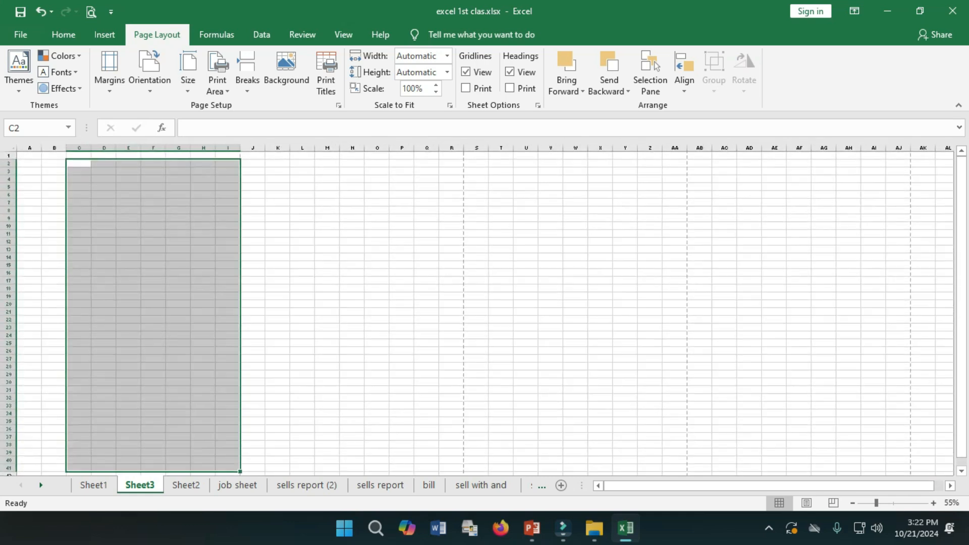
scroll(477, 310, "down", 1)
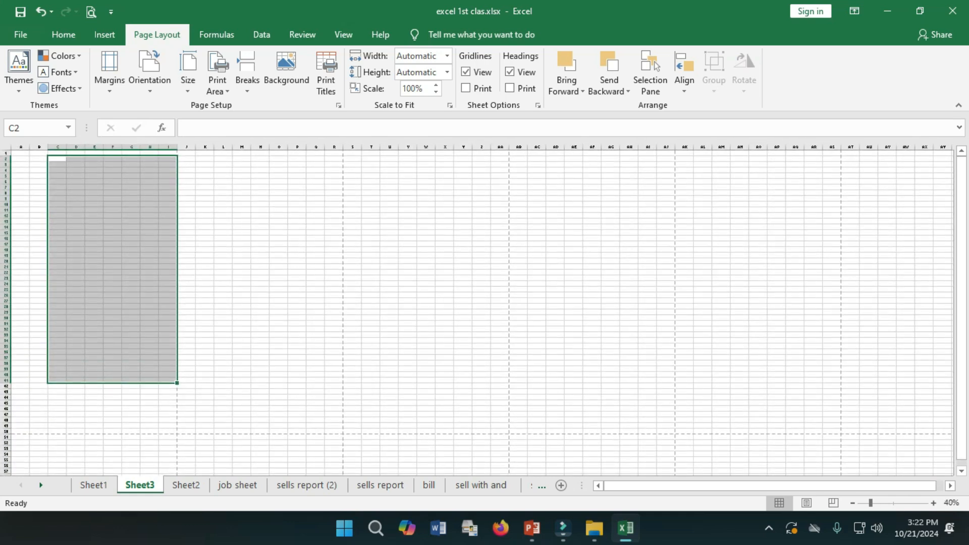
scroll(477, 310, "up", 3)
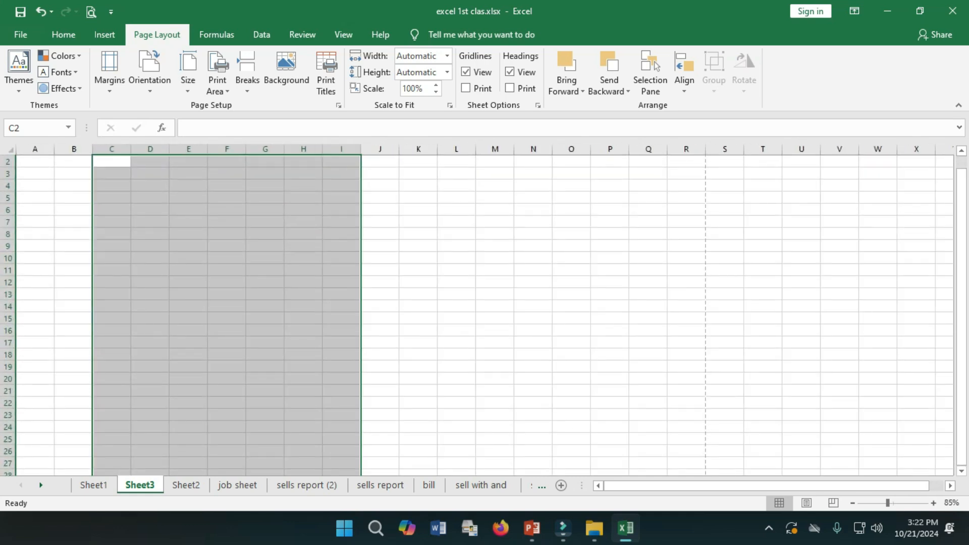
scroll(477, 311, "up", 3)
left_click(586, 392)
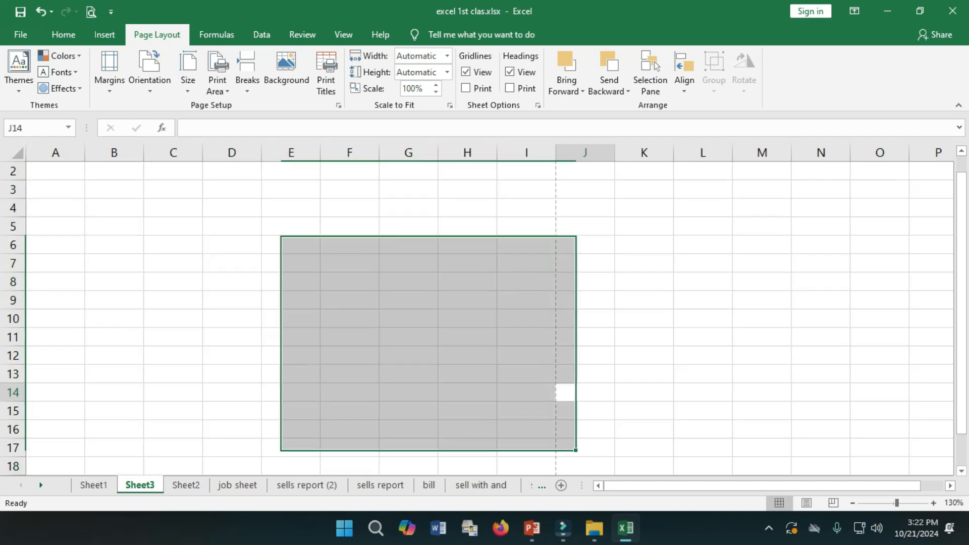
Select the whole first printed page, cells A1 to I50, to examine its extent
left_click_drag(56, 170, 555, 328)
scroll(556, 327, "down", 4, "ctrl")
scroll(354, 307, "up", 3)
left_click(354, 307)
left_click_drag(290, 287, 25, 144)
scroll(26, 144, "down", 4)
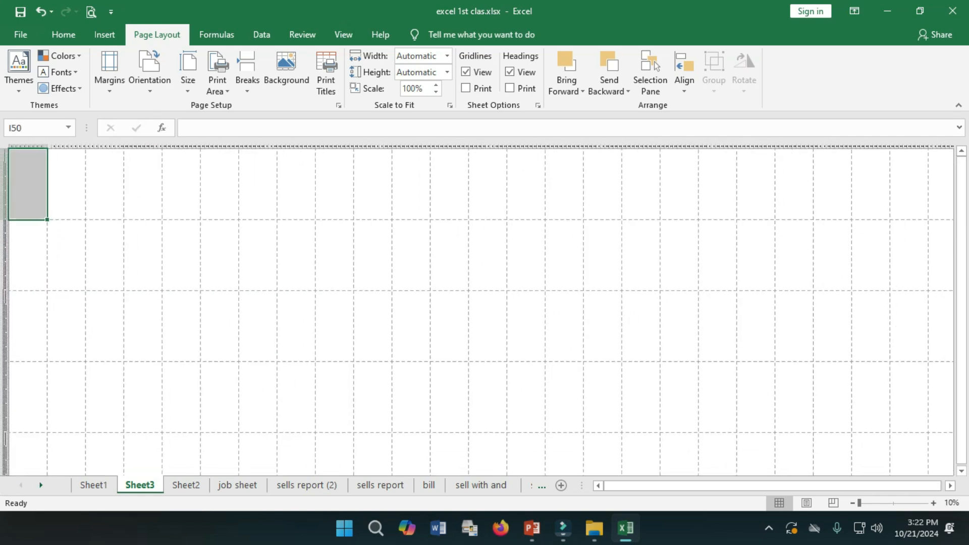
scroll(477, 311, "up", 2)
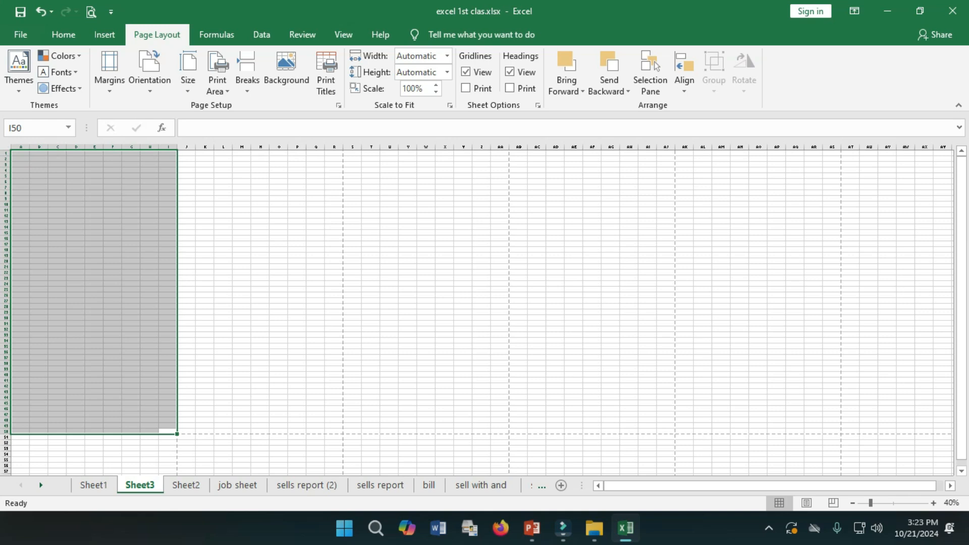
Compare cell areas on the second and third printed pages with the range A1:H11 on the first page
left_click_drag(205, 176, 242, 269)
left_click_drag(352, 198, 445, 361)
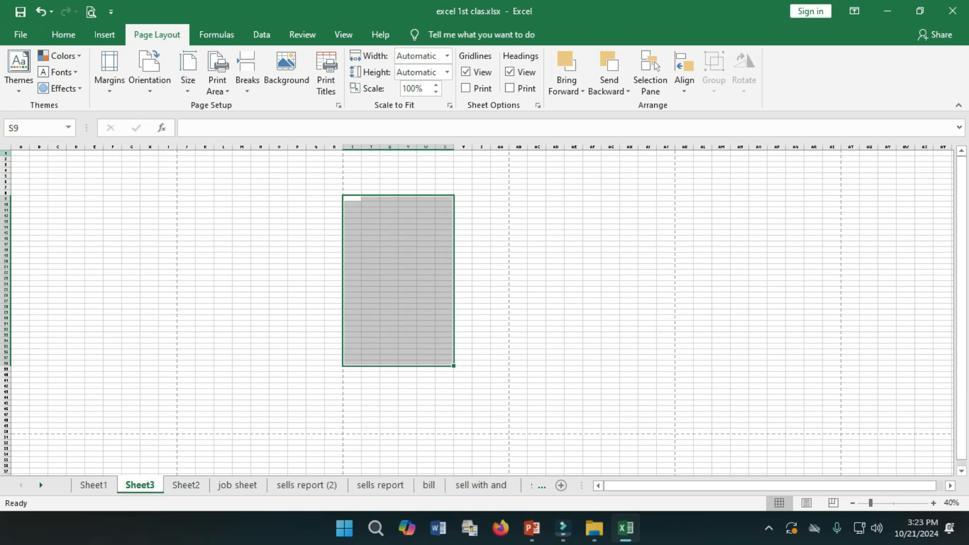
scroll(485, 308, "up", 1, "ctrl")
scroll(485, 308, "up", 4, "ctrl")
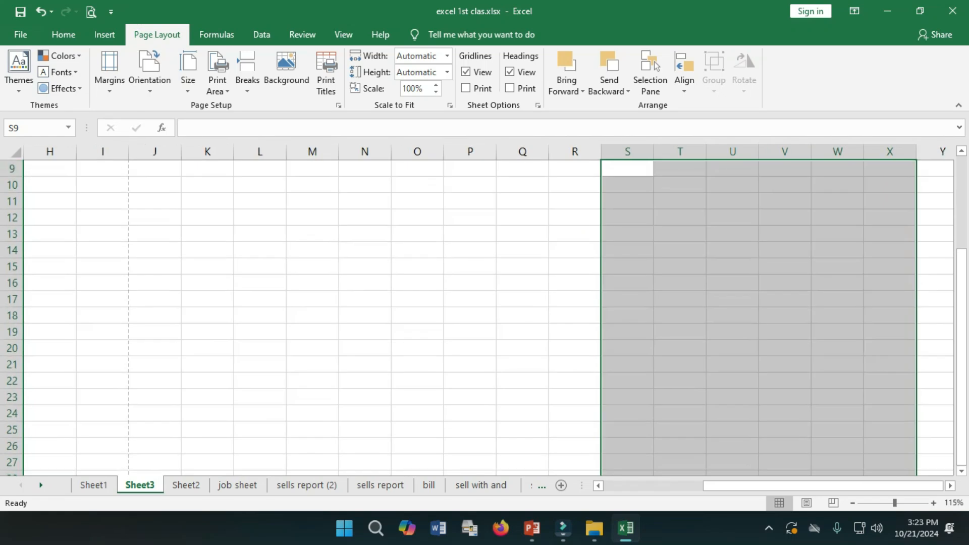
left_click_drag(722, 485, 616, 486)
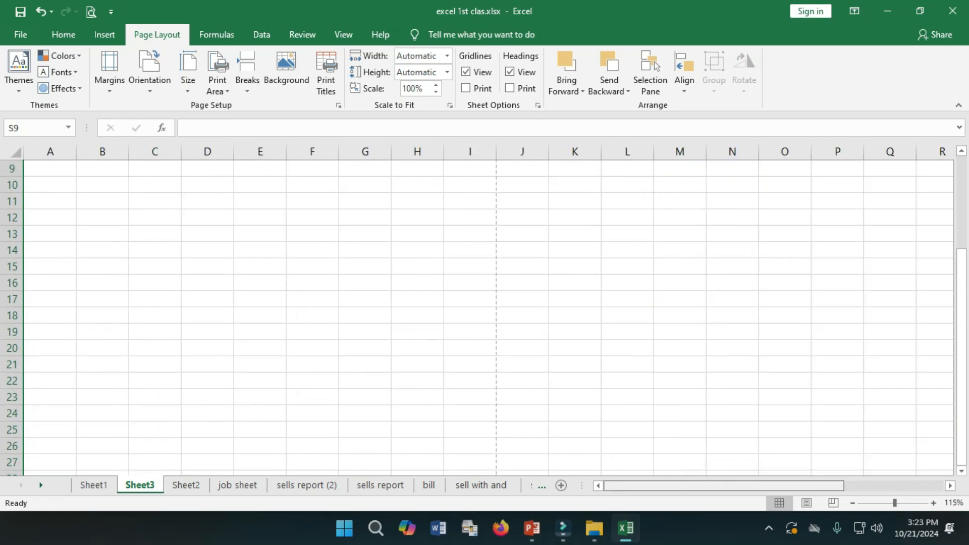
scroll(488, 317, "up", 3)
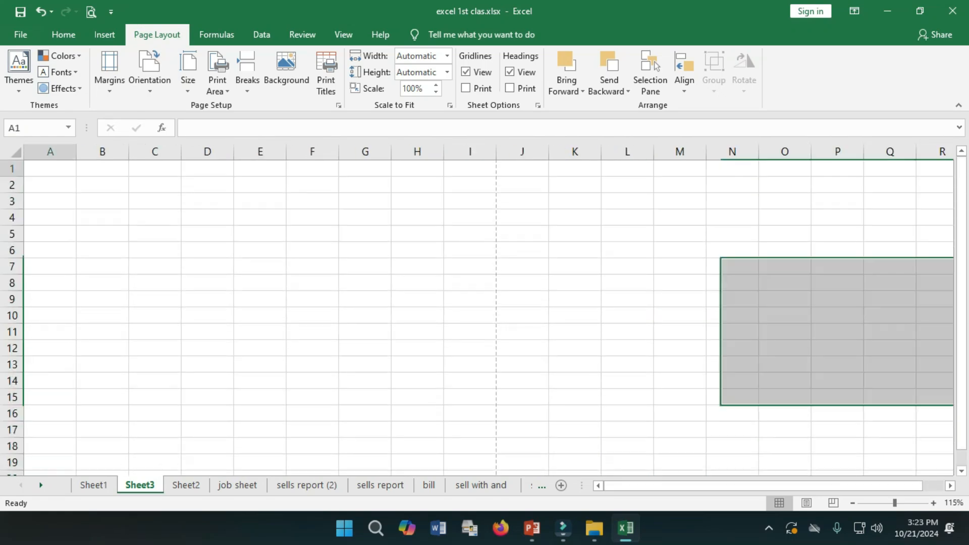
left_click_drag(51, 168, 417, 332)
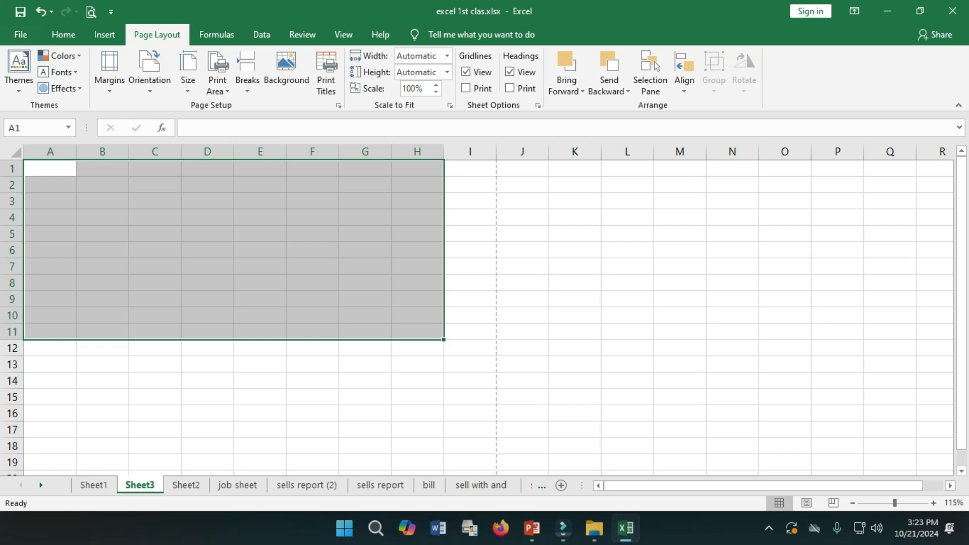
Label the first printed page "1st page" in cell E5 and the second one "2nd" in cell L5
left_click(260, 234)
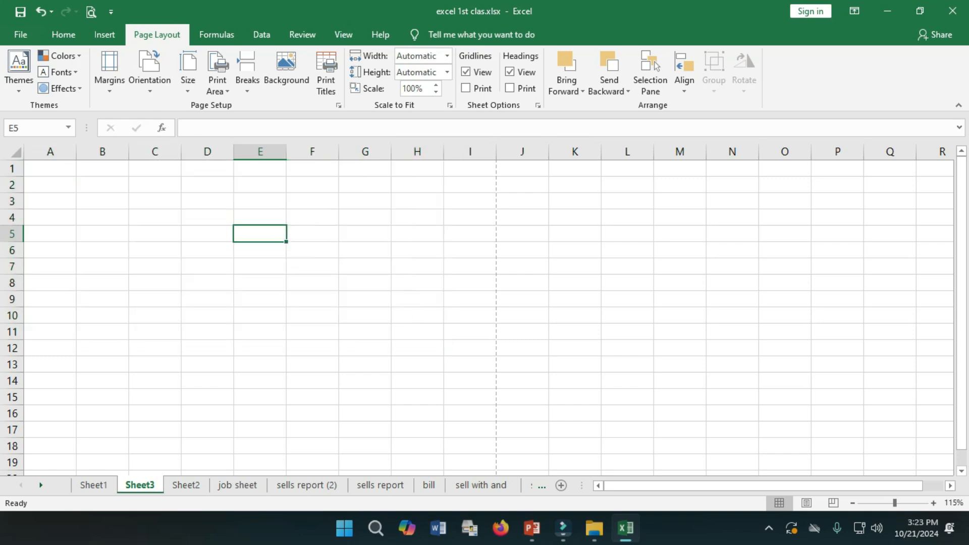
type("1st pa ge")
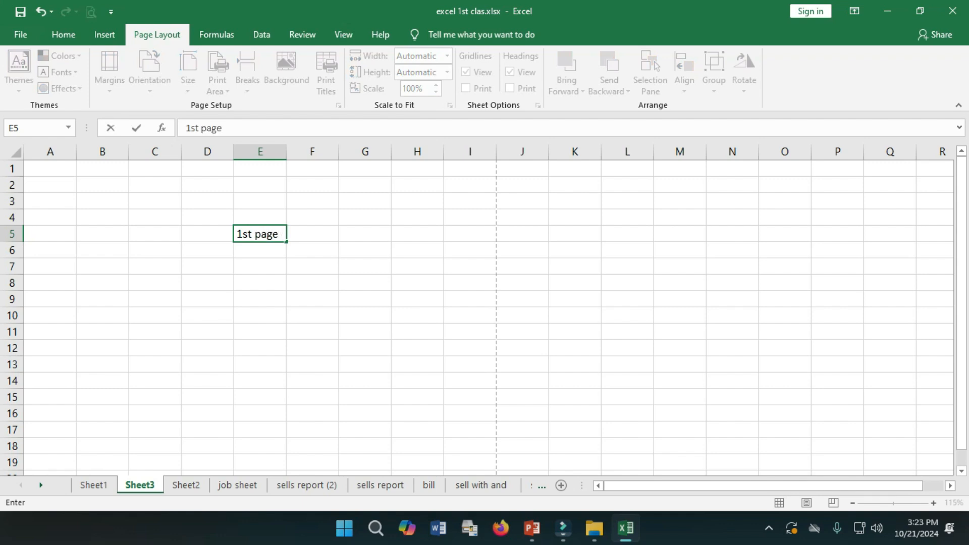
left_click(628, 233)
type("nd")
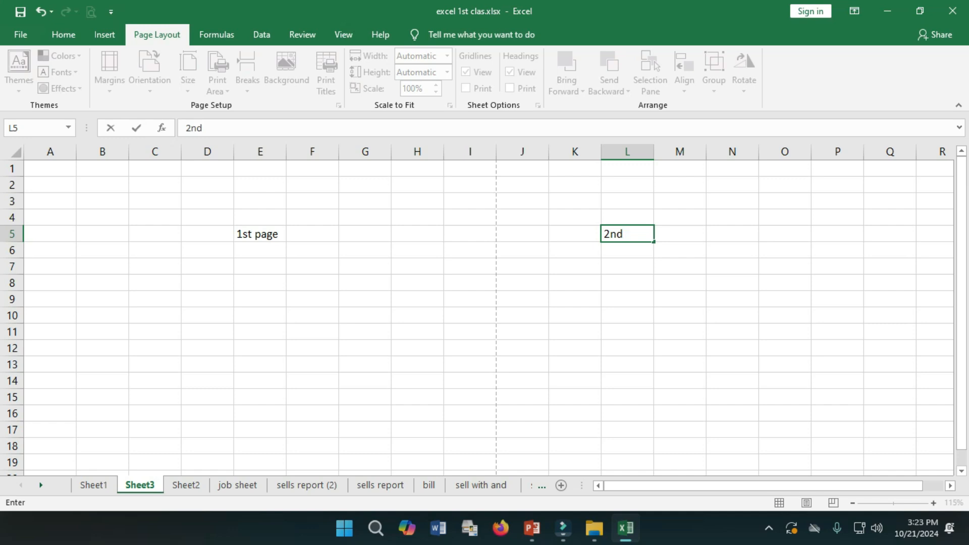
Clear the page labels from cells E5 and L5
left_click(260, 234)
key("Delete")
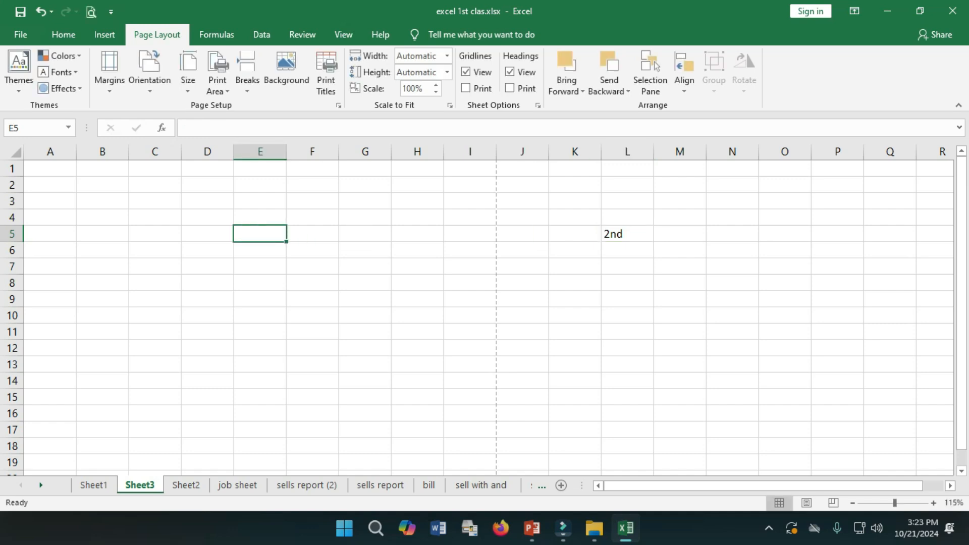
left_click(627, 234)
key("Delete")
left_click(49, 168)
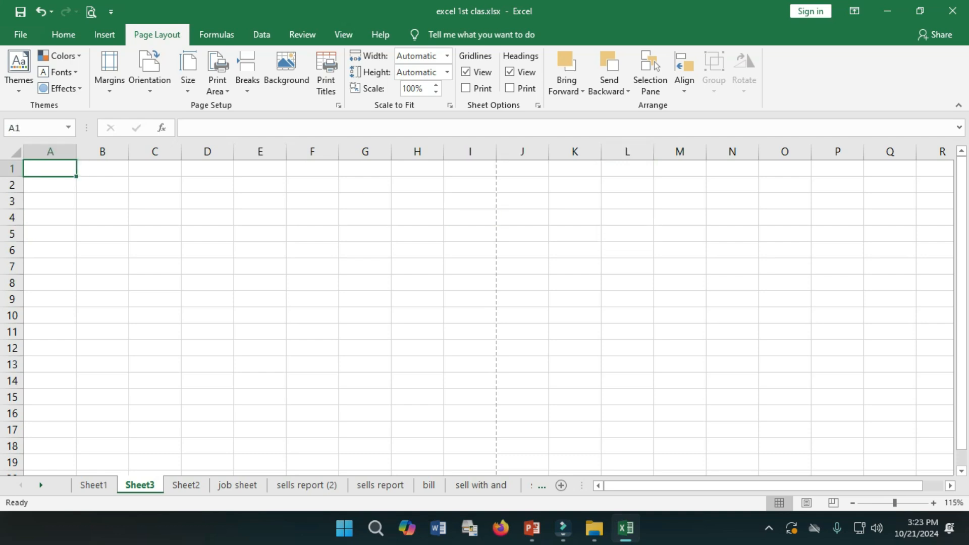
left_click(50, 201)
left_click(102, 201)
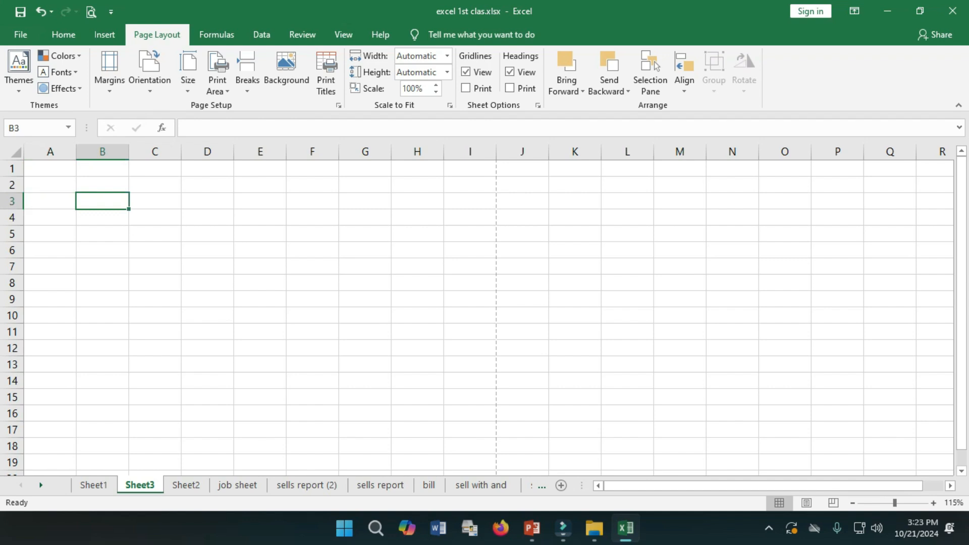
left_click_drag(50, 184, 155, 283)
left_click(155, 267)
left_click(103, 184)
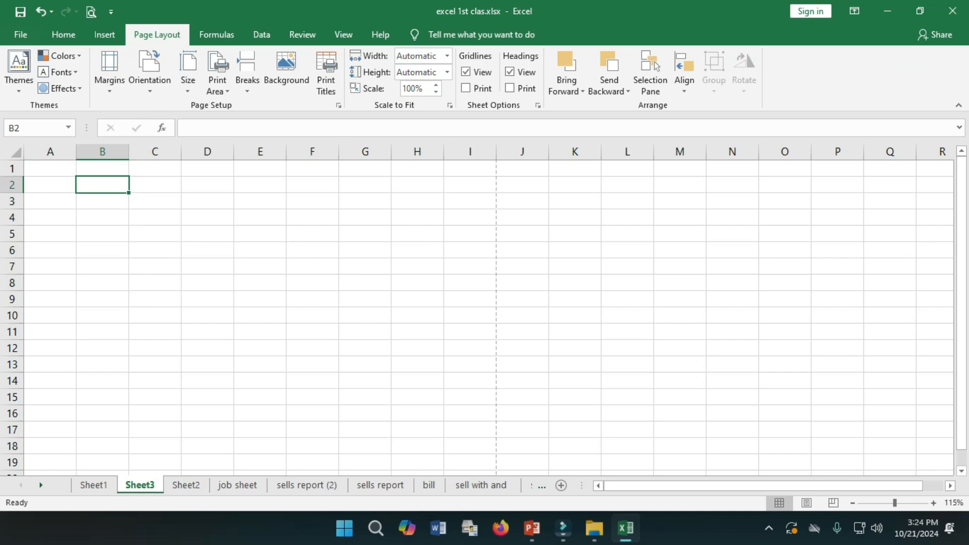
Enter the table title "Sum" in cell B2
type("Sum")
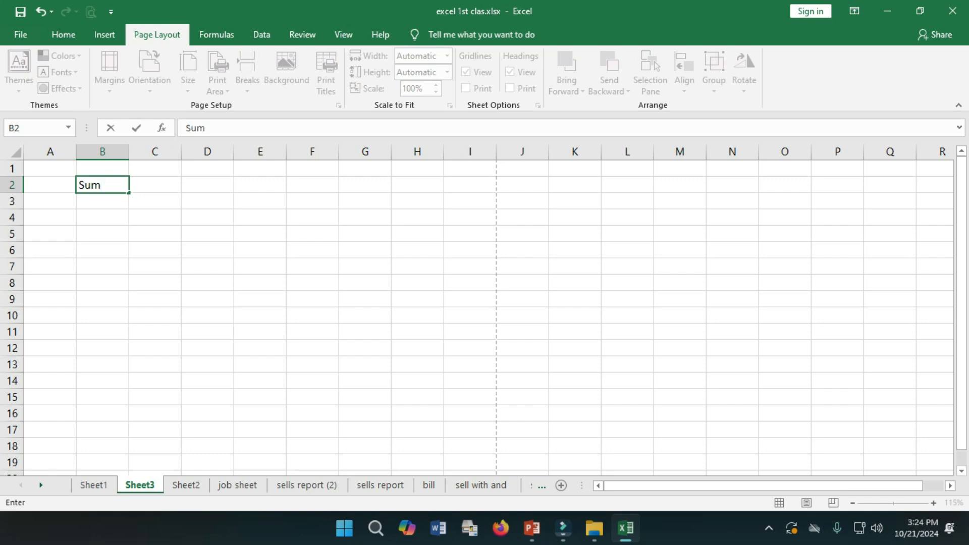
left_click(103, 233)
key("Up")
key("Up")
key("Up")
Apply all borders to the range B3:C10 beneath the "Sum" title
left_click_drag(103, 201, 156, 318)
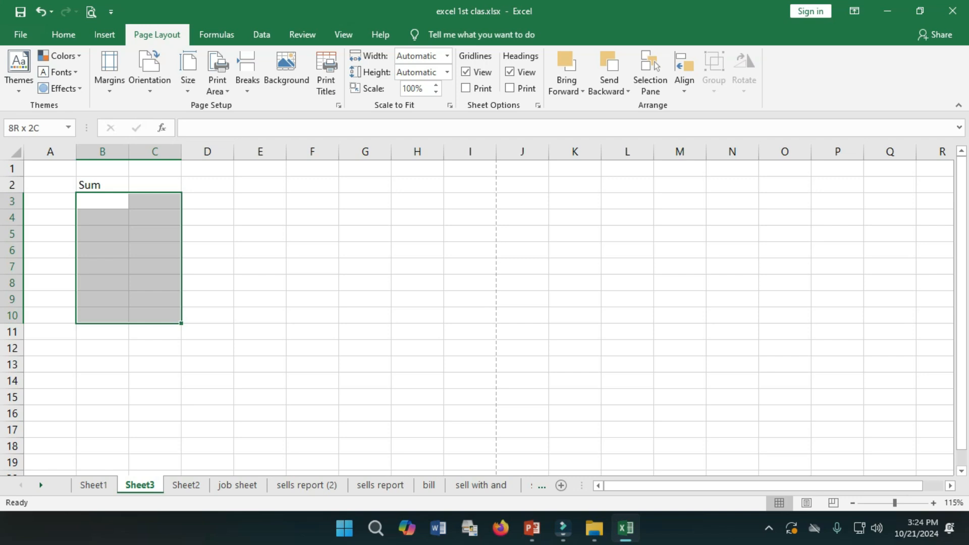
double_click(103, 202)
left_click(103, 234)
left_click(103, 201)
left_click_drag(102, 201, 155, 315)
left_click(63, 34)
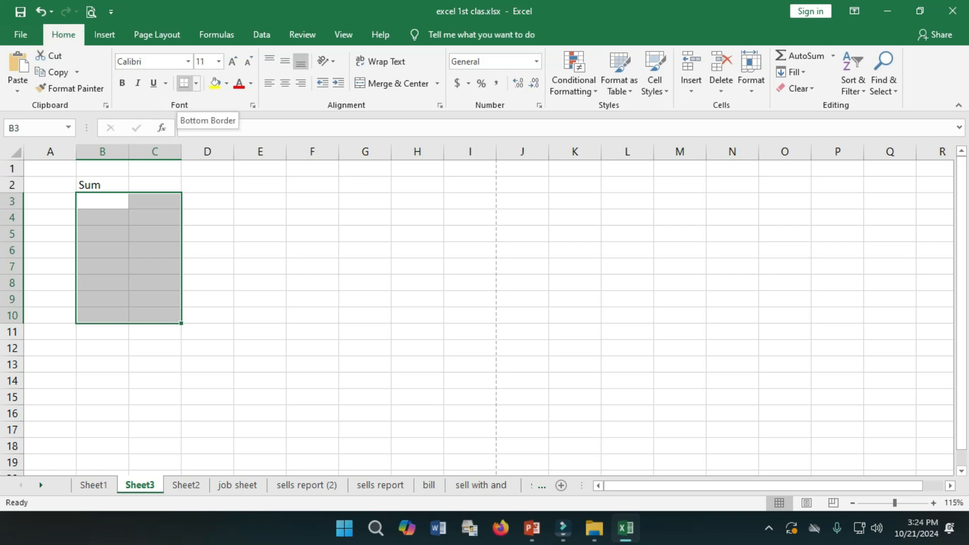
left_click(196, 83)
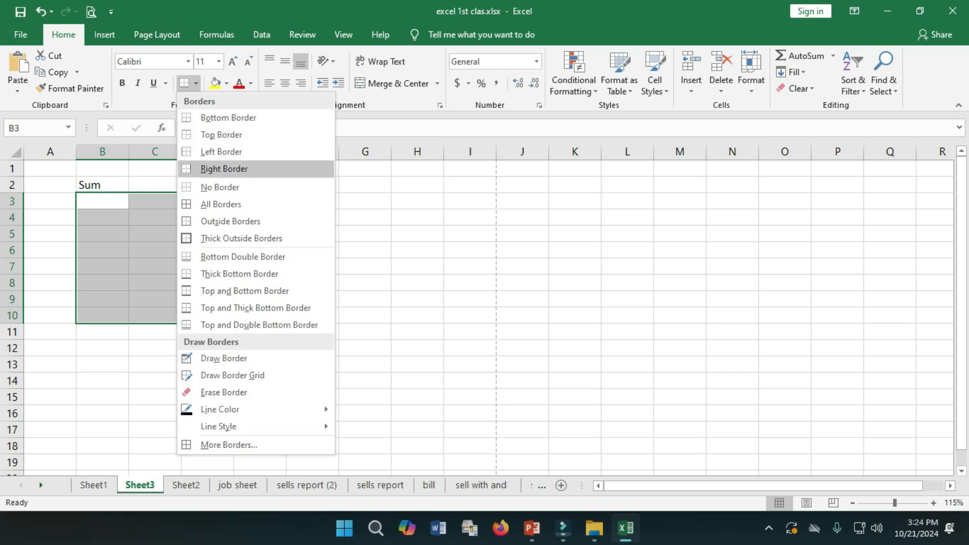
left_click(221, 204)
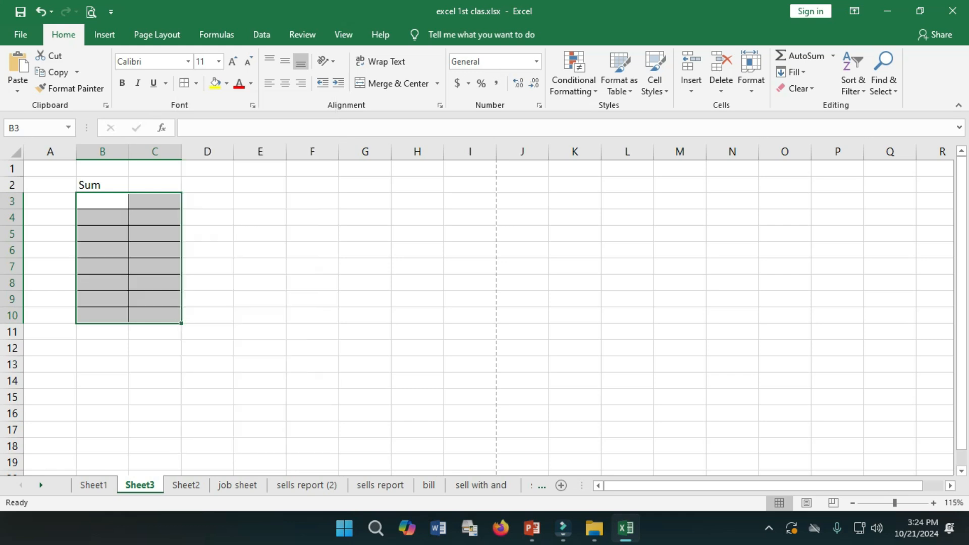
left_click(155, 234)
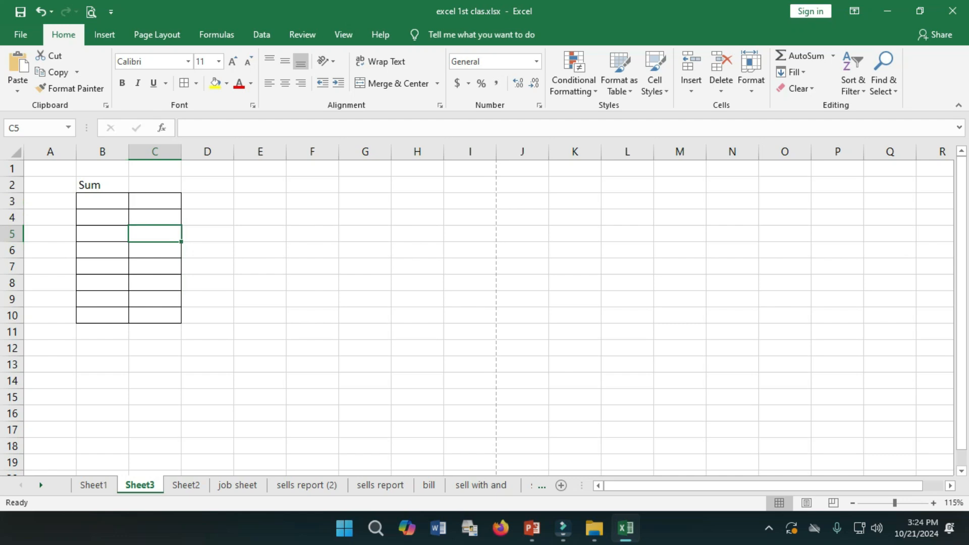
Enter the column headers "Name" in cell B3 and "Amount" in cell C3
scroll(477, 311, "up", 5)
left_click_drag(774, 486, 743, 486)
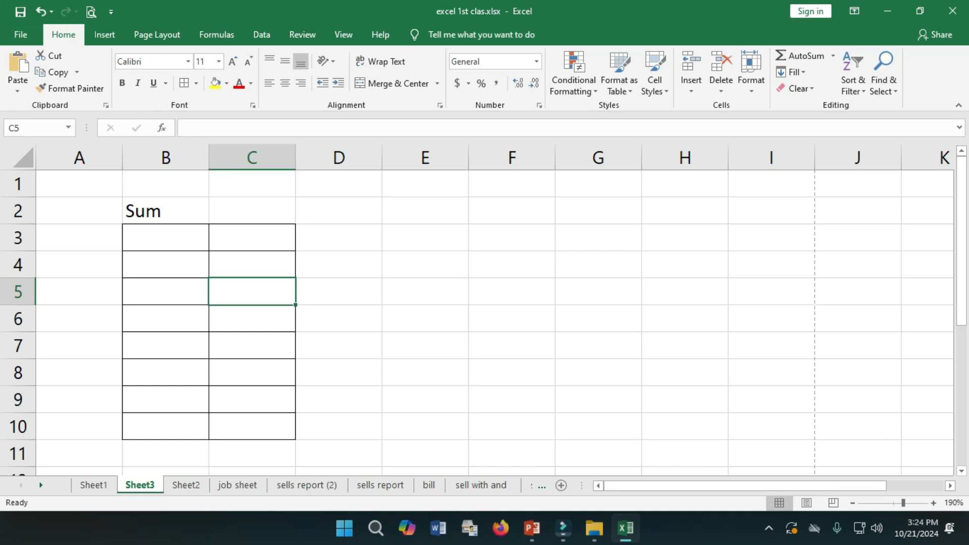
left_click_drag(166, 238, 252, 427)
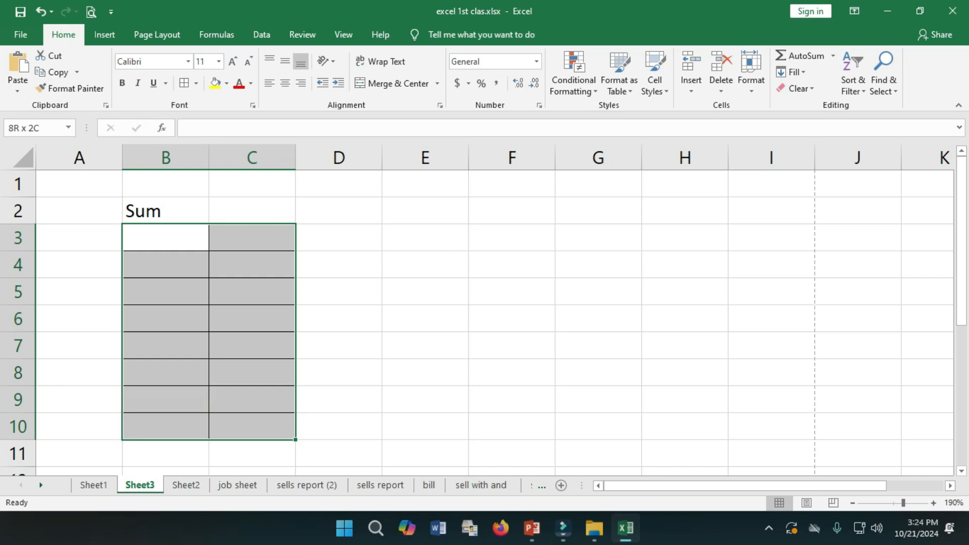
left_click(166, 238)
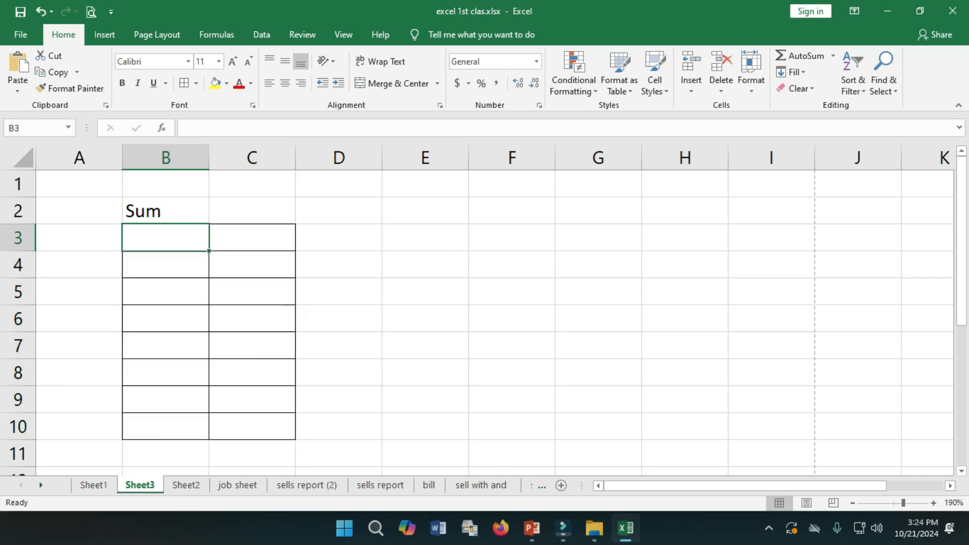
type("Name")
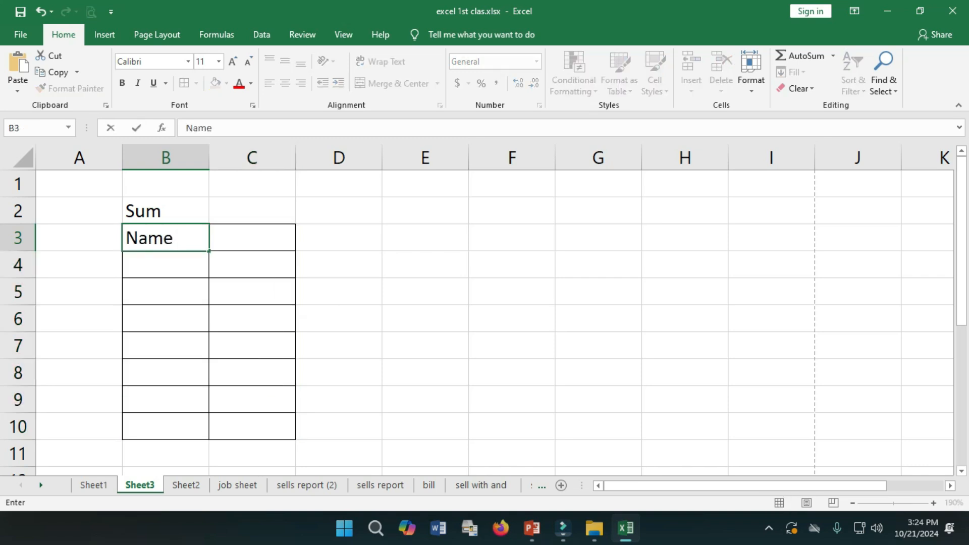
key("Tab")
type("Amount")
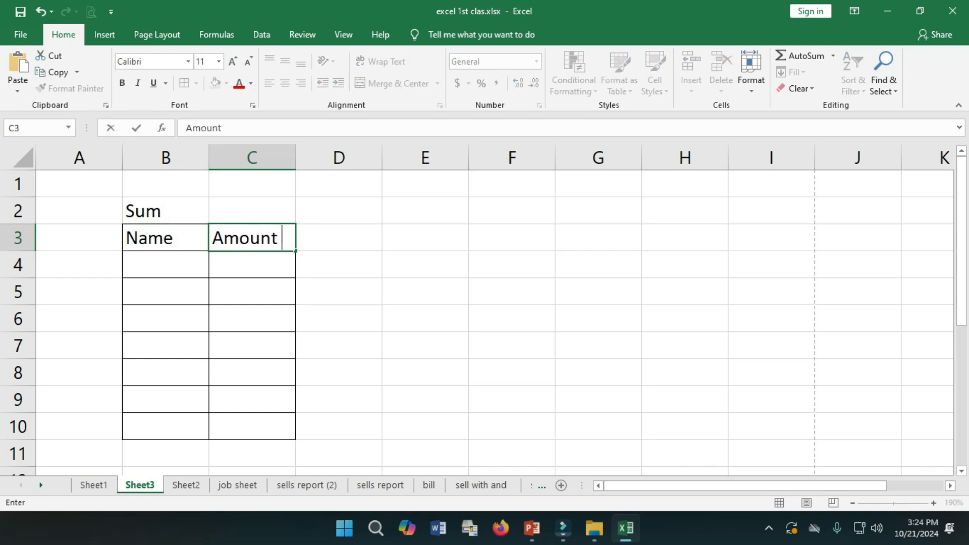
key("Return")
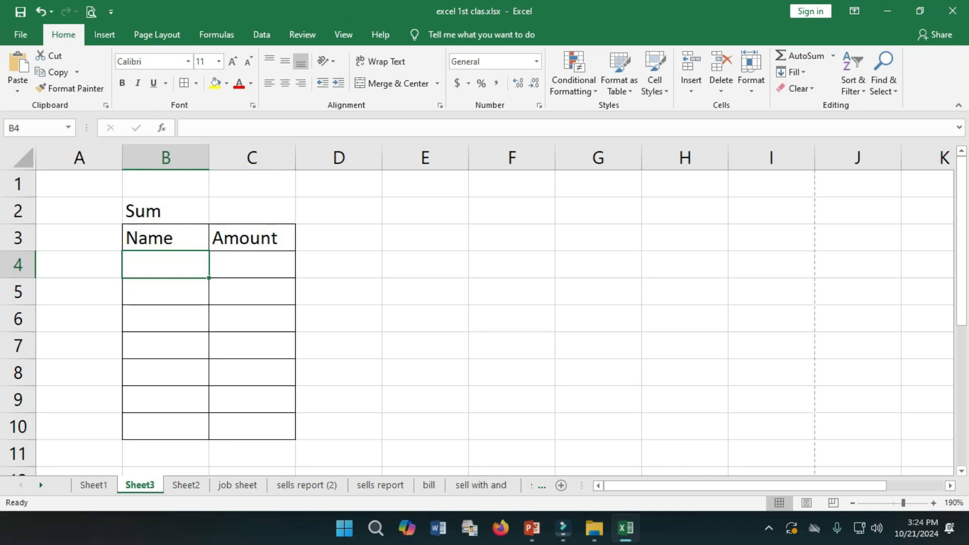
Fill cells B4 to B7 of the Name column with four people's first names
type("jaki")
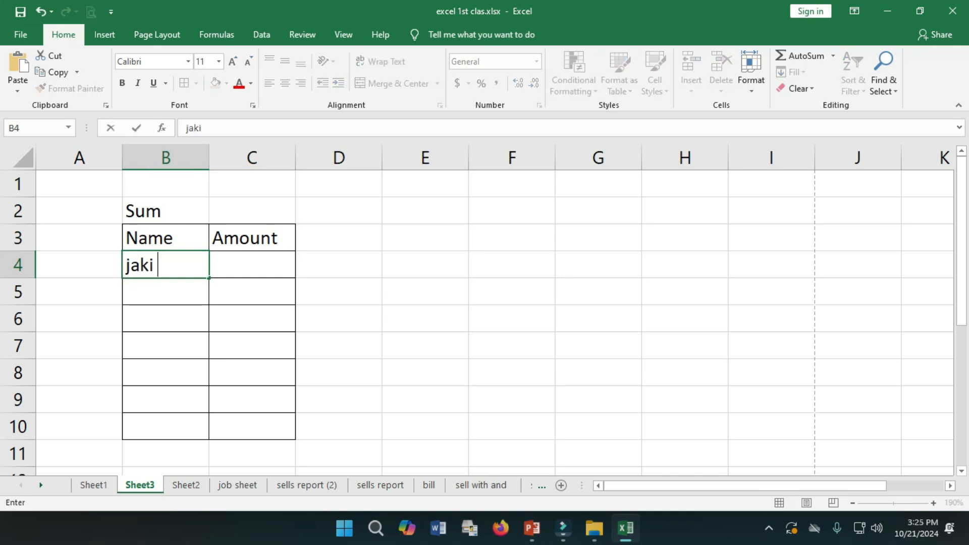
key("Return")
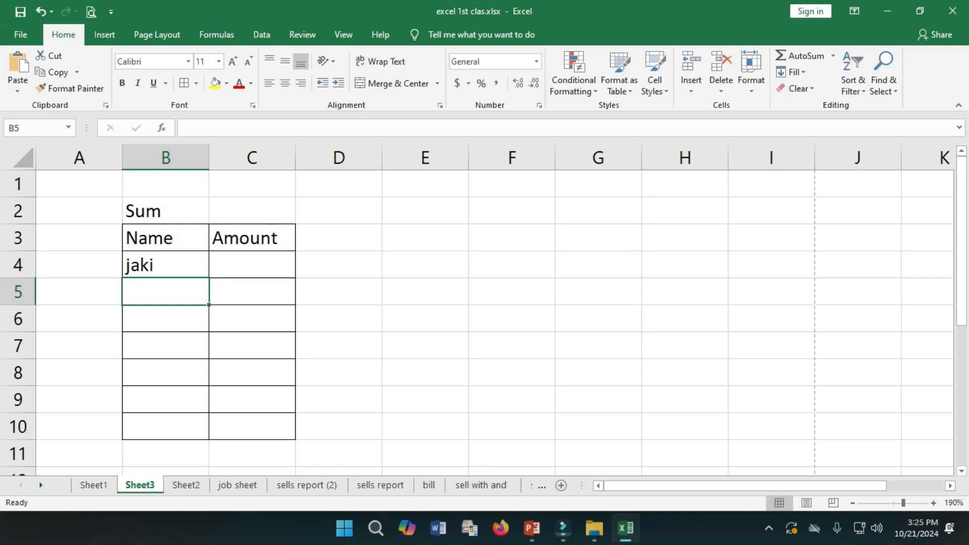
type("5ra")
key("BackSpace")
key("BackSpace")
key("BackSpace")
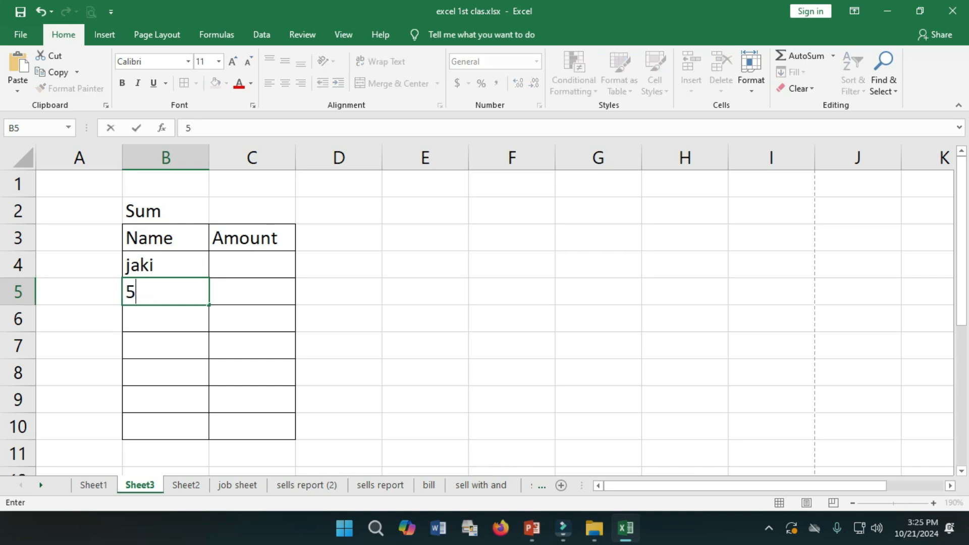
type("rahim")
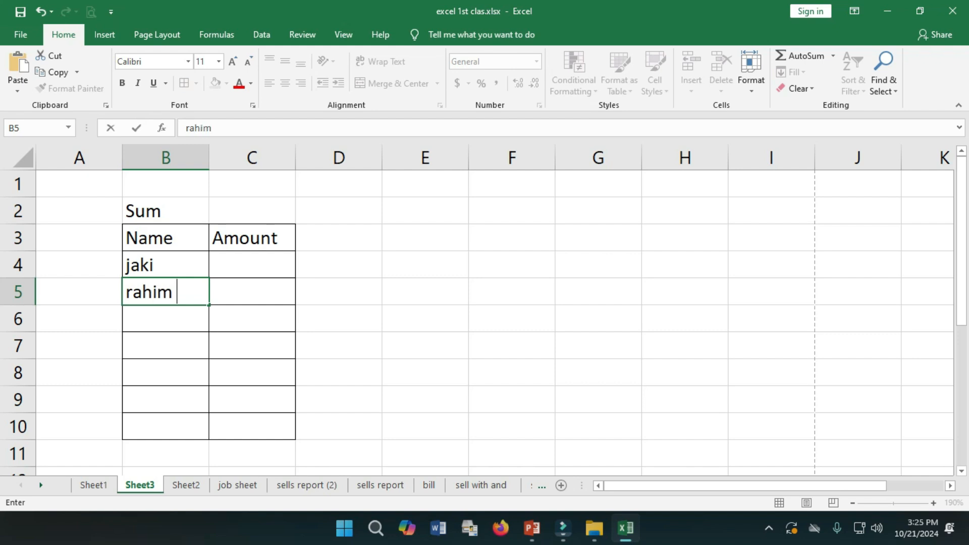
key("Return")
type("sakib")
key("ctrl+Return")
key("Return")
type("karim")
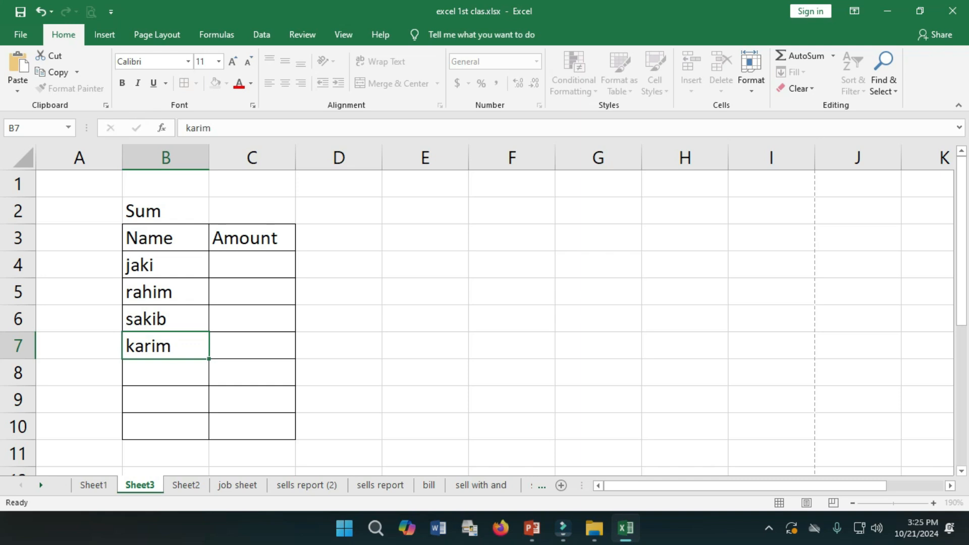
Enter two more first names in cells B8 and B9 of the Name column
key("Return")
type("a")
key("BackSpace")
type("jababr")
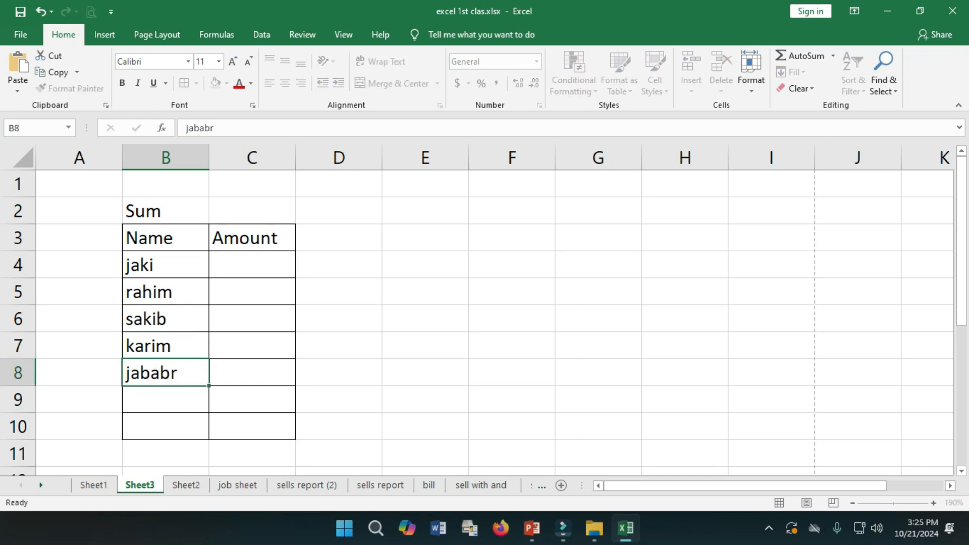
key("Return")
type("jmal")
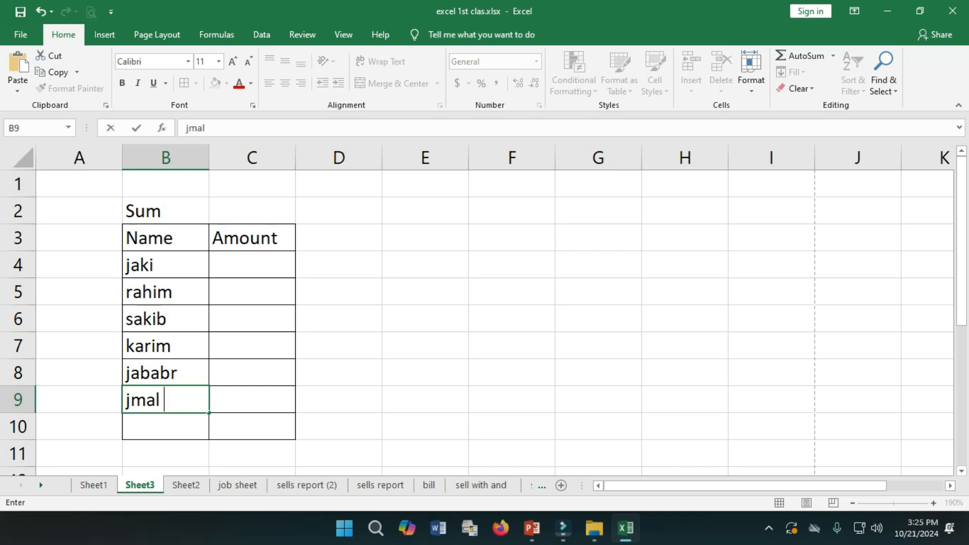
left_click(130, 400)
type("a")
Enter the amounts 250, 32, 45 and 545 in cells C4 to C7
left_click(252, 265)
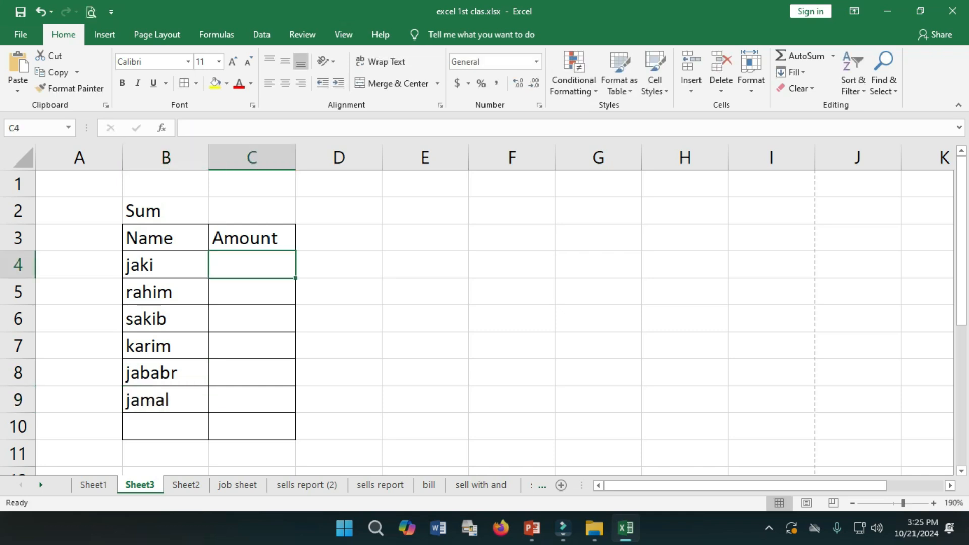
type("250")
key("Return")
type("32")
key("Return")
type("45")
key("Return")
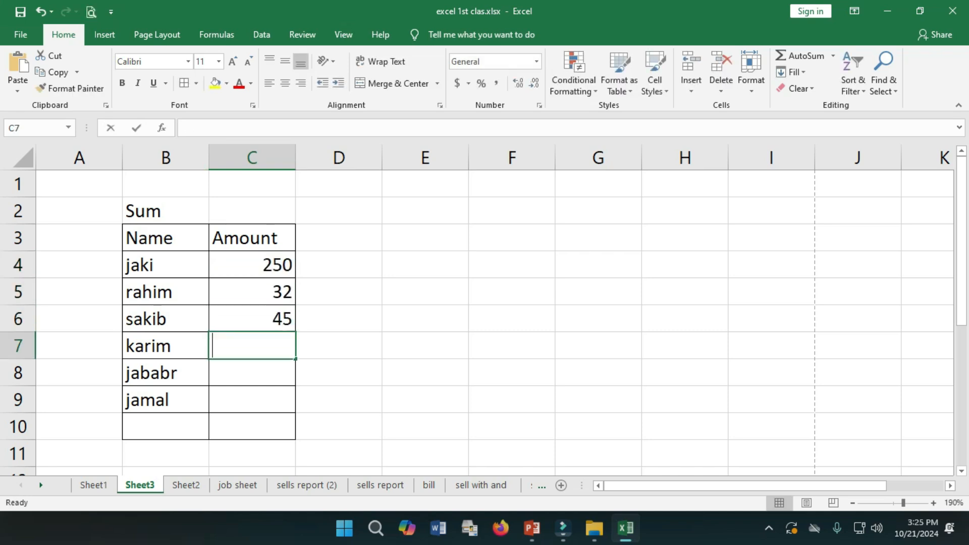
type("545")
key("Return")
type("584584")
key("Return")
key("Up")
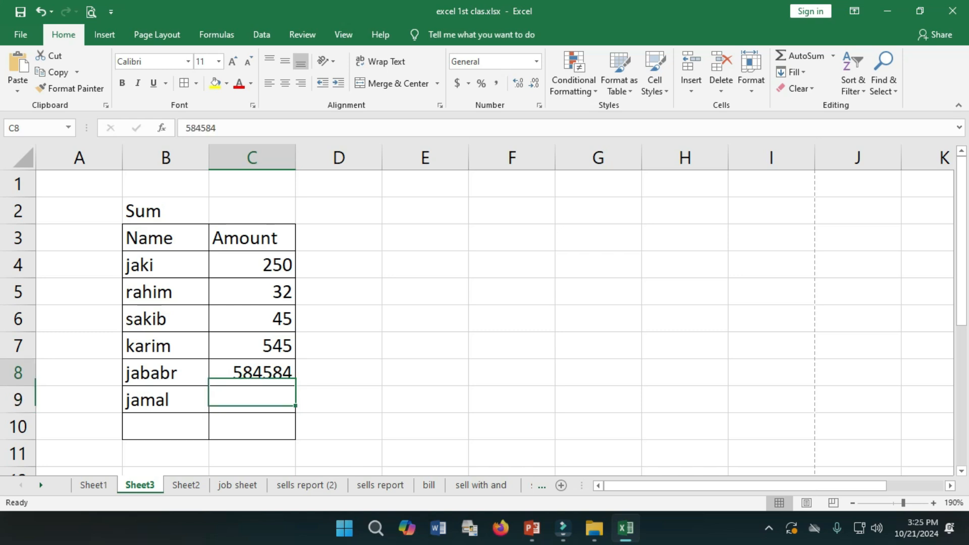
key("F2")
key("BackSpace")
key("BackSpace")
key("BackSpace")
key("BackSpace")
key("BackSpace")
key("BackSpace")
Enter the amounts 15 in cell C8 and 23 in cell C9
type("15")
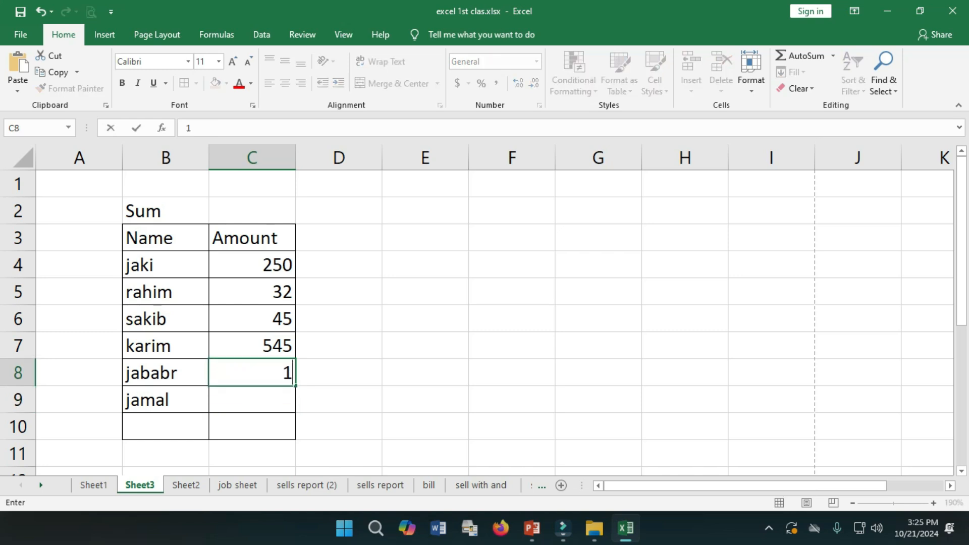
key("Return")
key("F2")
type("23")
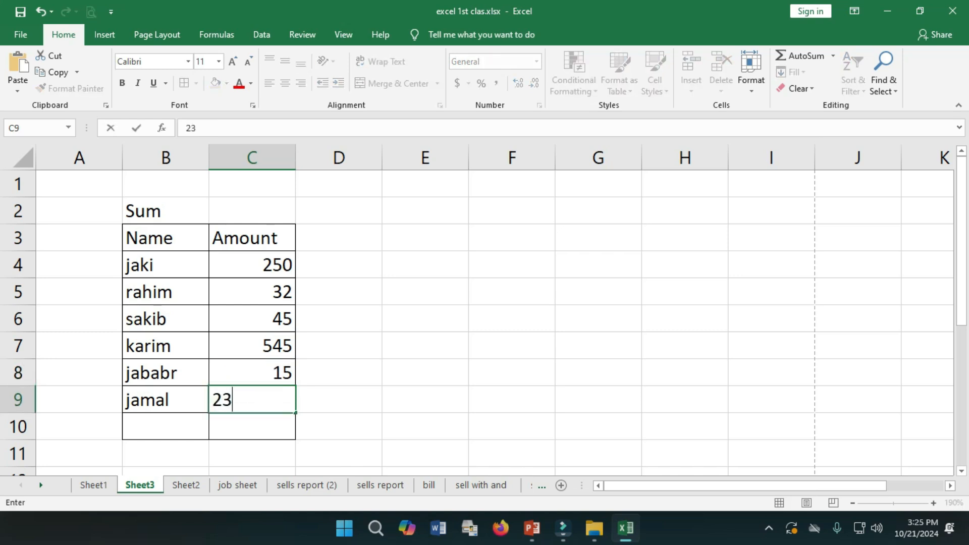
key("Return")
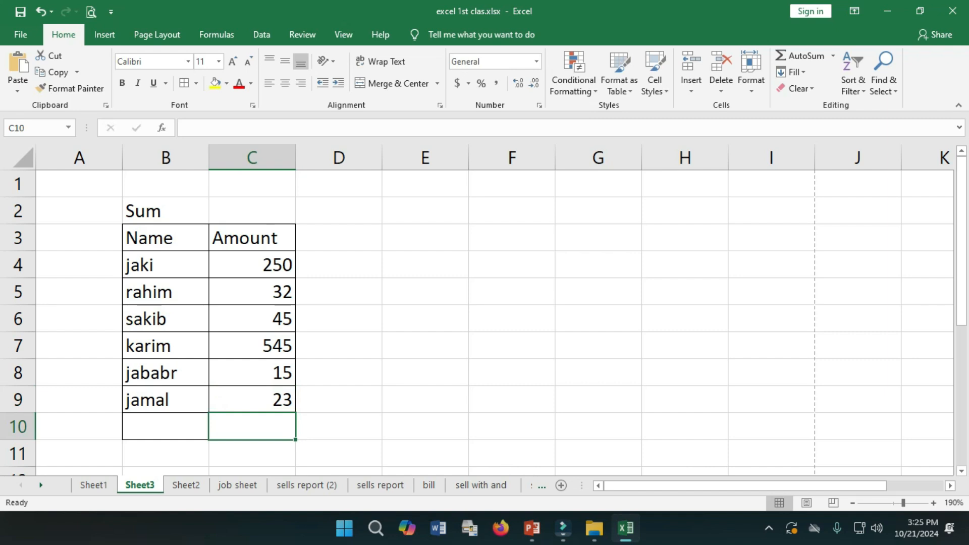
Label cell B10 "Total=" and begin a formula with an equals sign in cell C10
key("Left")
type("To")
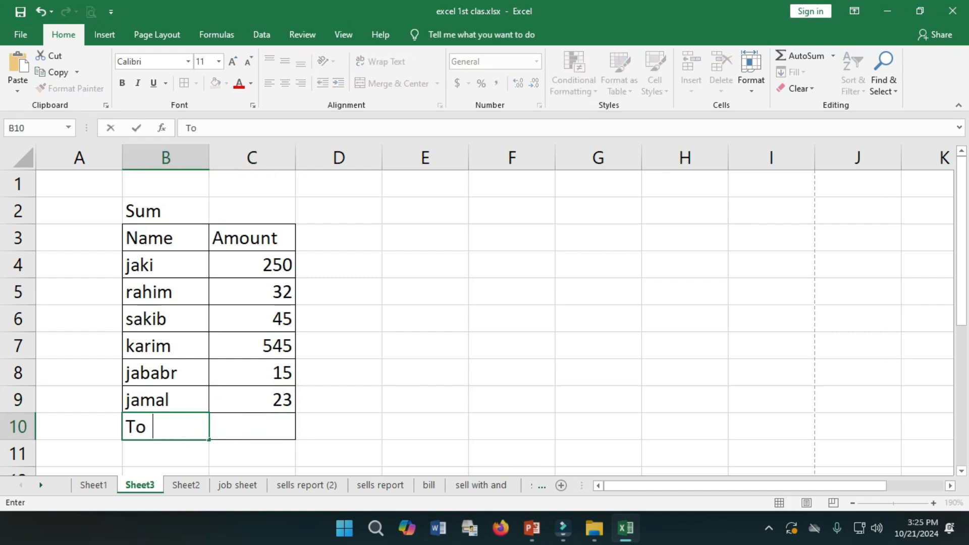
type("tal=")
key("Right")
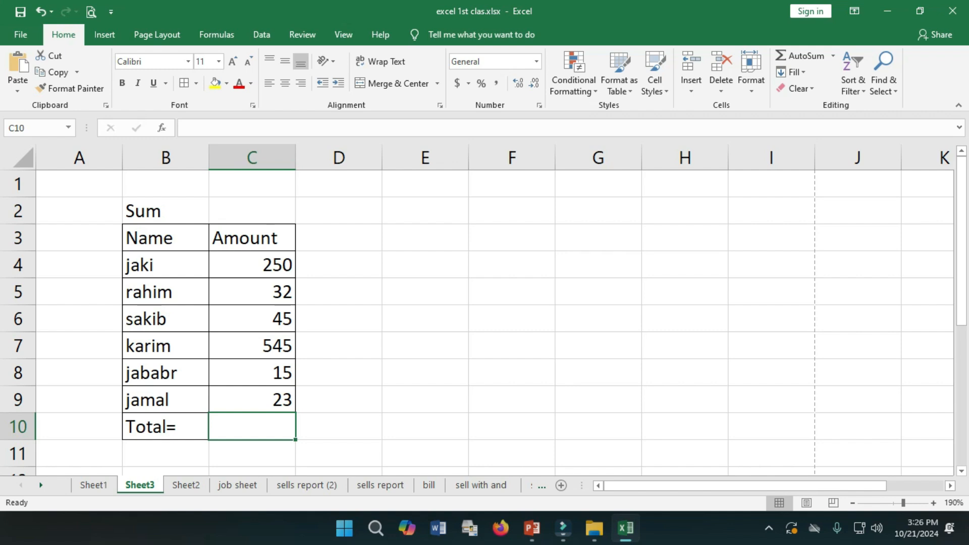
type("=")
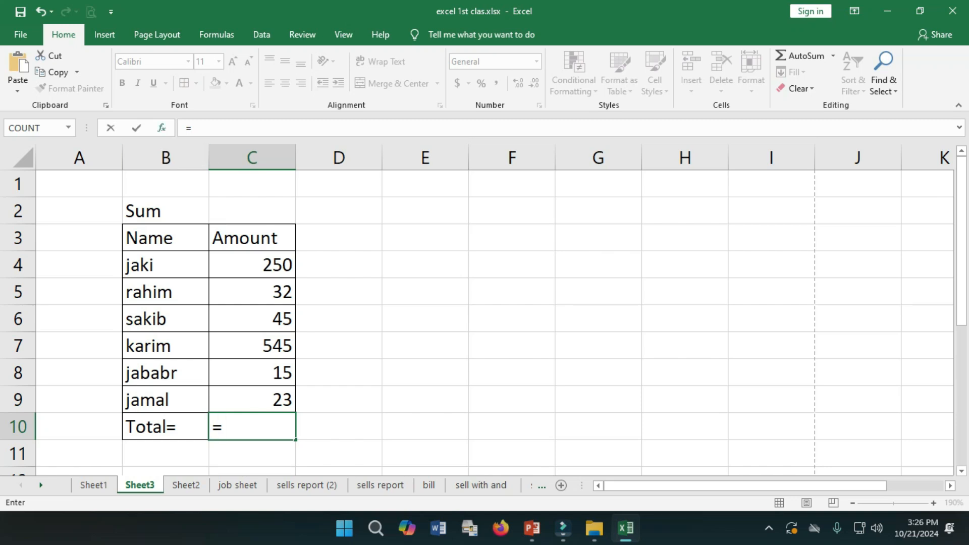
left_click(191, 128)
left_click(227, 427)
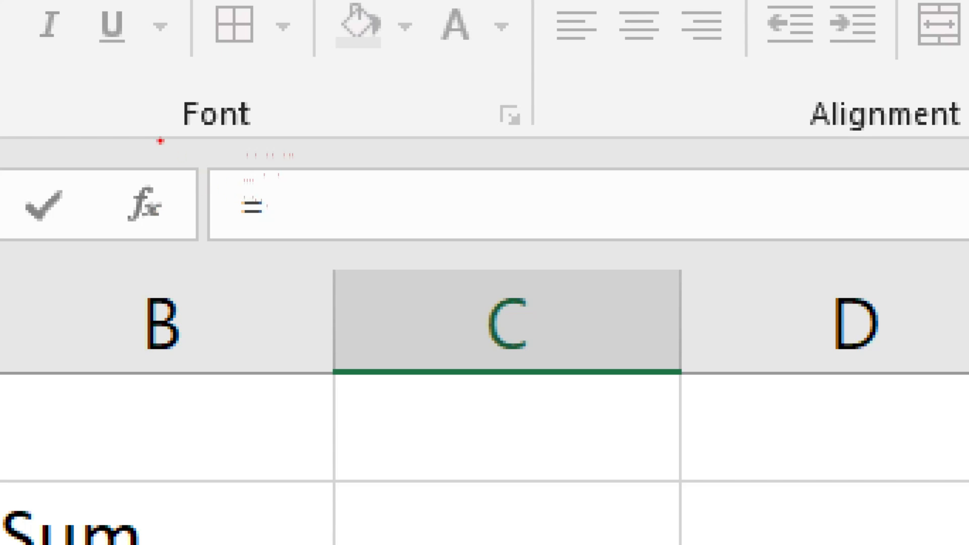
left_click_drag(214, 171, 651, 280)
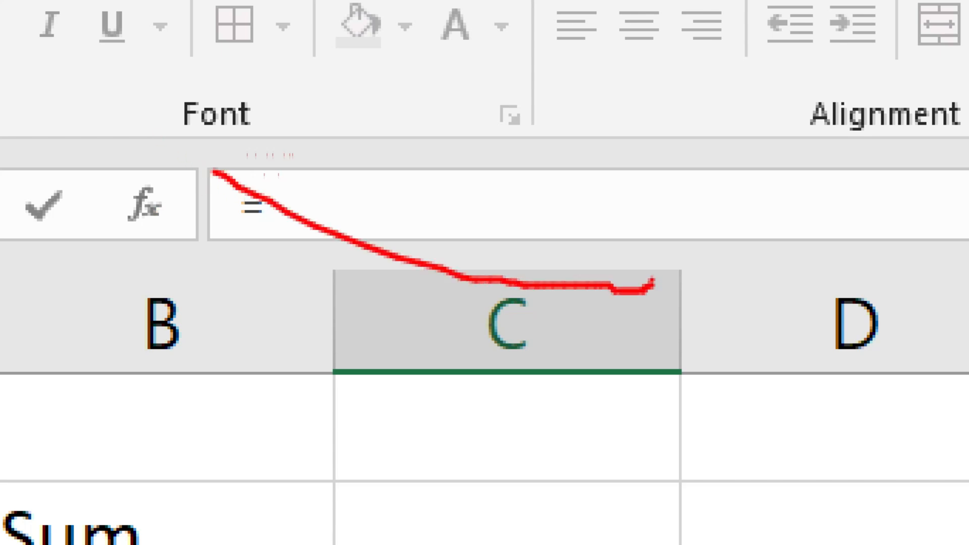
key("e")
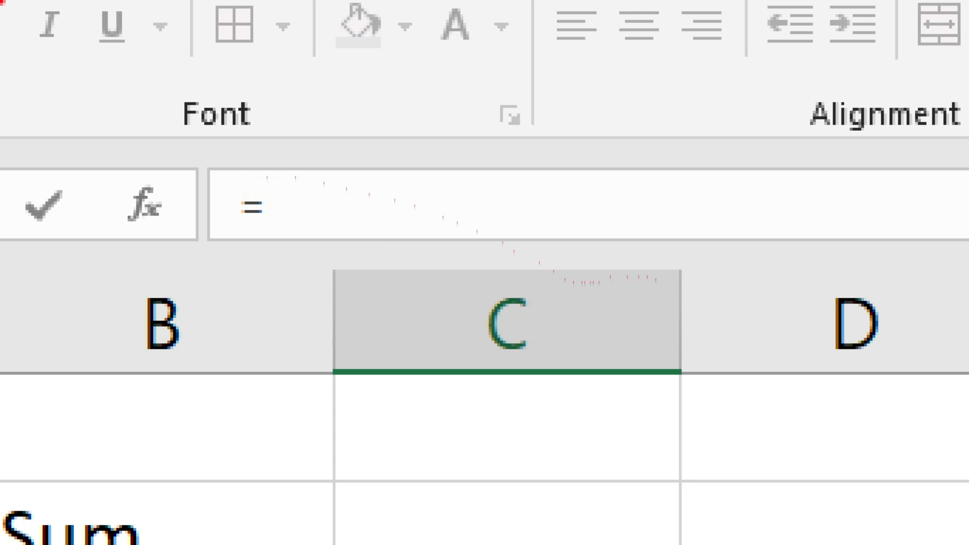
key("ctrl")
mouse_move(211, 170)
left_mouse_down()
mouse_move(386, 245)
mouse_move(966, 243)
mouse_move(873, 242)
left_mouse_up()
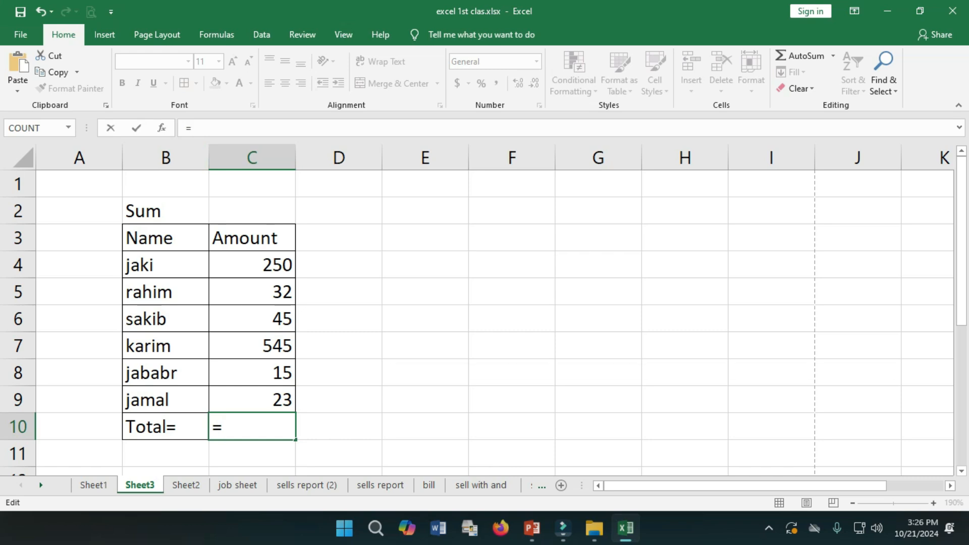
Complete the formula =SUM(C4:C9) in cell C10 to total the amounts
type("sum")
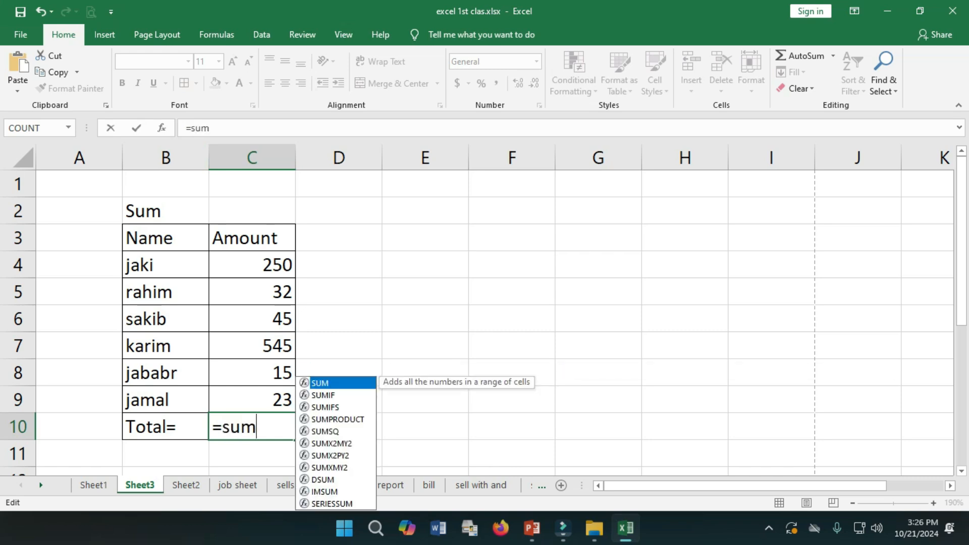
type("(")
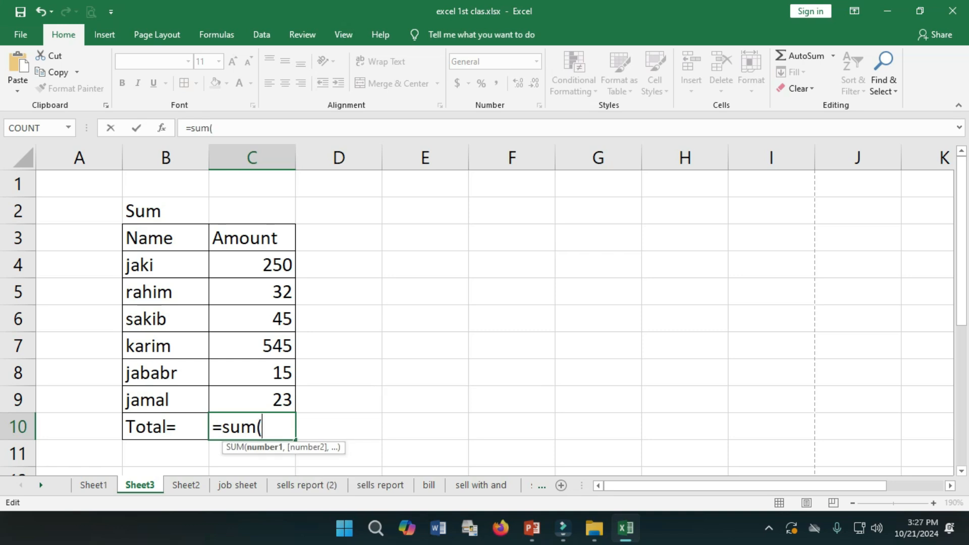
left_click(252, 265)
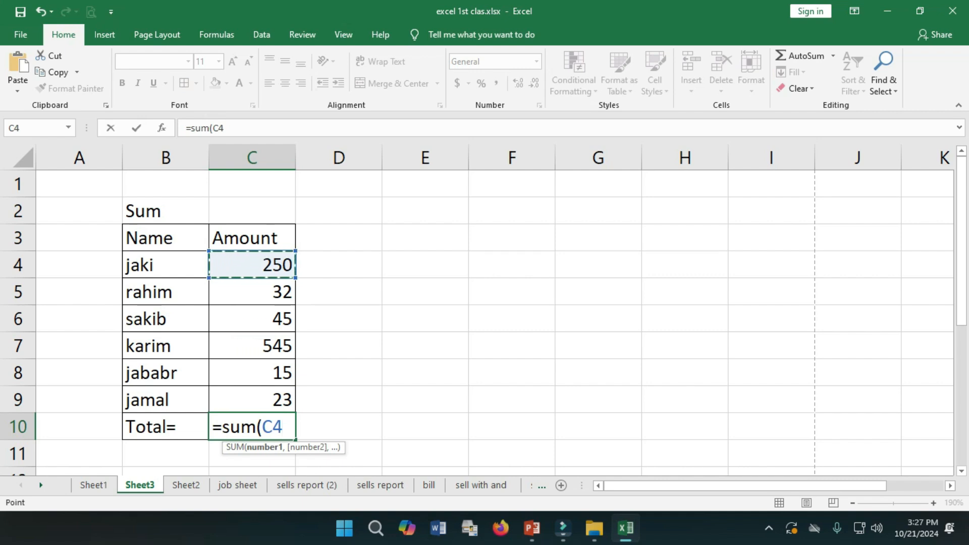
left_click_drag(252, 265, 252, 399)
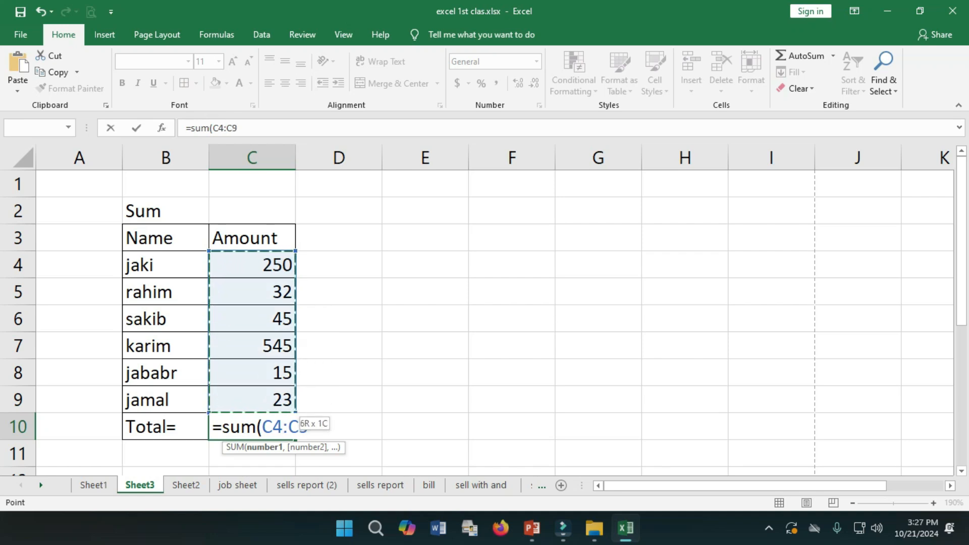
left_click_drag(252, 400, 252, 400)
type(")")
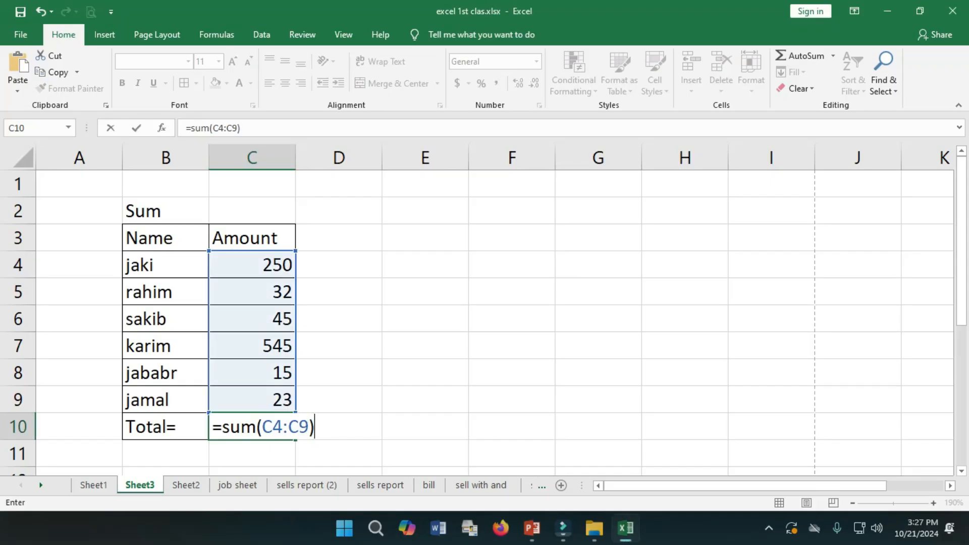
key("Return")
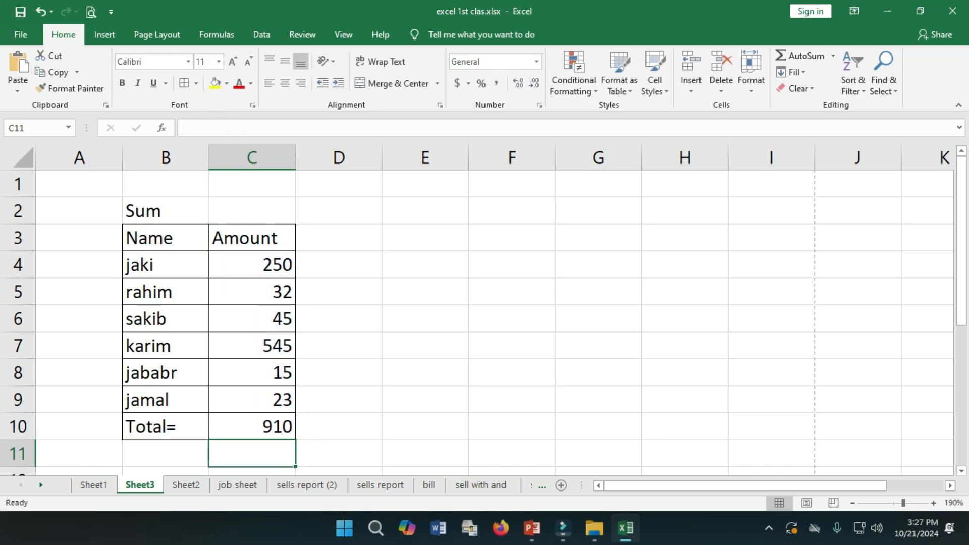
Copy the Sum table in B2:C10 and paste the copy starting at cell F2
scroll(485, 318, "down", 1)
scroll(485, 318, "up", 1)
scroll(363, 348, "down", 2, "ctrl")
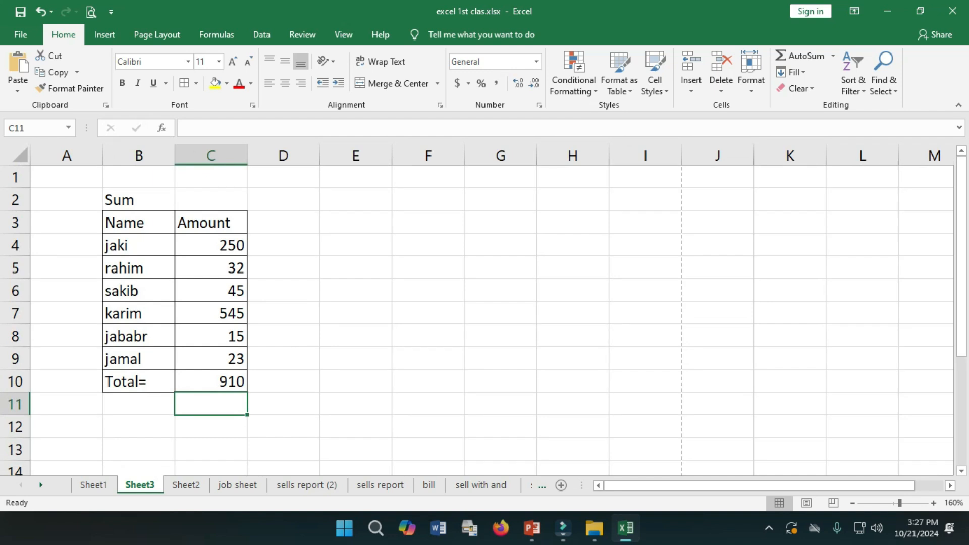
scroll(363, 347, "down", 1, "ctrl")
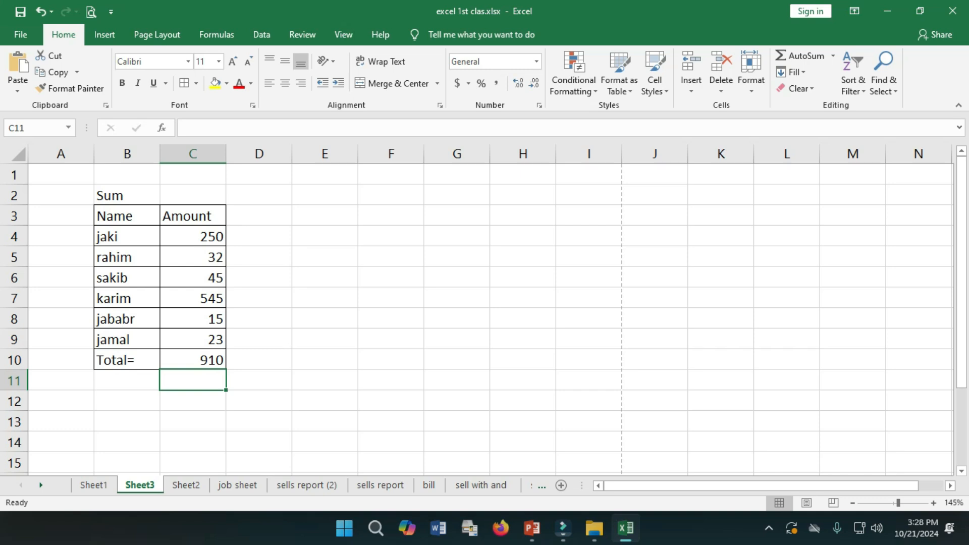
left_click_drag(127, 196, 194, 360)
key("ctrl+c")
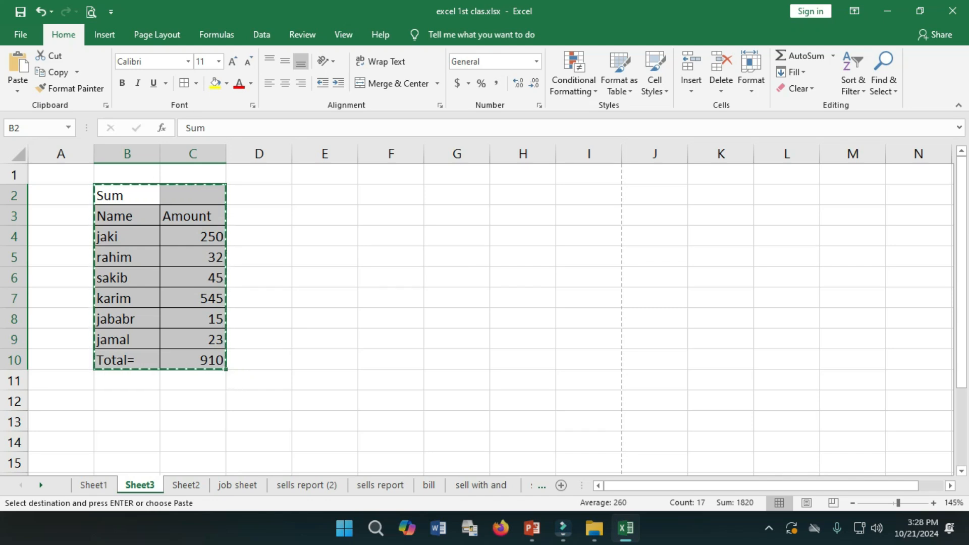
left_click(391, 194)
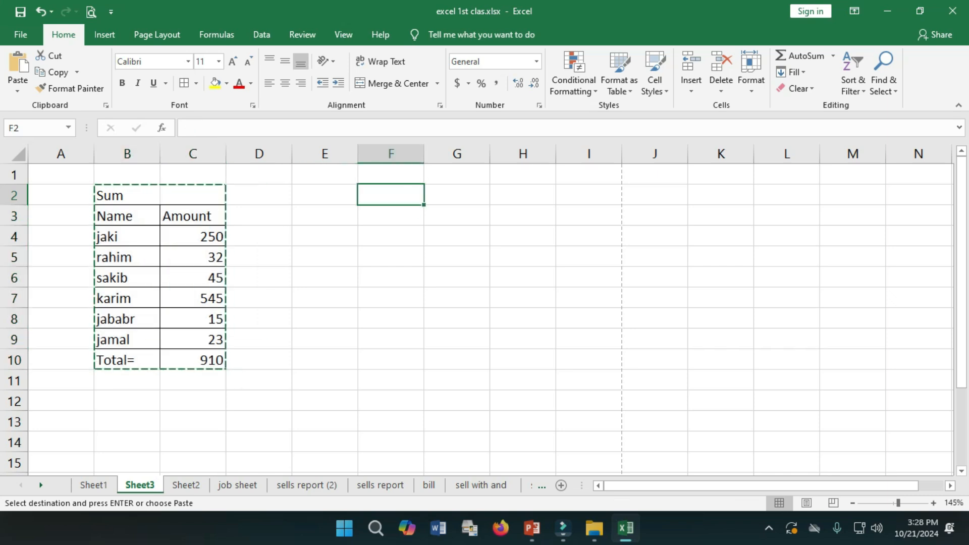
key("ctrl+v")
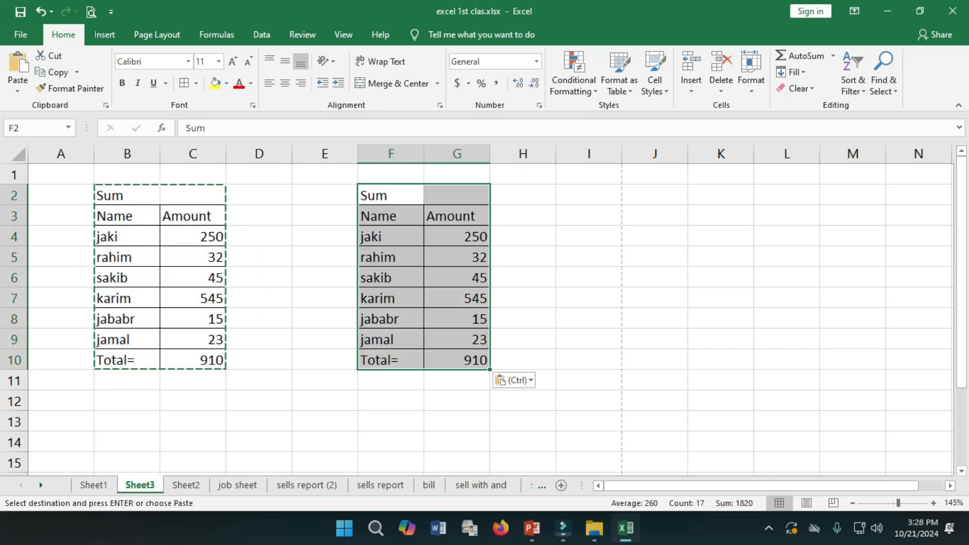
Replace the copied table's title in cell F2 with "Product"
left_click(391, 195)
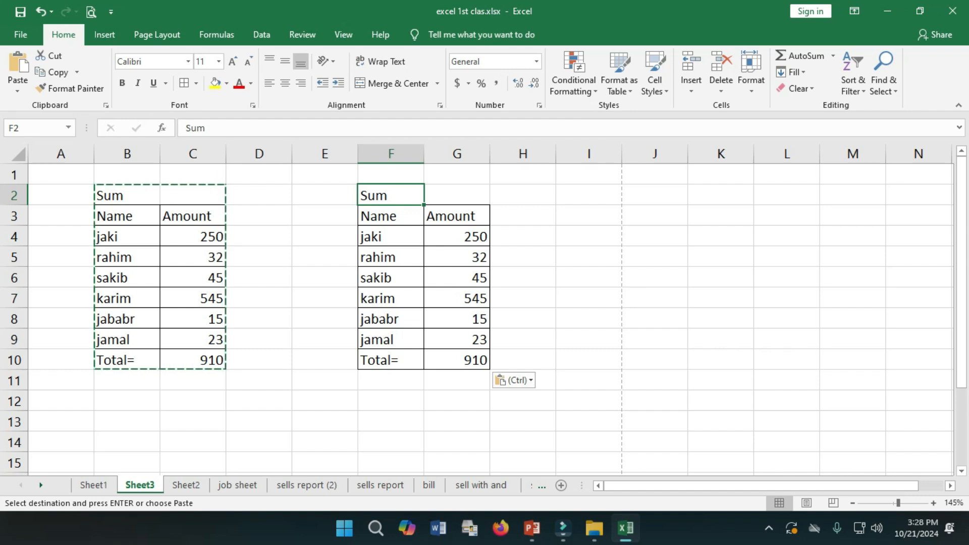
key("BackSpace")
type("Product")
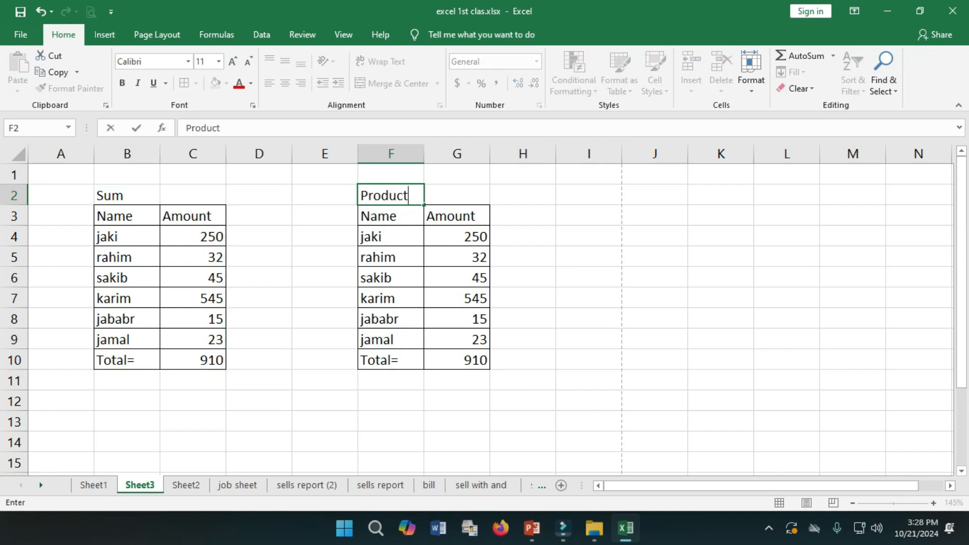
left_click(457, 216)
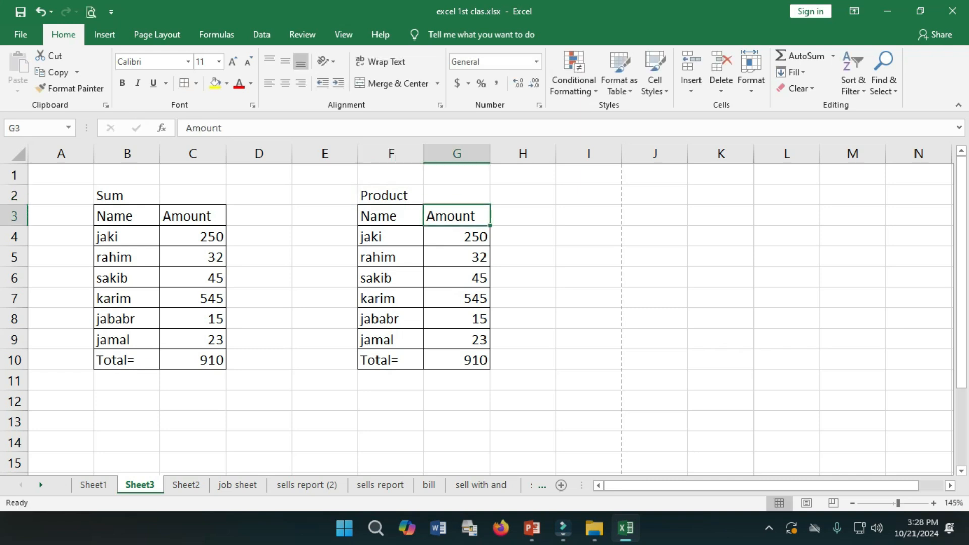
left_click(391, 360)
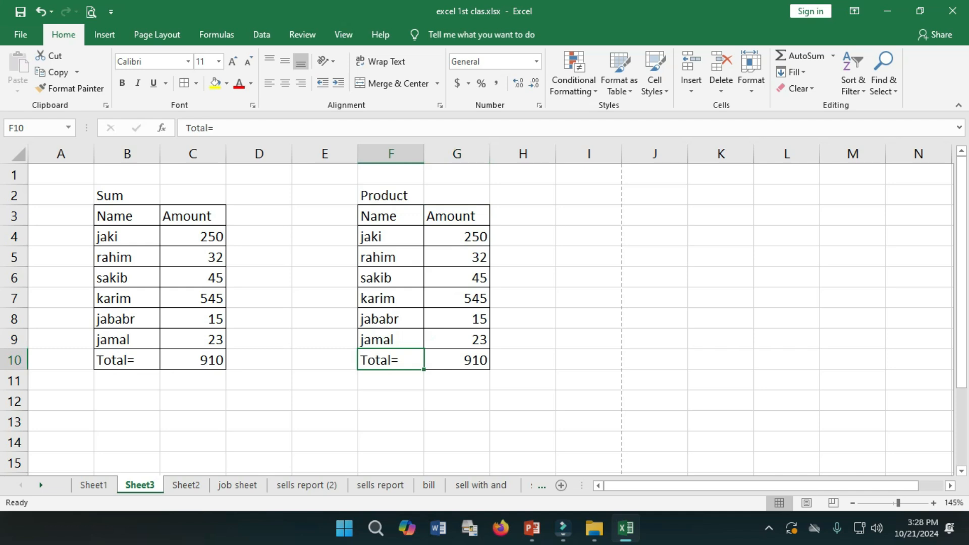
type("product")
key("BackSpace")
key("BackSpace")
key("BackSpace")
key("BackSpace")
key("BackSpace")
key("BackSpace")
key("BackSpace")
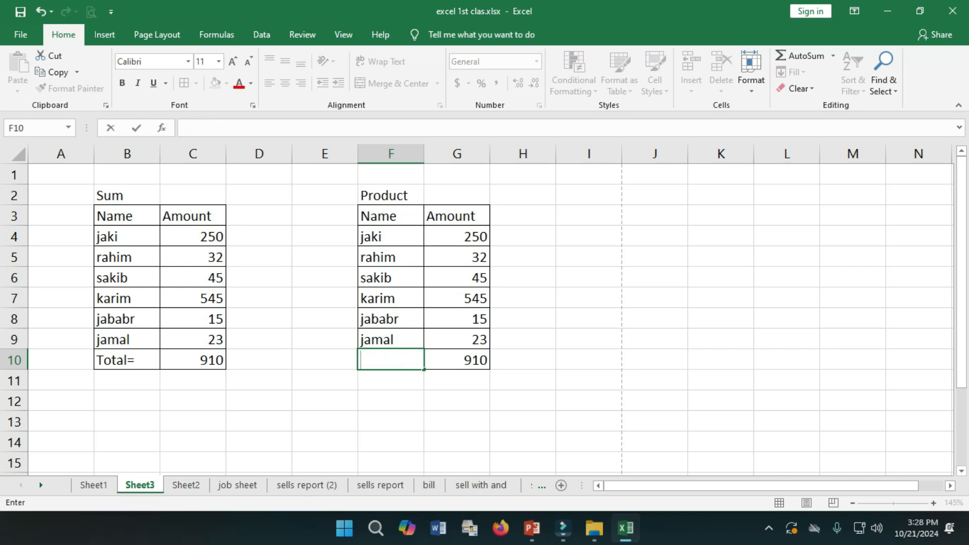
key("Down")
key("Down")
key("ctrl+z")
Change the formula in cell G10 to =PRODUCT(G4:G9)
key("Right")
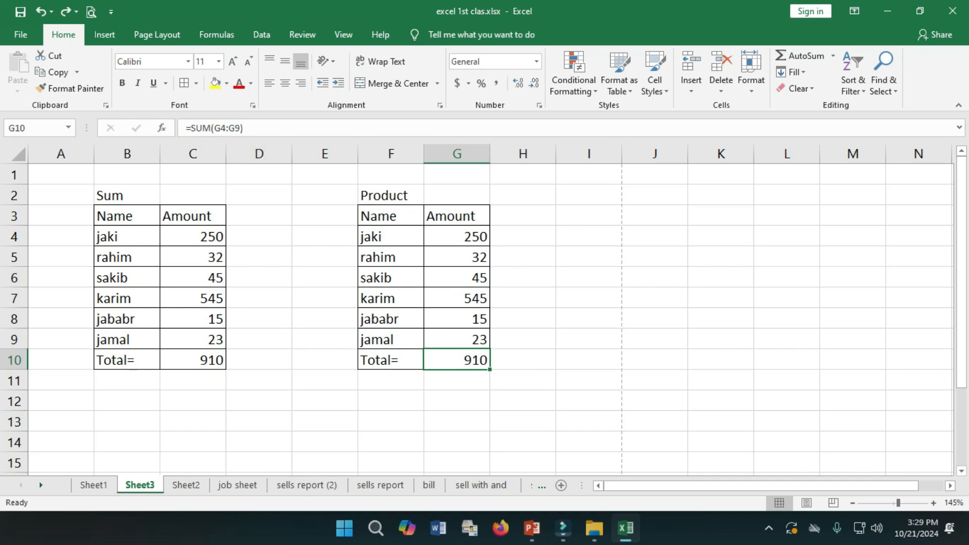
double_click(476, 360)
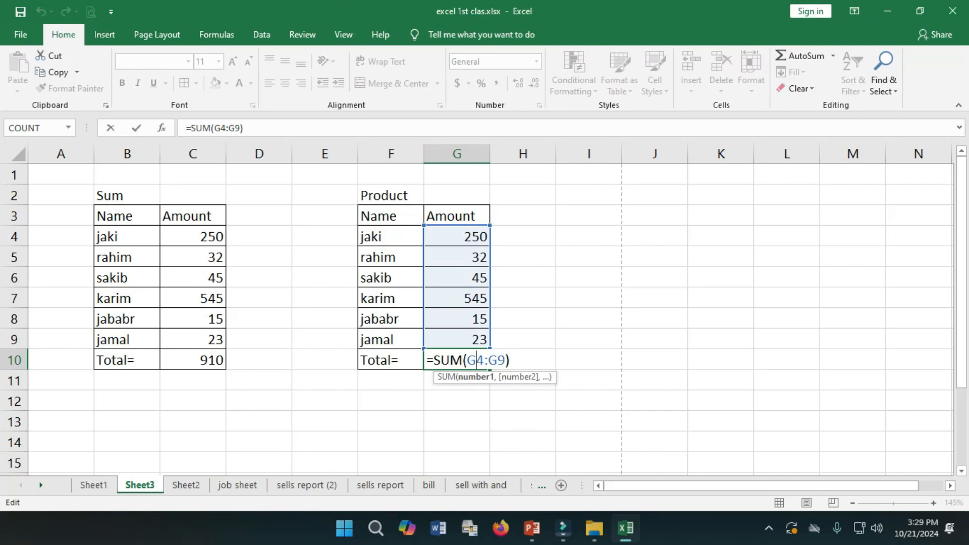
left_click(463, 360)
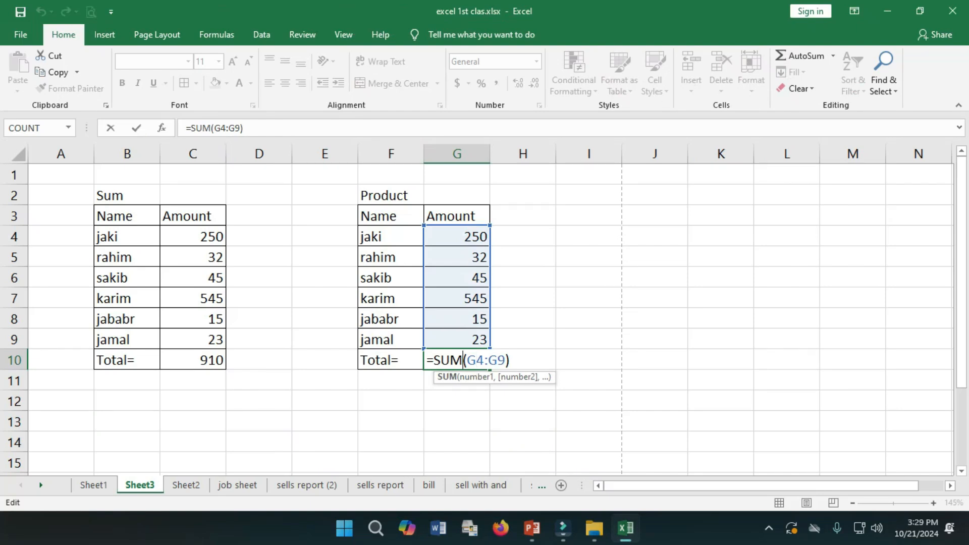
key("BackSpace")
key("BackSpace")
key("BackSpace")
type("product")
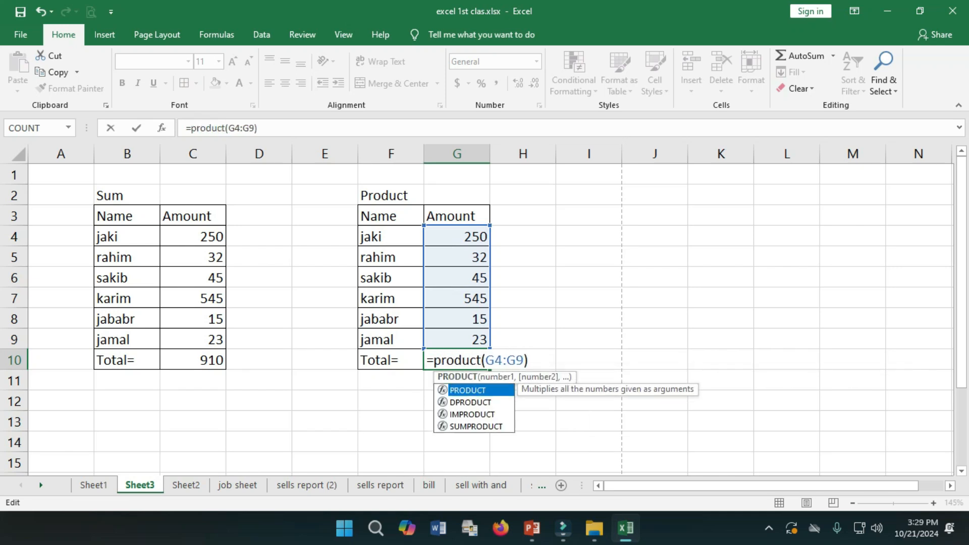
key("Return")
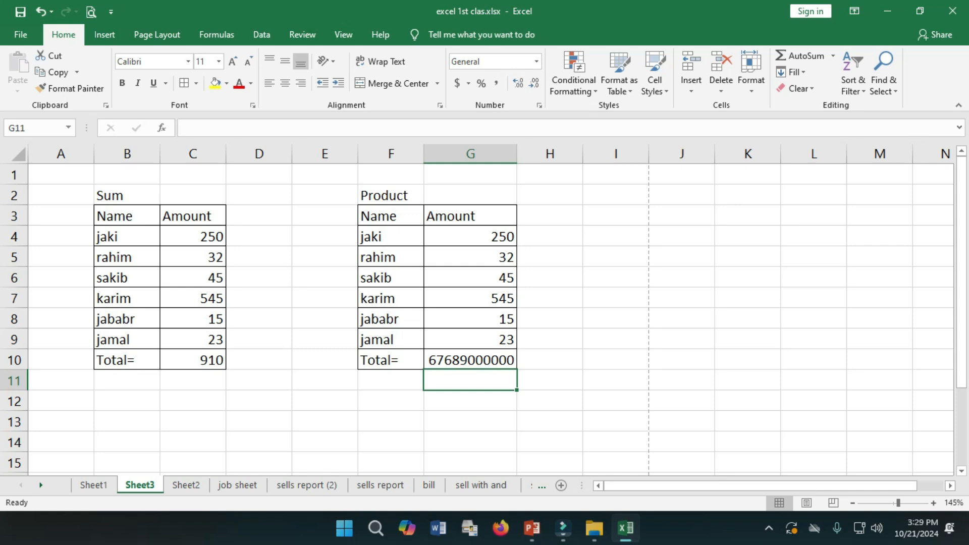
Reduce the amount in cell G7 of the Product table to 5
key("Up")
key("Up")
key("Up")
key("Up")
key("F2")
key("Left")
key("Left")
key("BackSpace")
key("Delete")
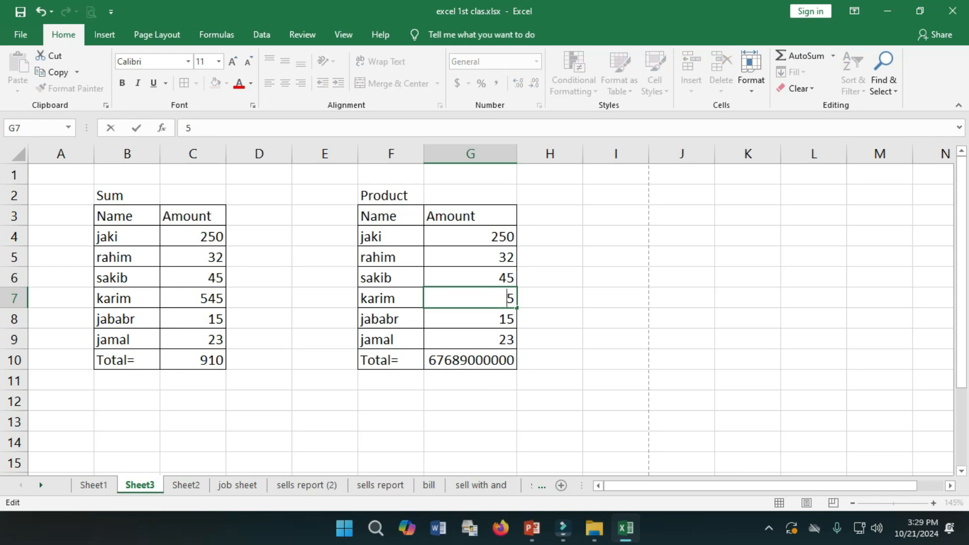
key("Return")
Reduce the amount in cell G4 of the Product table to 2
key("Up")
key("Up")
key("Up")
key("Up")
key("F2")
key("BackSpace")
key("BackSpace")
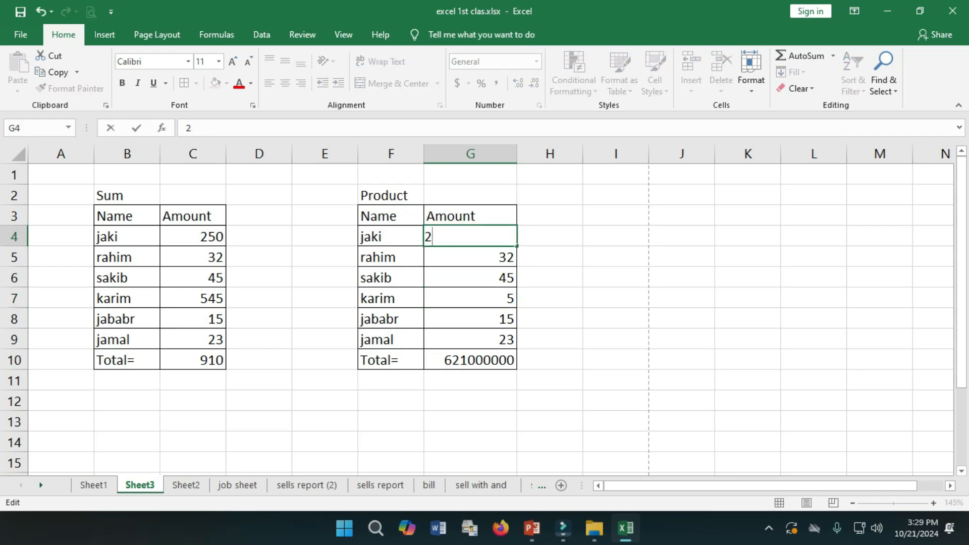
left_click(550, 298)
Reduce the Product table amounts to 4 in cell G6, 1 in G8 and 2 in G9
double_click(470, 279)
key("BackSpace")
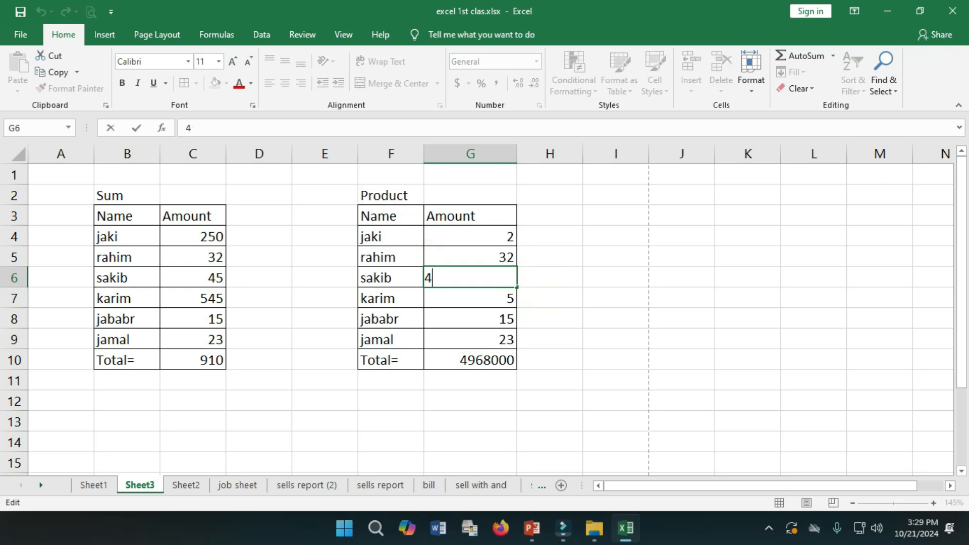
left_click(549, 319)
left_click(471, 319)
double_click(471, 319)
key("BackSpace")
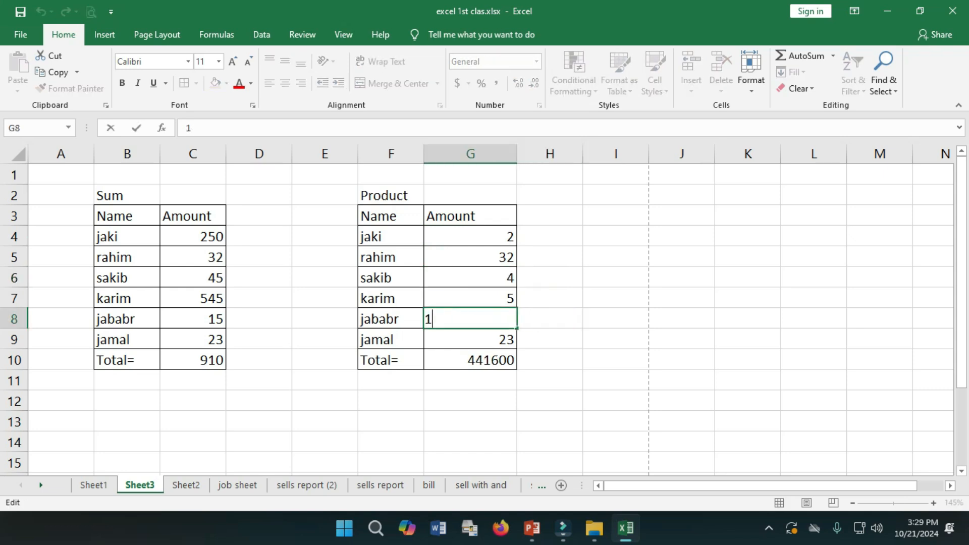
left_click(550, 340)
left_click(470, 340)
double_click(471, 339)
key("BackSpace")
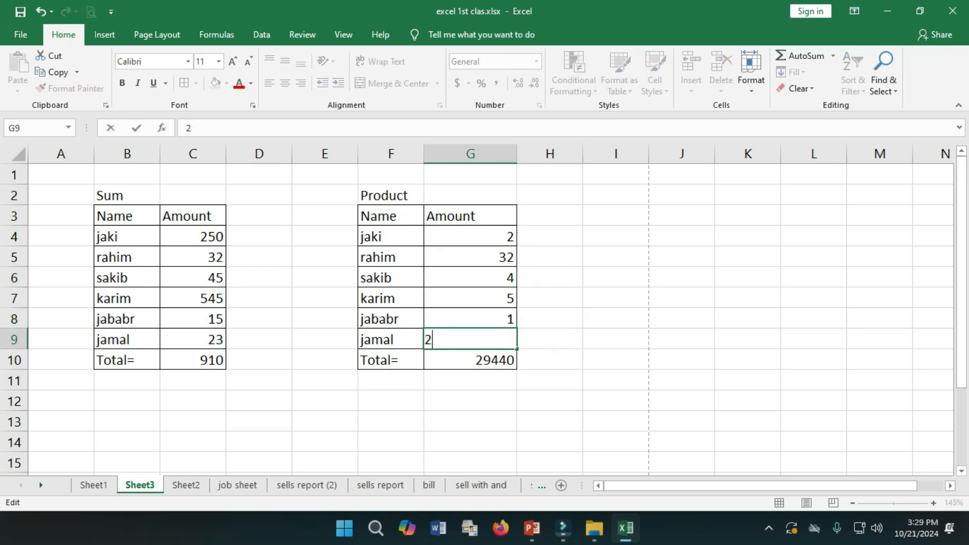
left_click(550, 340)
Check the Product table's amounts in G4:G9 and the formula in cell G10
left_click_drag(470, 237, 471, 340)
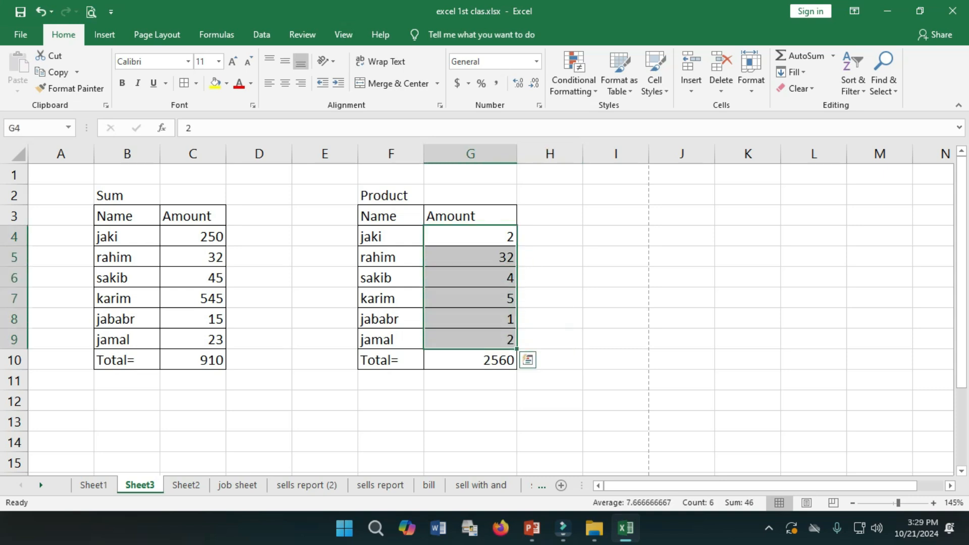
scroll(470, 303, "up", 3)
left_click(601, 443)
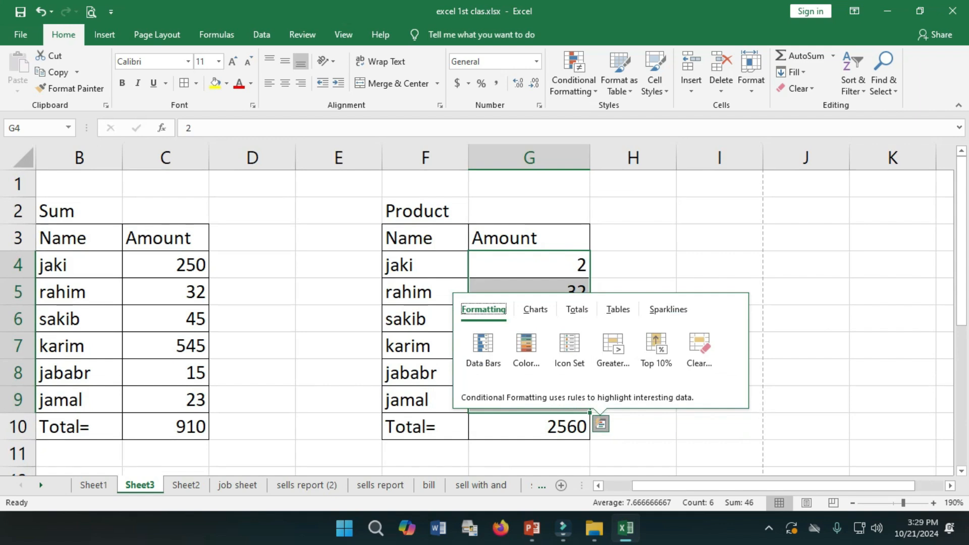
left_click(633, 427)
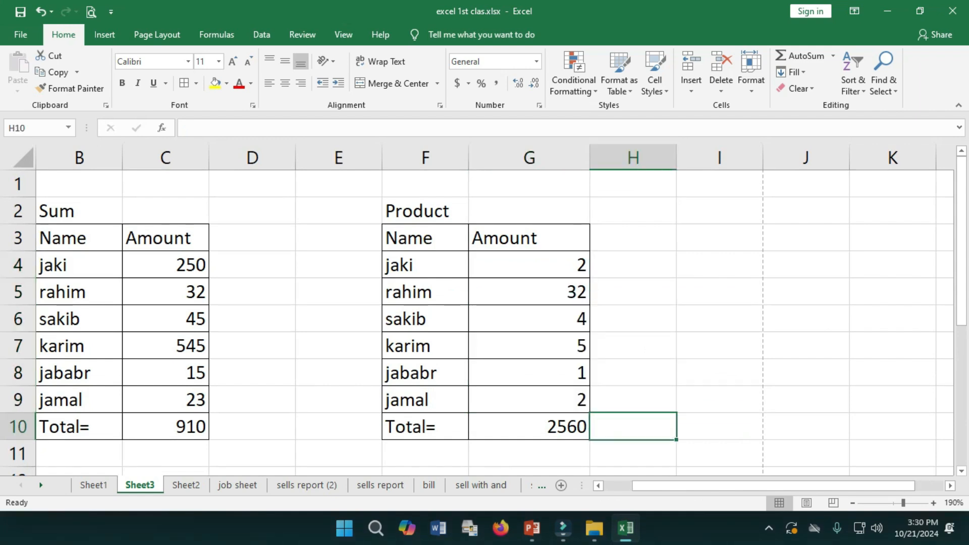
left_click(529, 427)
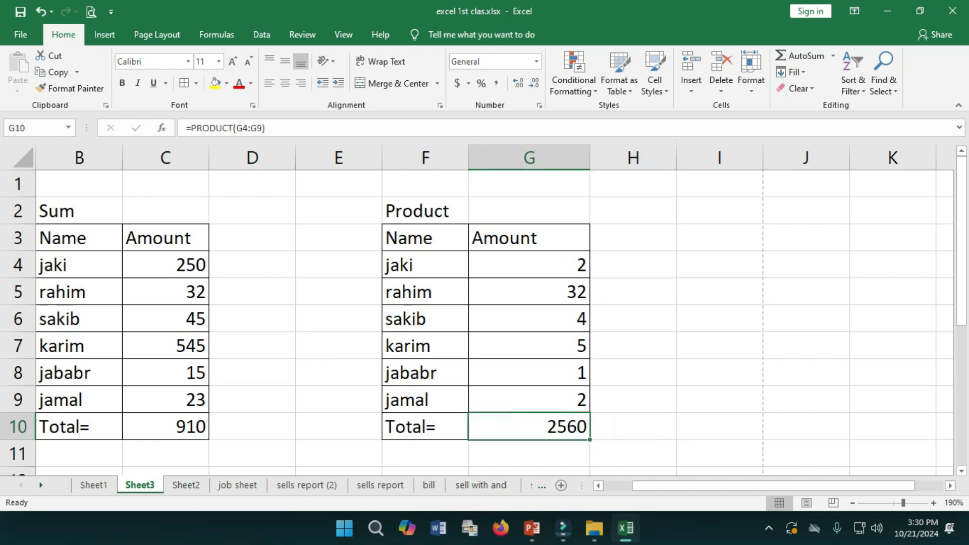
Copy the Product table in F2:G10 and paste the copy below the Sum table, starting at cell B16
scroll(477, 310, "down", 4)
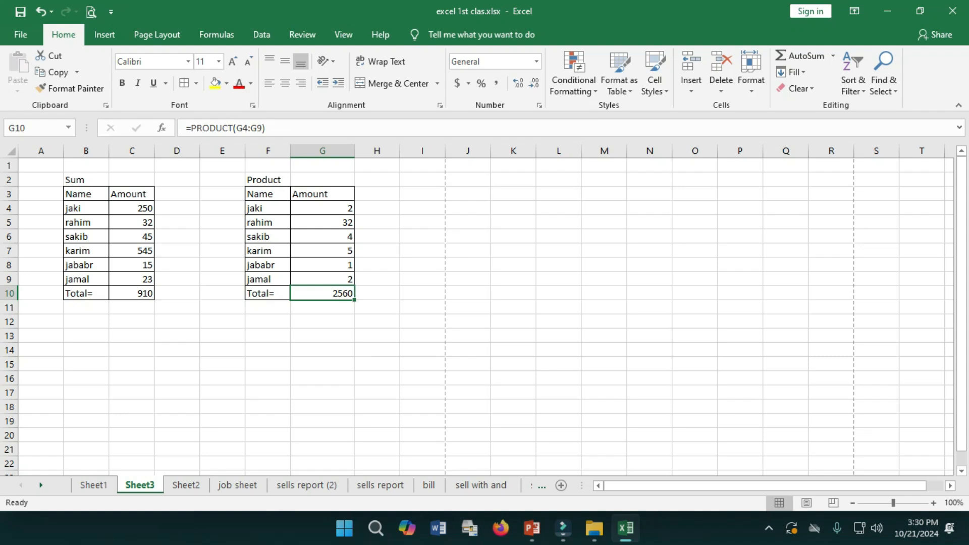
scroll(484, 310, "down", 3)
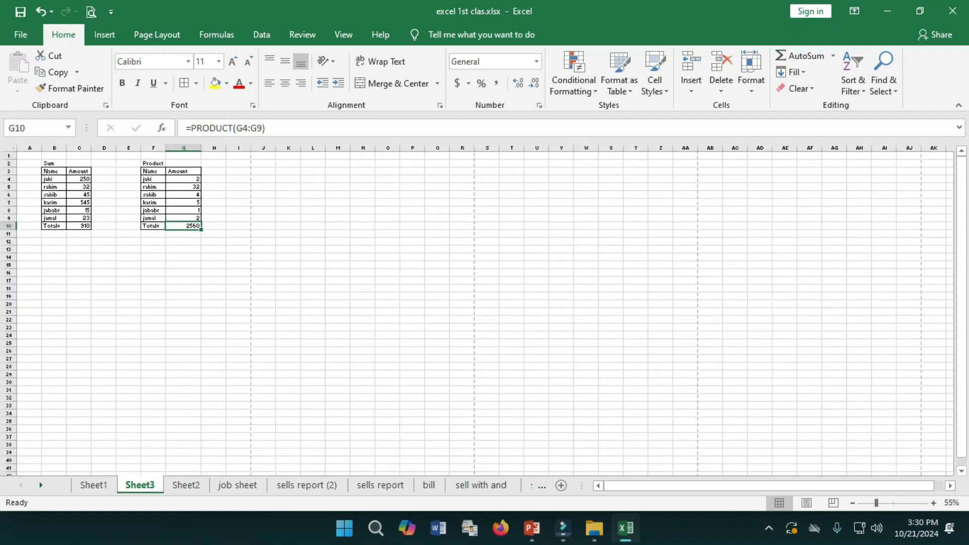
left_click(54, 265)
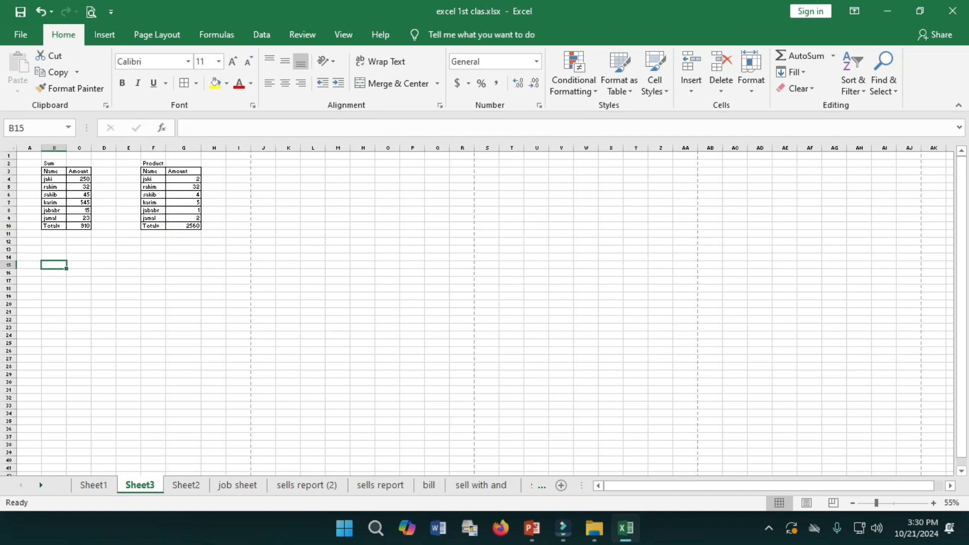
left_click(128, 266)
left_click_drag(153, 163, 184, 225)
key("ctrl+c")
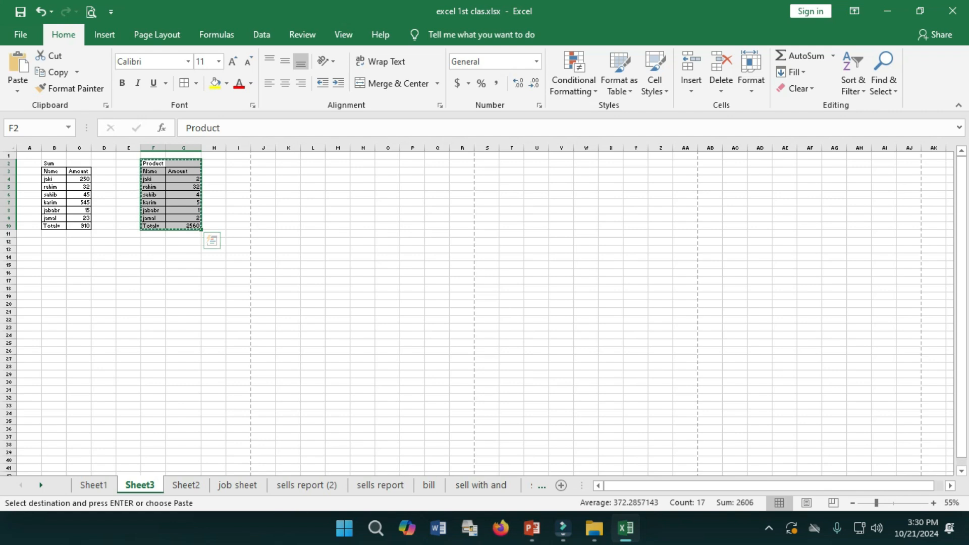
left_click(54, 273)
key("ctrl+v")
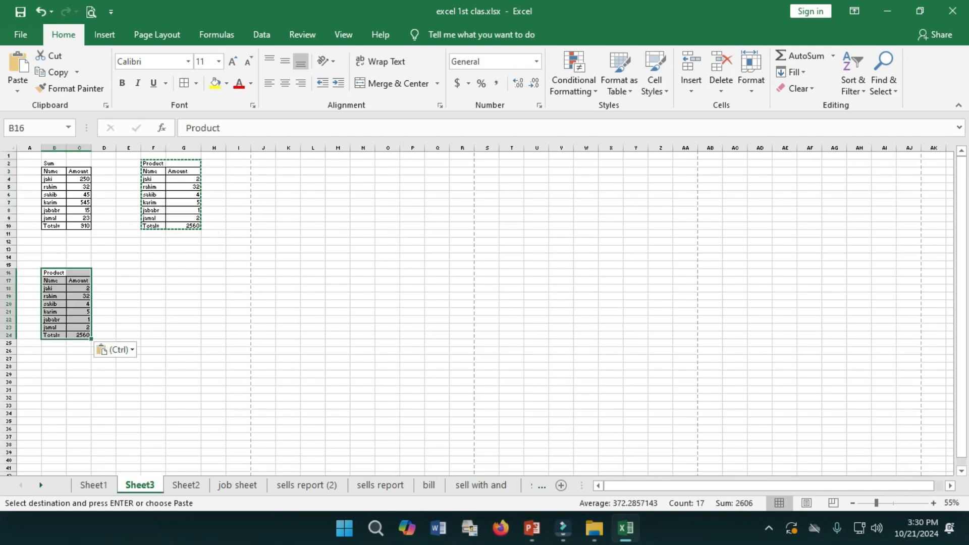
Retitle the pasted table below the Sum table as Average in cell B16
scroll(151, 243, "up", 4)
scroll(477, 318, "up", 2)
scroll(477, 318, "down", 1)
left_click(126, 237)
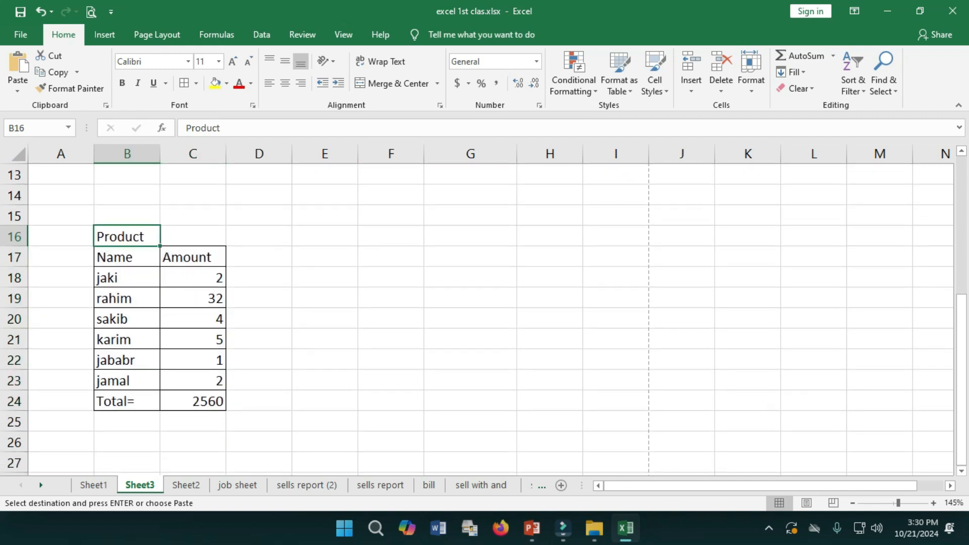
type("A")
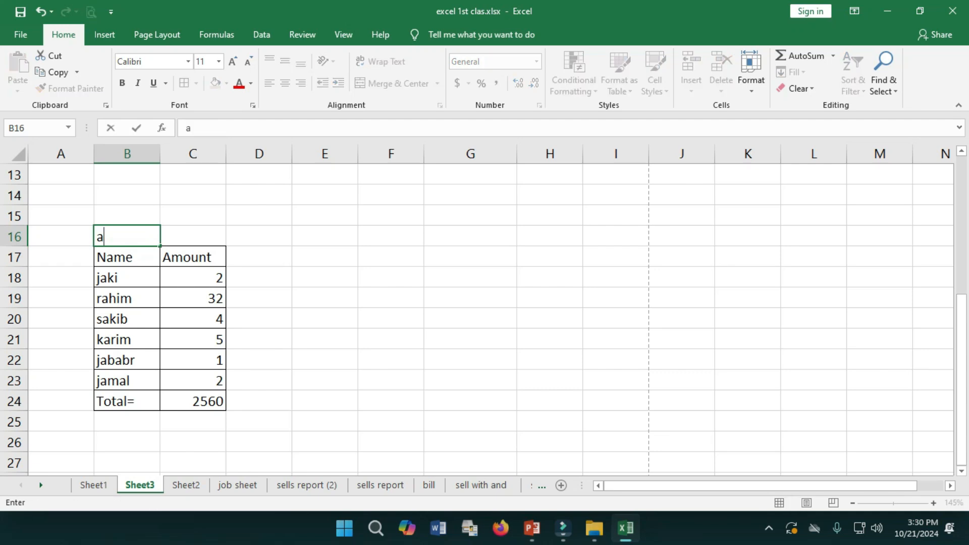
type("verage")
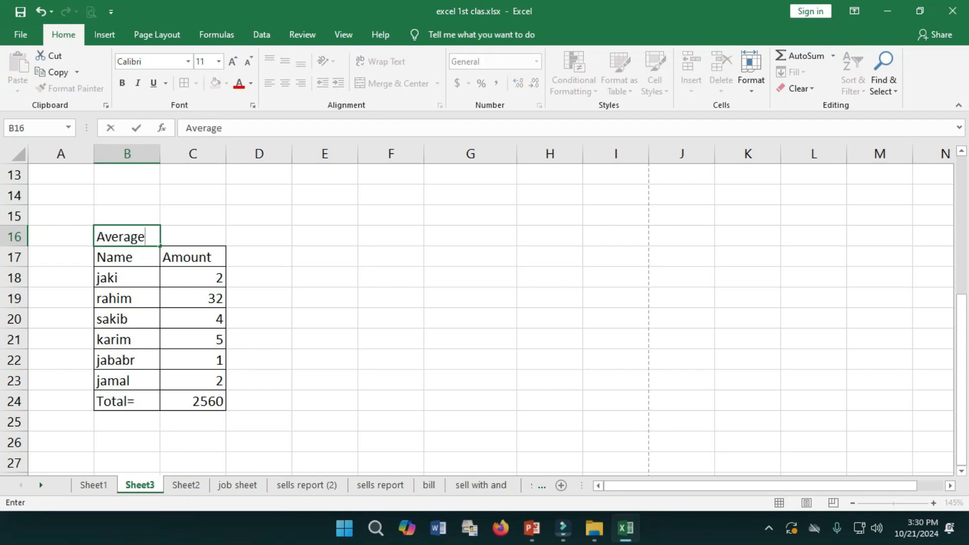
Change the Average table's total formula in cell C24 to =AVERAGE(C18:C23)
left_click(193, 401)
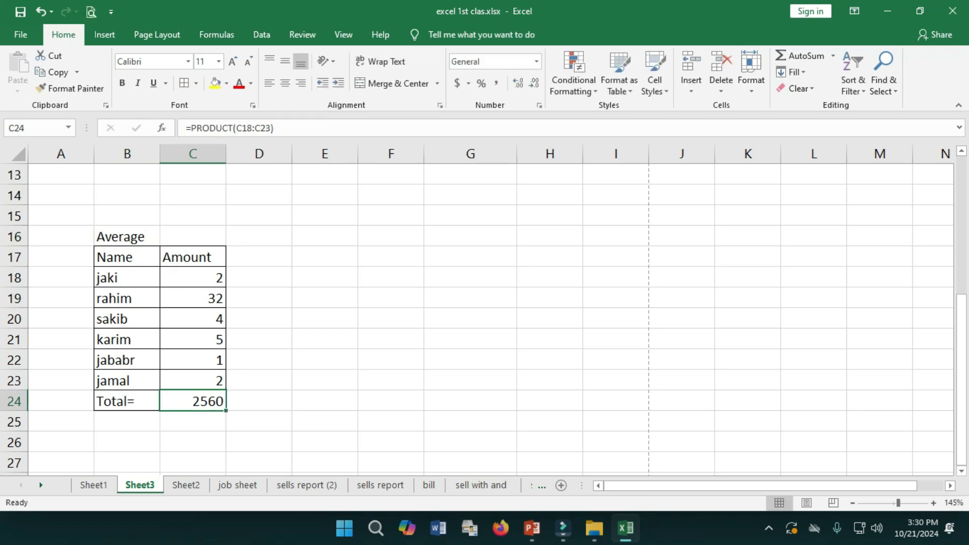
left_click(233, 128)
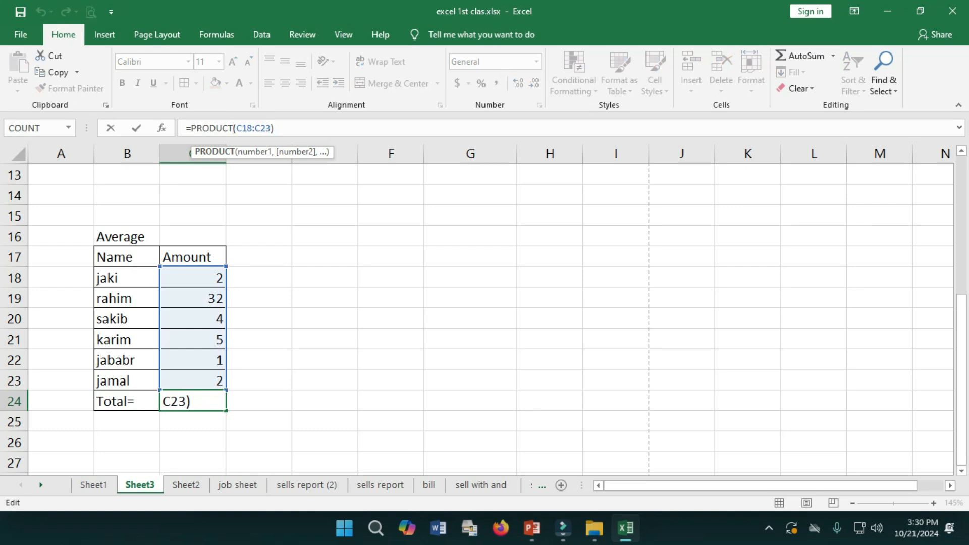
key("BackSpace")
key("BackSpace")
key("BackSpace")
key("BackSpace")
key("BackSpace")
key("BackSpace")
key("BackSpace")
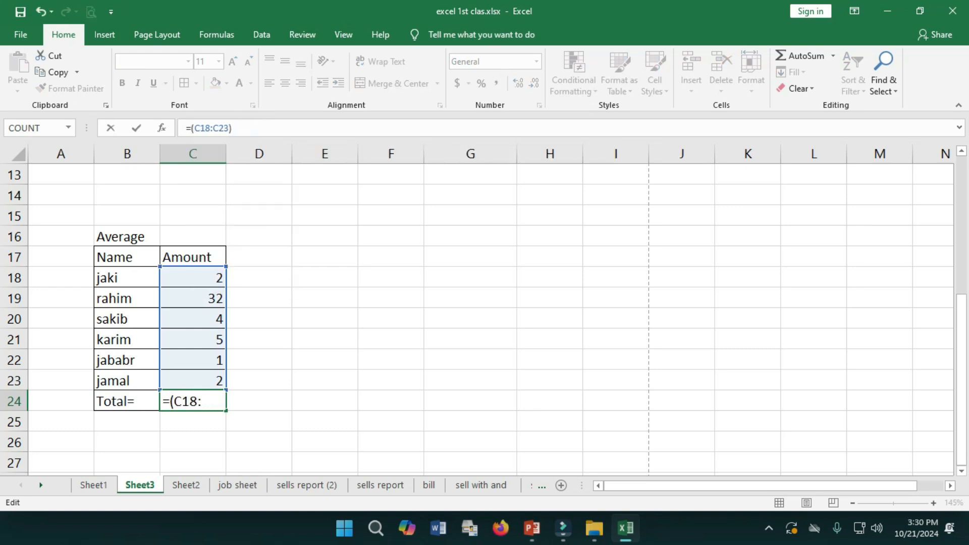
type("Average")
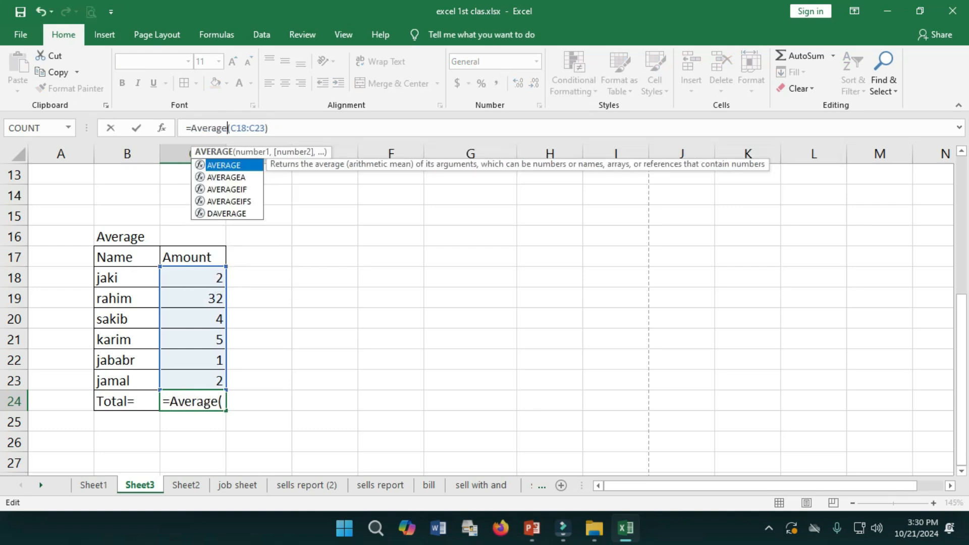
key("Return")
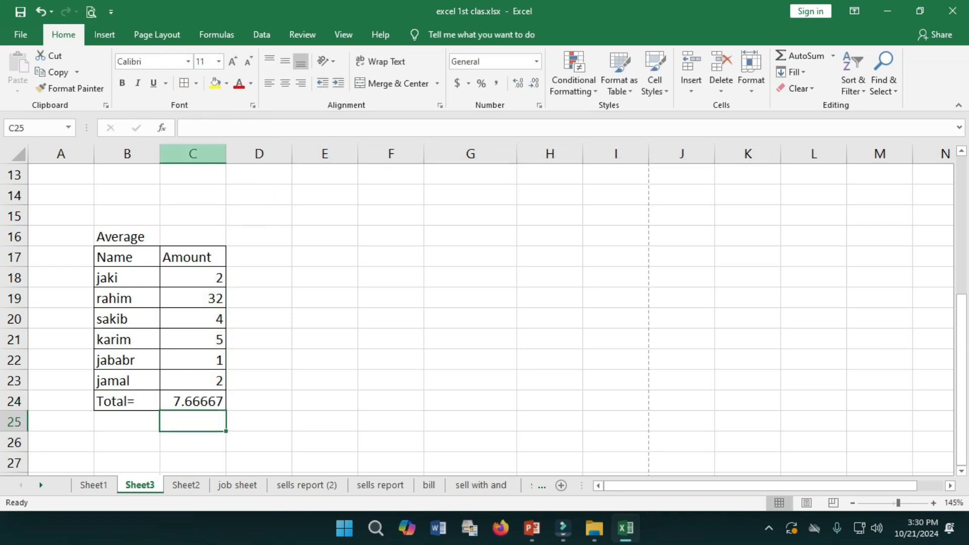
Check the formula and its referenced range in cell C24 of the Average table
left_click(192, 402)
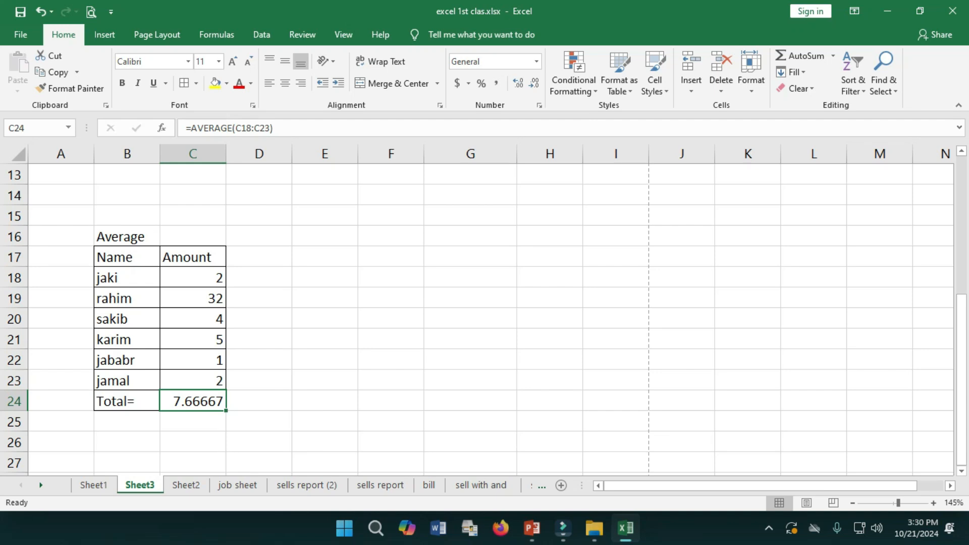
double_click(202, 402)
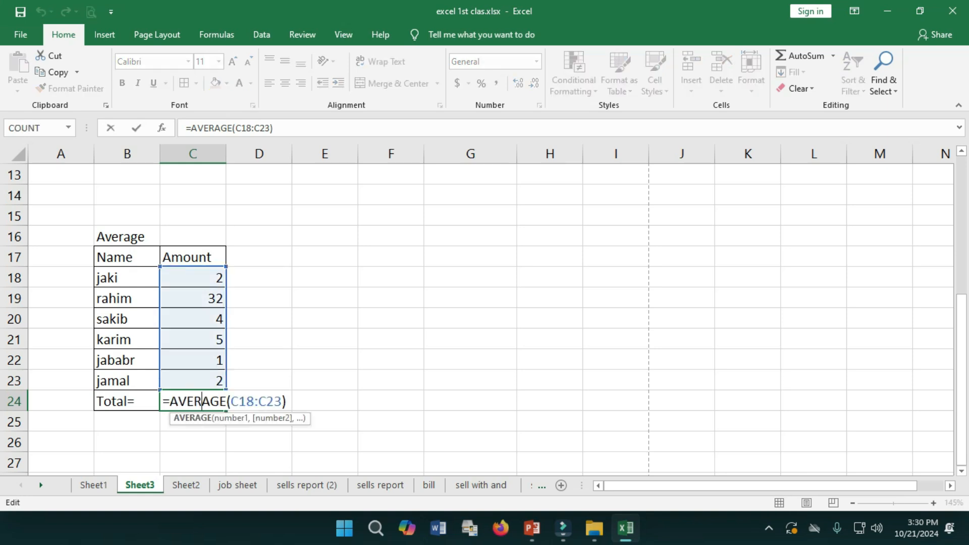
key("Return")
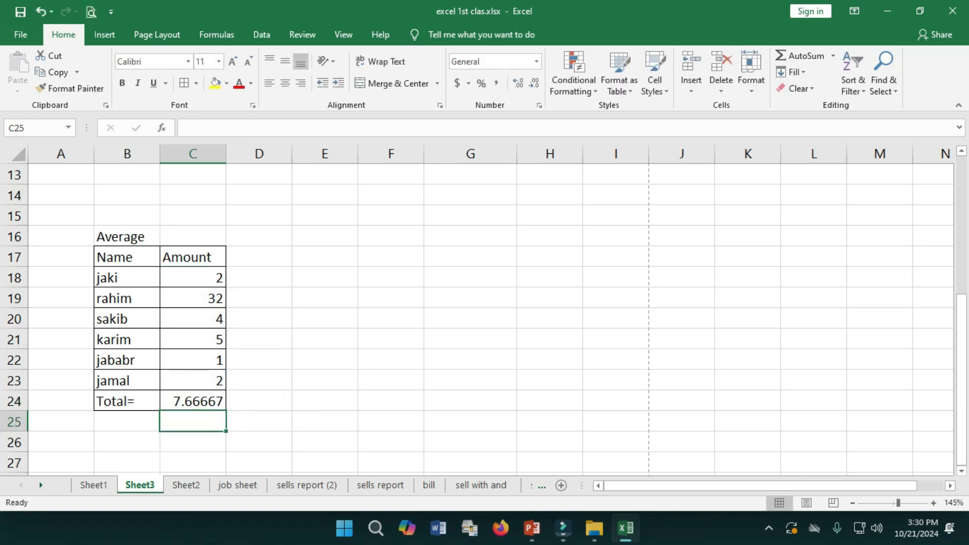
Reduce the average in cell C24 to two decimal places
left_click(202, 401)
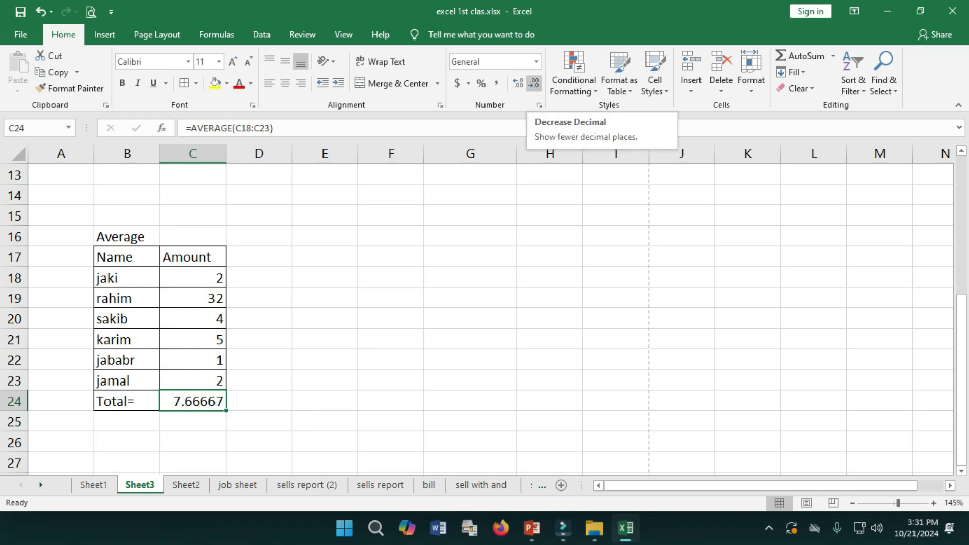
left_click(534, 83)
left_click(534, 83)
left_click(534, 82)
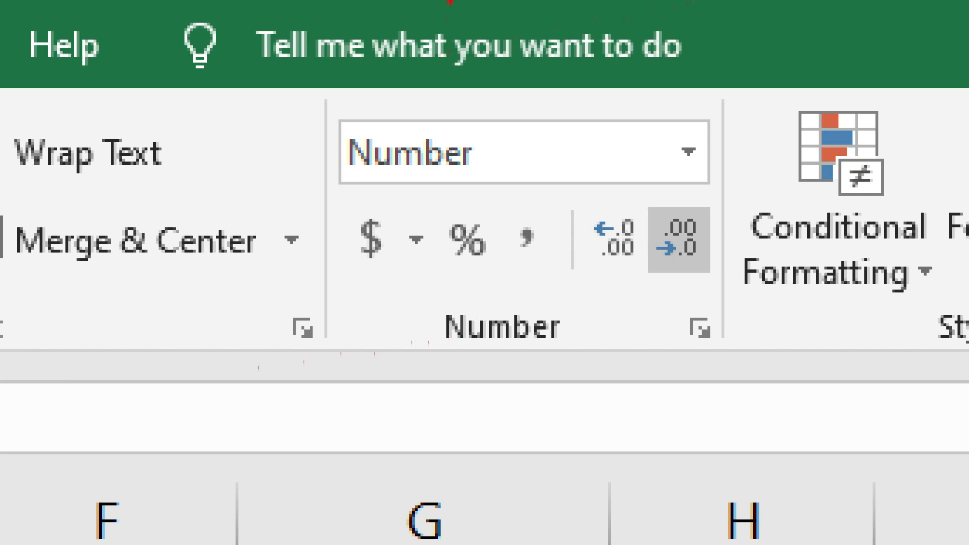
mouse_move(334, 101)
left_mouse_down()
mouse_move(695, 342)
mouse_move(751, 342)
mouse_move(706, 306)
mouse_move(727, 283)
left_mouse_up()
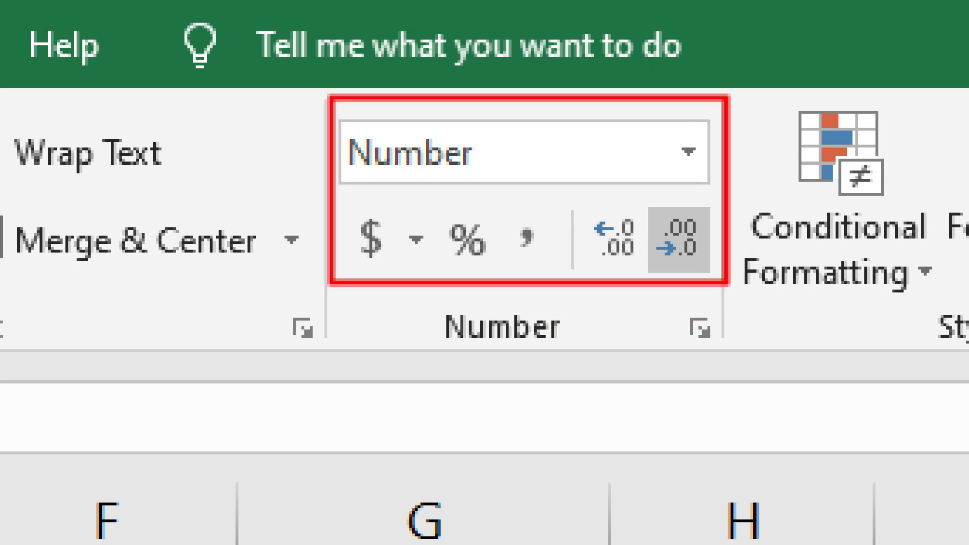
mouse_move(626, 194)
left_mouse_down()
mouse_move(714, 255)
mouse_move(719, 282)
left_mouse_up()
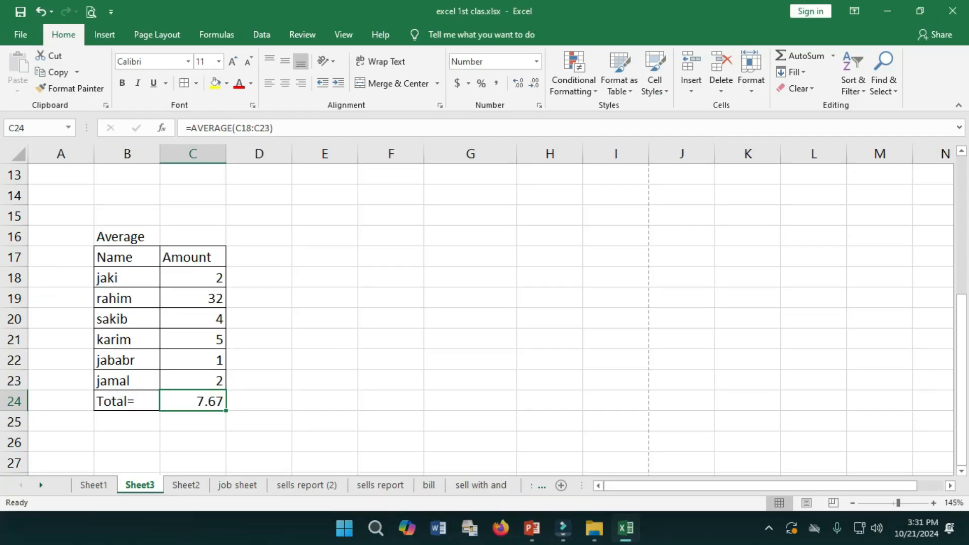
Copy the Average table in B16:C24 and paste the copy below the Product table, starting at cell F16
scroll(200, 398, "up", 2)
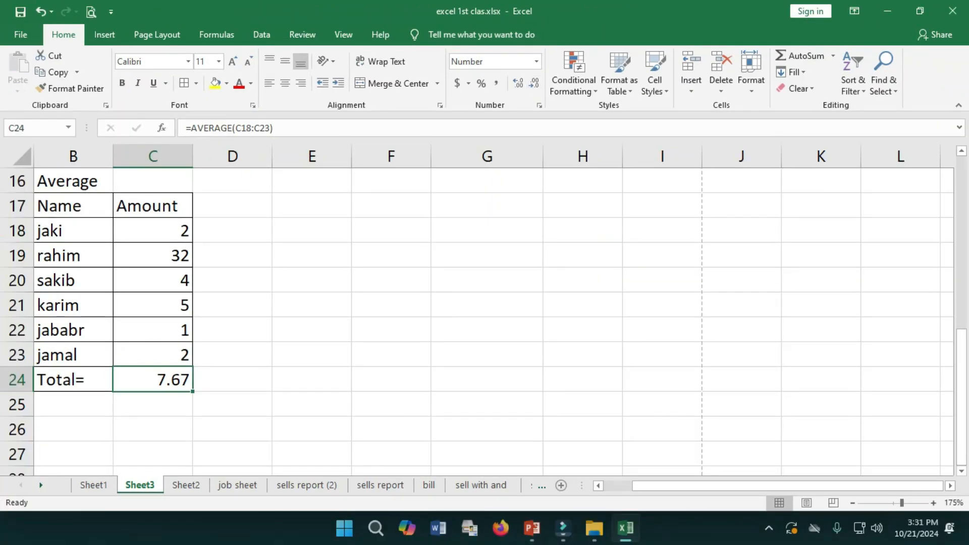
scroll(485, 313, "up", 2)
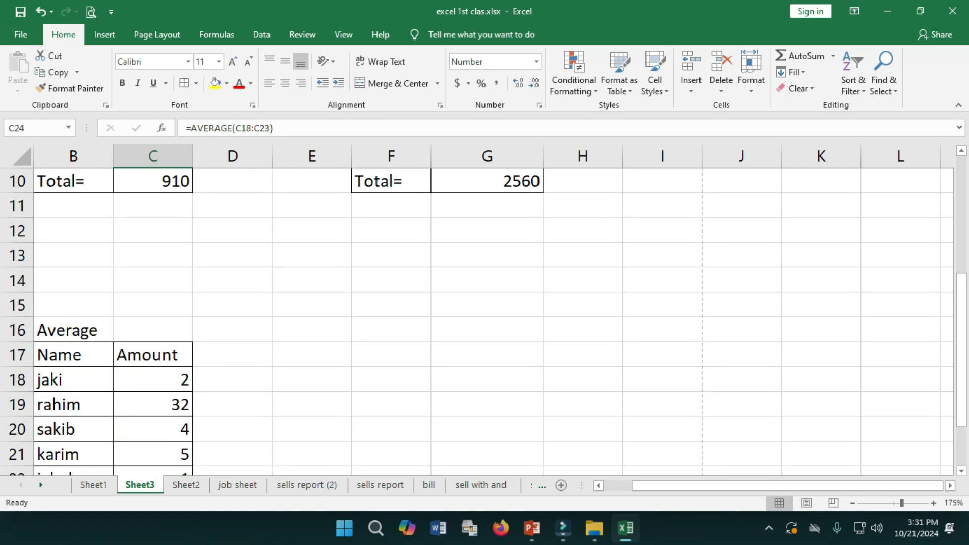
left_click_drag(73, 330, 154, 456)
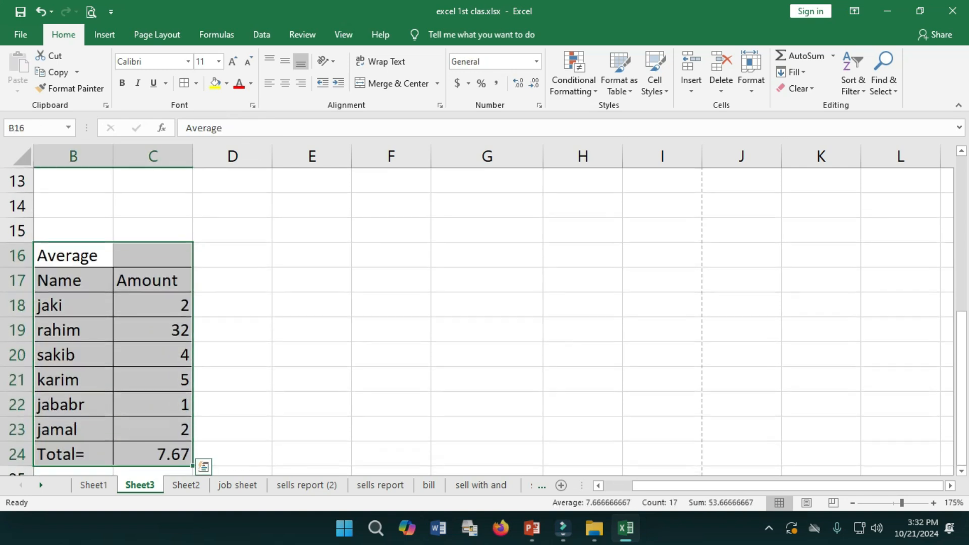
key("ctrl+c")
scroll(484, 313, "up", 4)
scroll(485, 313, "down", 2)
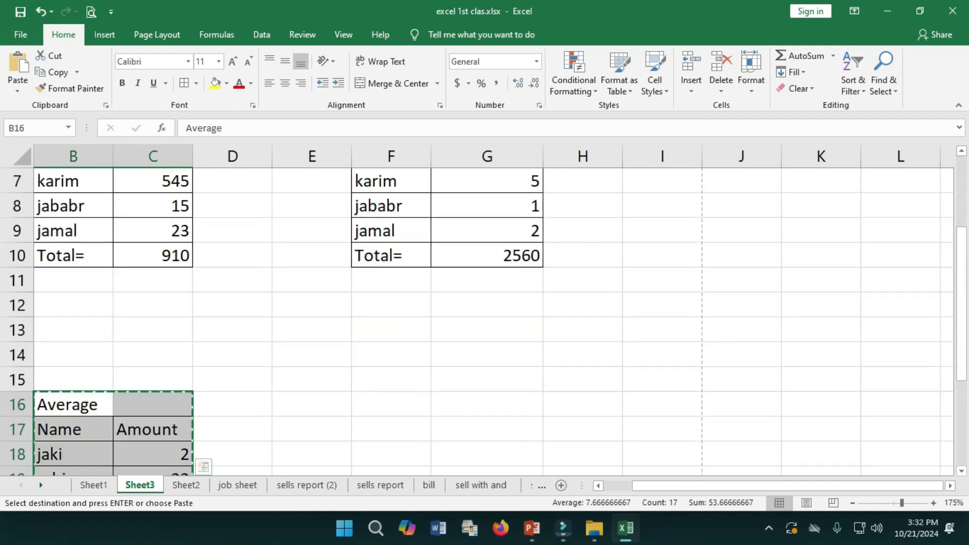
left_click(391, 405)
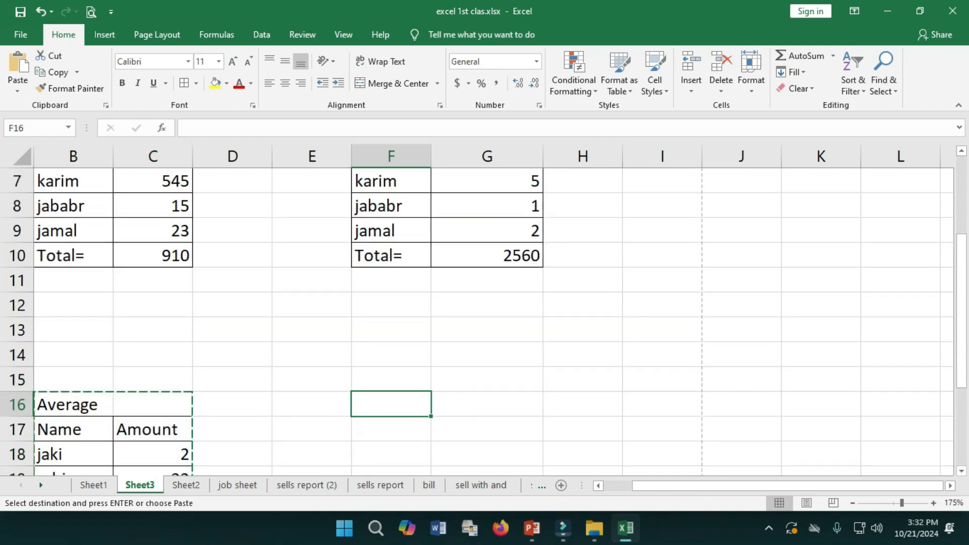
key("ctrl+v")
Retitle the pasted table below the Product table as Count in cell F16
scroll(391, 404, "down", 3)
scroll(392, 255, "up", 1)
left_click(391, 255)
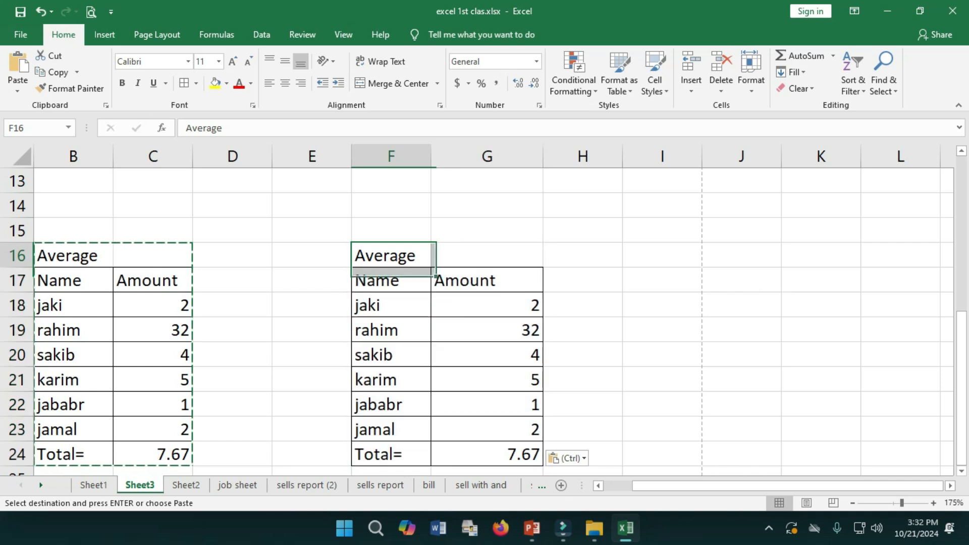
key("BackSpace")
type("Count")
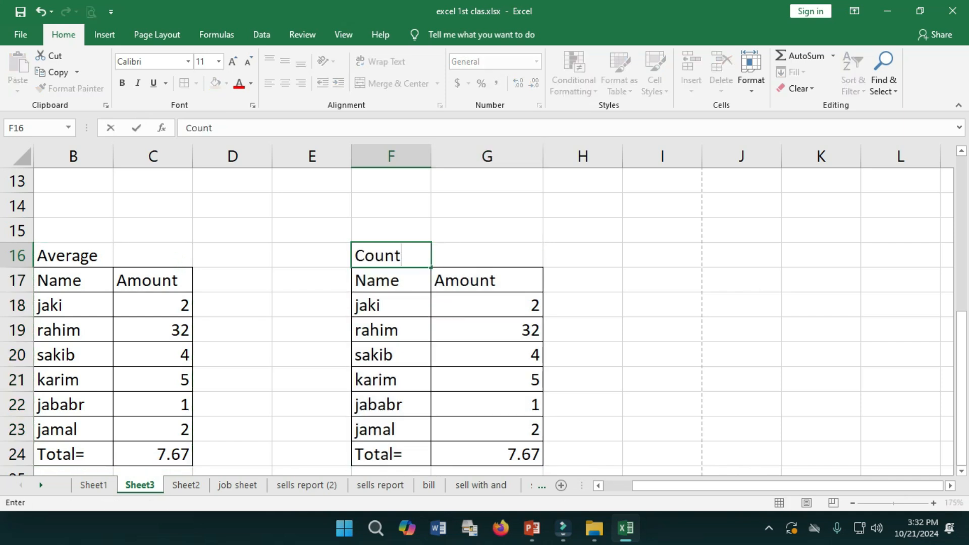
Change the Count table's total formula in cell G24 to =COUNT(G18:G23)
left_click(487, 454)
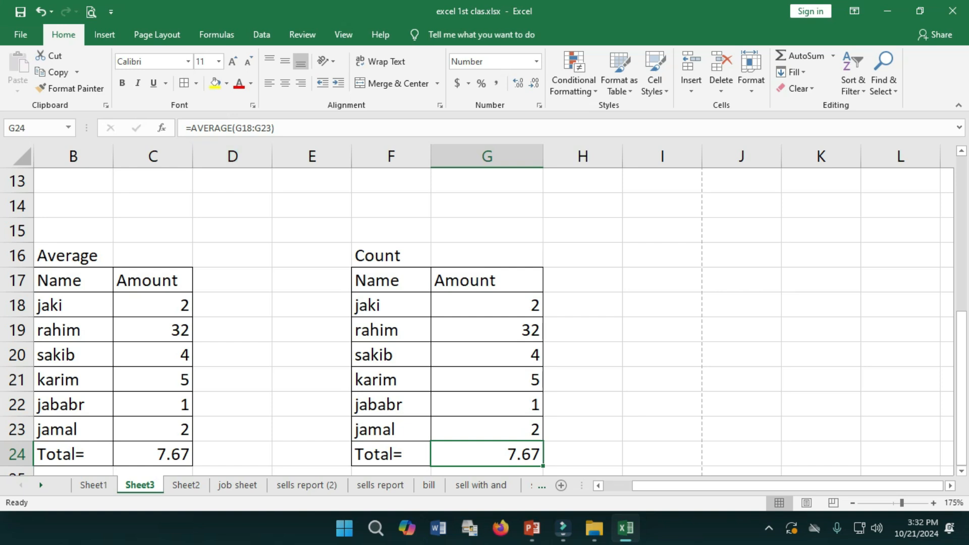
left_click(233, 128)
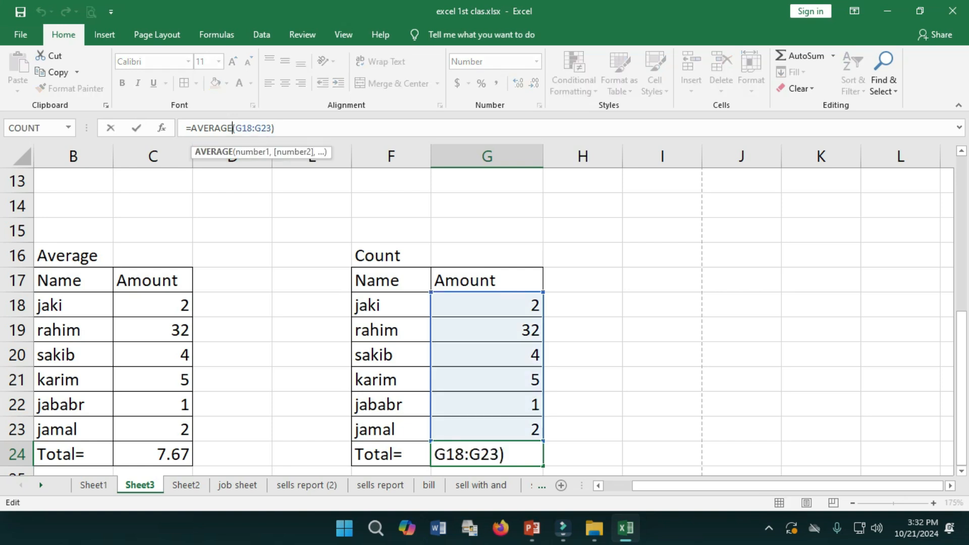
key("BackSpace")
key("BackSpace")
key("BackSpace")
key("BackSpace")
key("BackSpace")
key("BackSpace")
key("BackSpace")
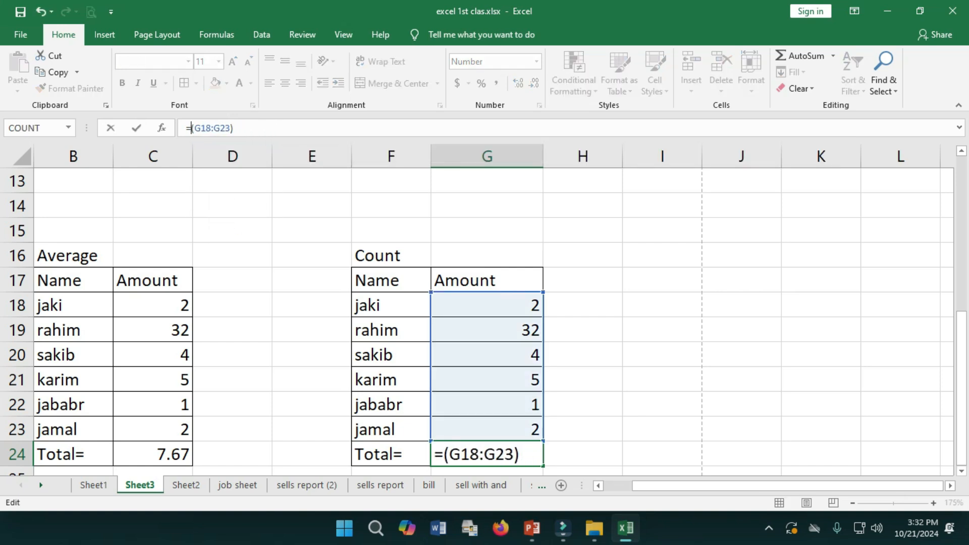
type("Count")
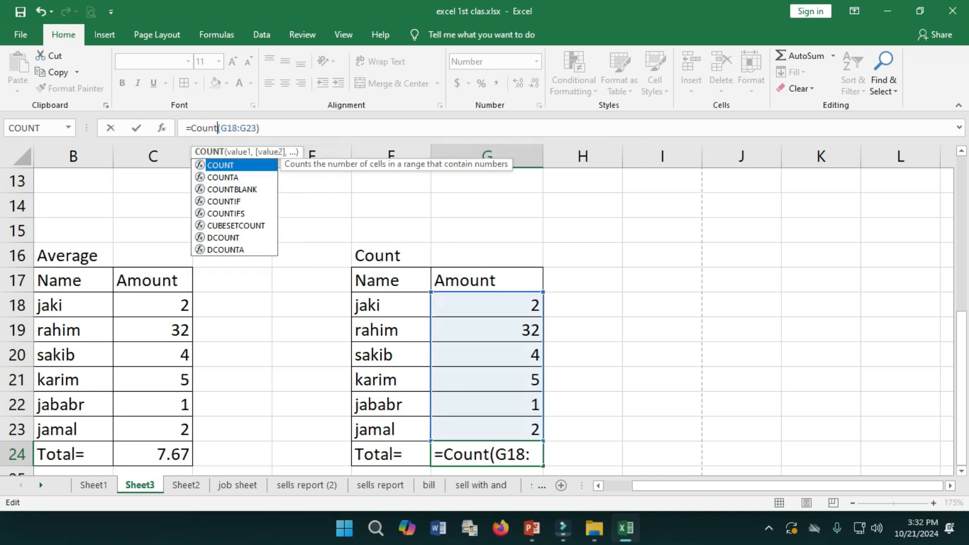
key("Return")
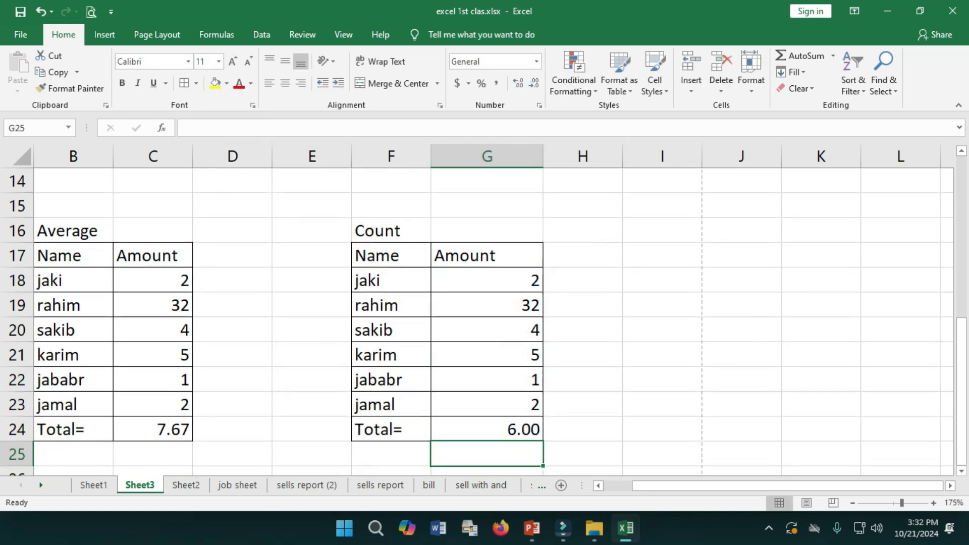
Show the count in cell G24 without decimals and center the Count table's values in G18:G24 horizontally
left_click(487, 429)
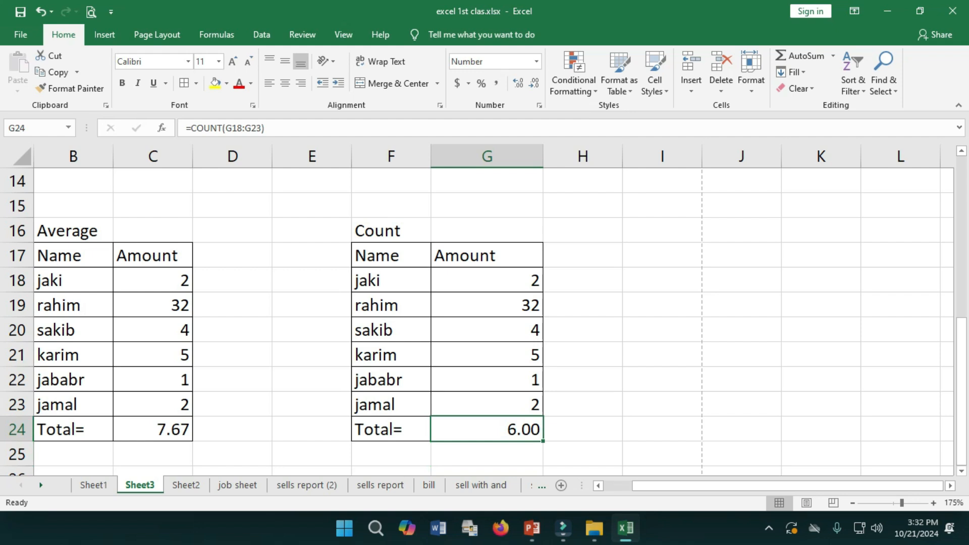
left_click(535, 84)
left_click(534, 83)
left_click_drag(487, 281, 487, 429)
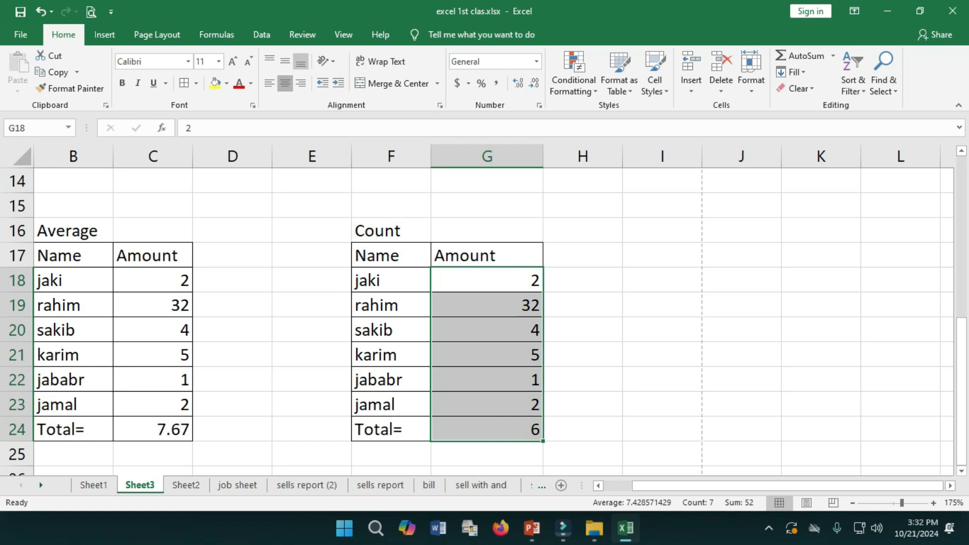
left_click(285, 83)
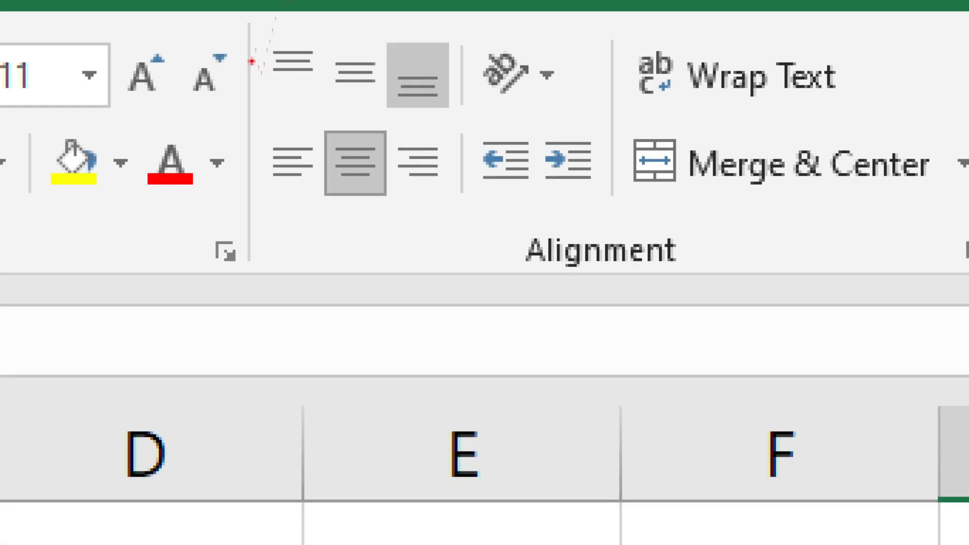
key("ctrl")
mouse_move(254, 12)
left_mouse_down()
mouse_move(304, 164)
mouse_move(472, 221)
left_mouse_up()
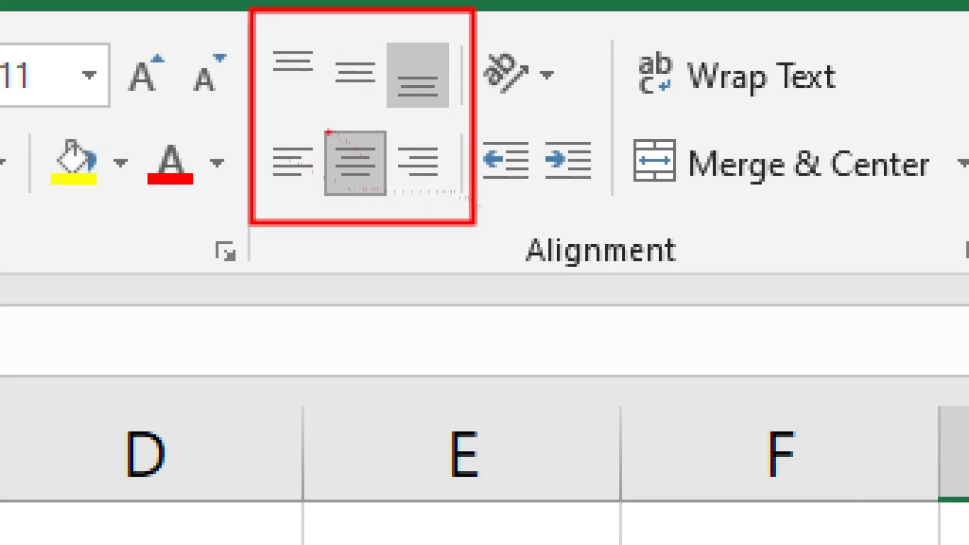
mouse_move(319, 124)
left_mouse_down()
mouse_move(377, 217)
mouse_move(399, 212)
left_mouse_up()
mouse_move(321, 33)
left_mouse_down()
mouse_move(354, 100)
mouse_move(383, 106)
left_mouse_up()
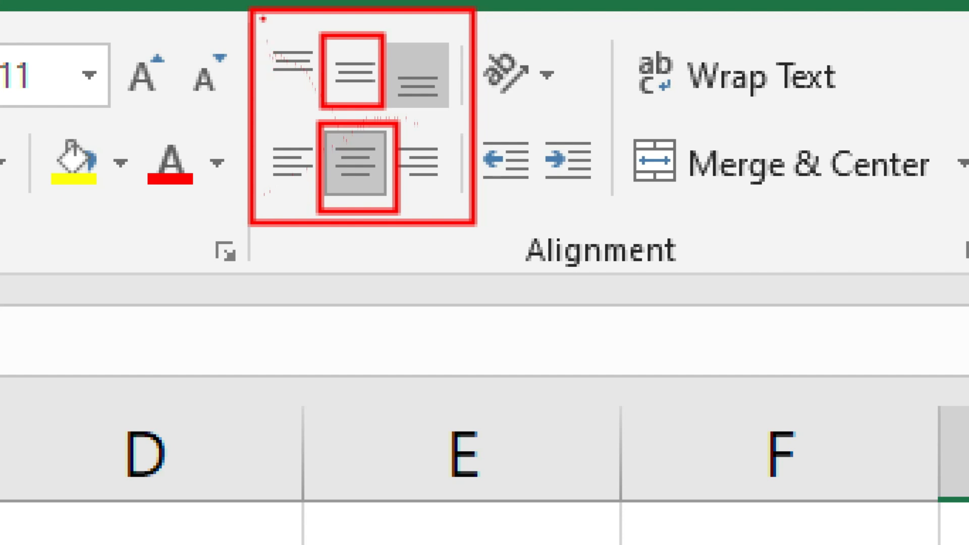
left_click_drag(260, 35, 315, 96)
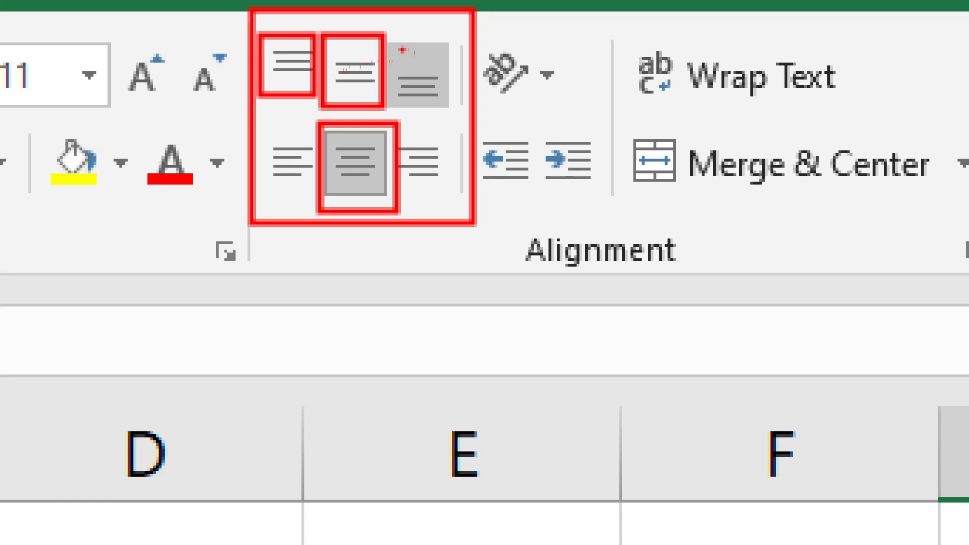
left_click_drag(388, 48, 449, 107)
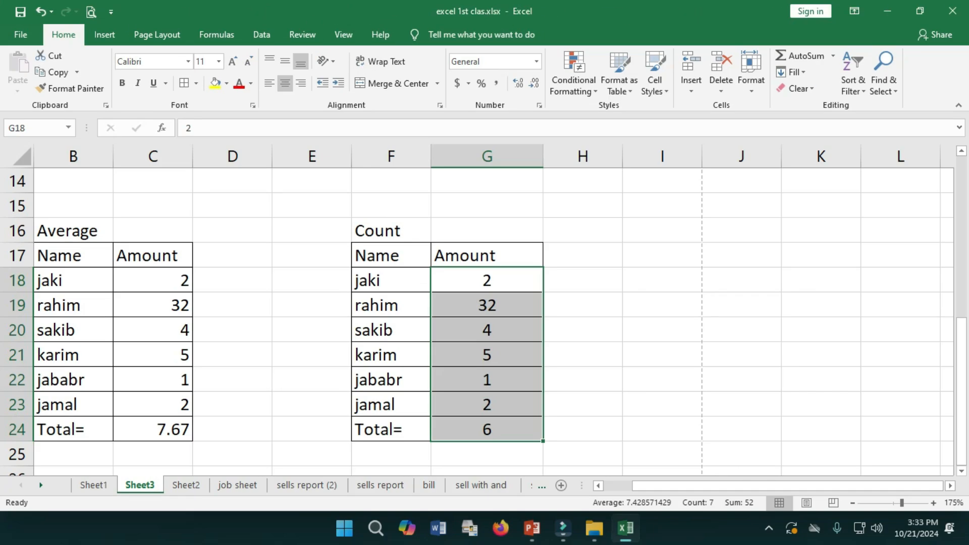
scroll(404, 228, "down", 1)
scroll(404, 227, "up", 1)
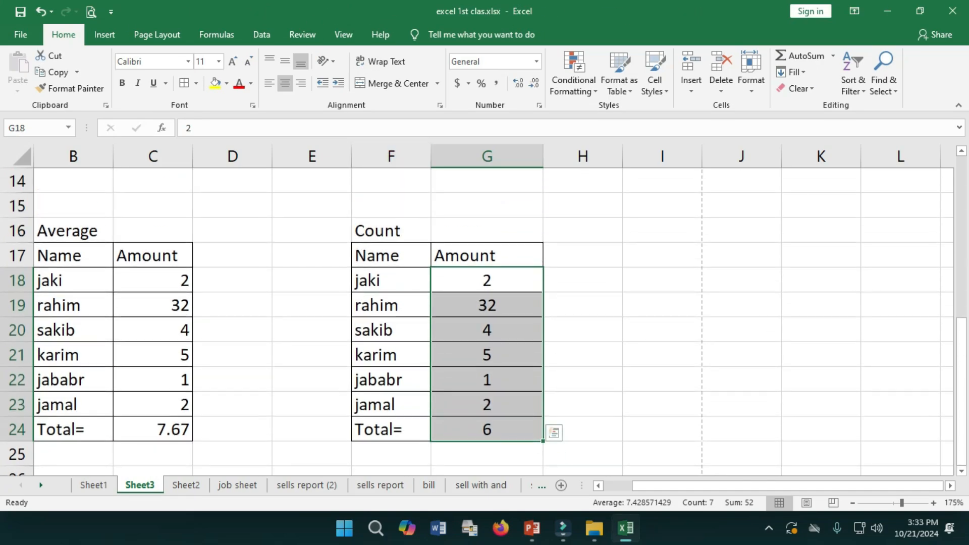
Copy the Count table in F16:G24 and paste the copy below the Average table, starting at cell B27
scroll(485, 323, "down", 5)
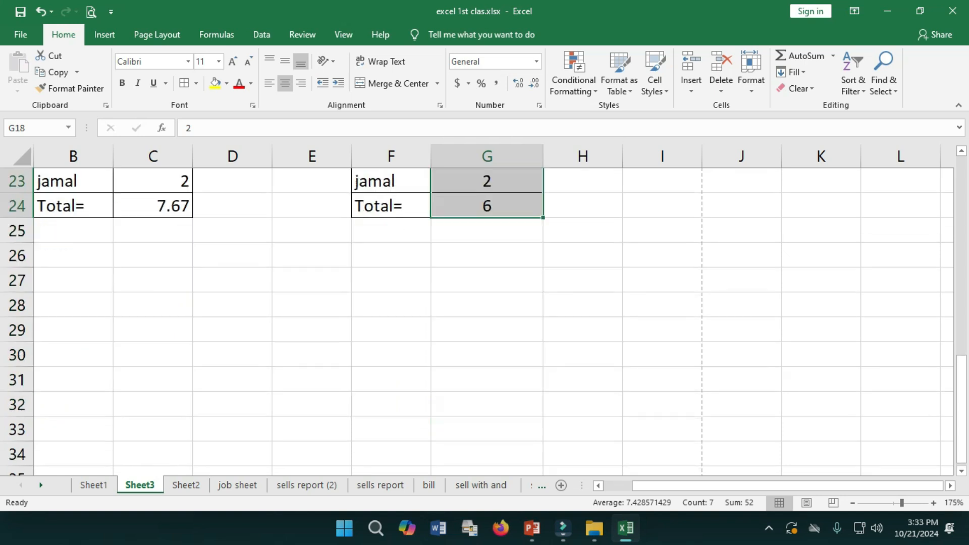
scroll(485, 323, "up", 5)
scroll(485, 323, "down", 1, "ctrl")
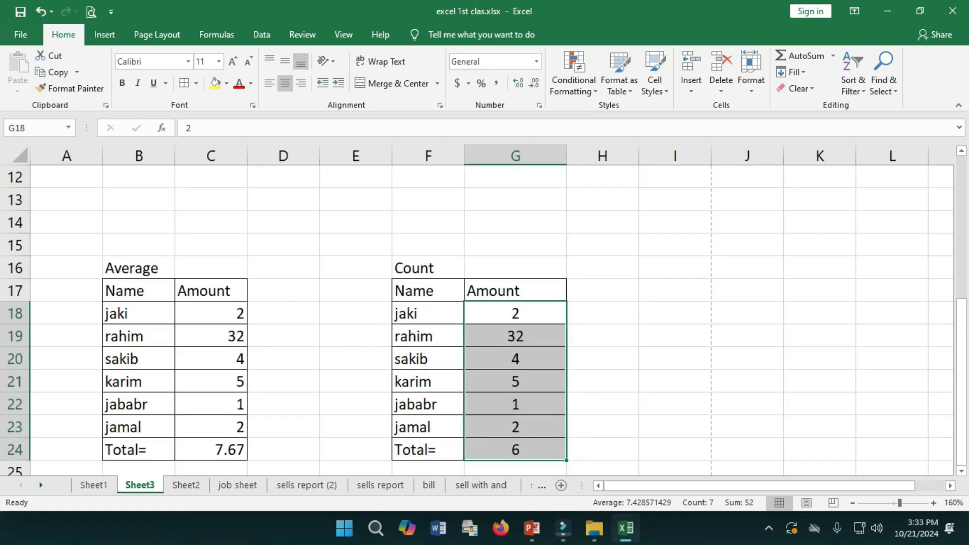
scroll(485, 323, "down", 2)
scroll(485, 323, "up", 1)
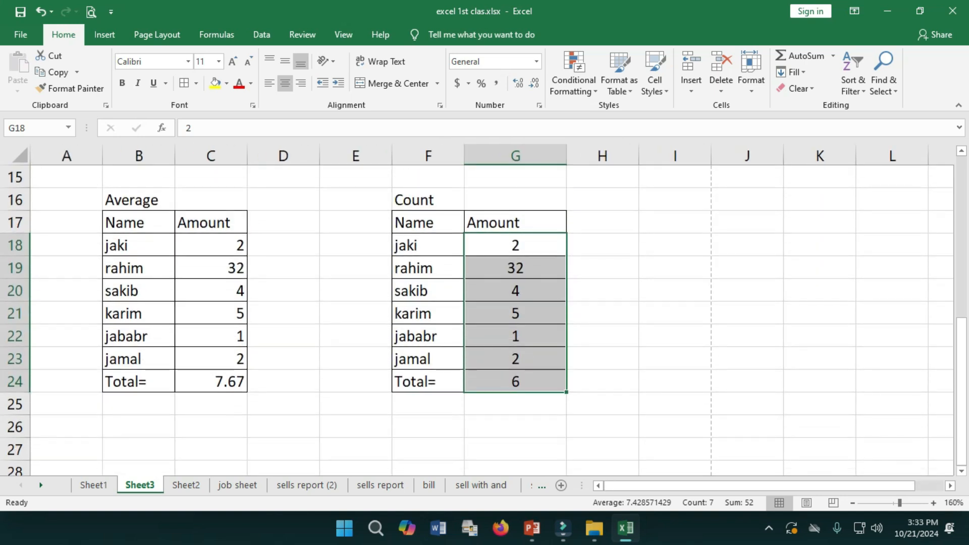
left_click(428, 200)
left_click_drag(428, 200, 515, 381)
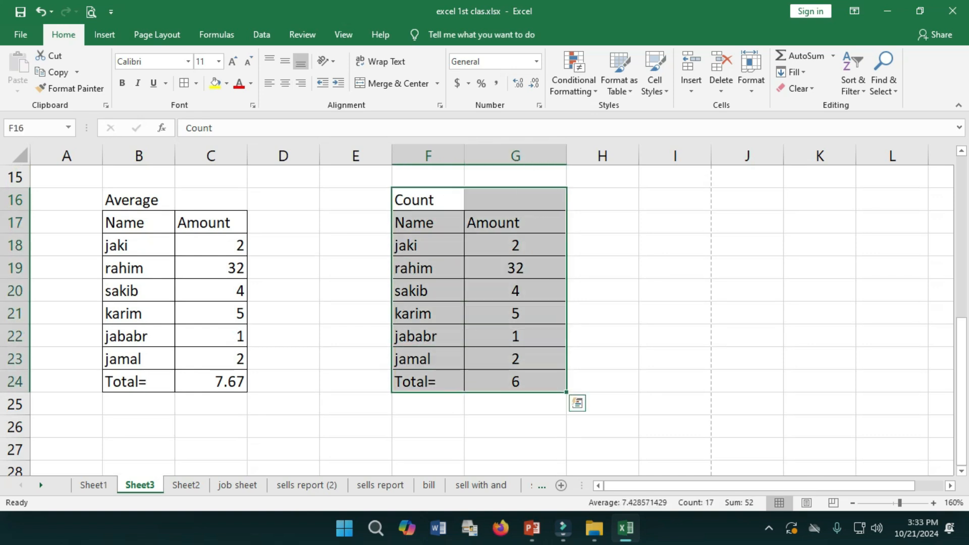
key("ctrl+c")
scroll(485, 323, "down", 2)
left_click(139, 313)
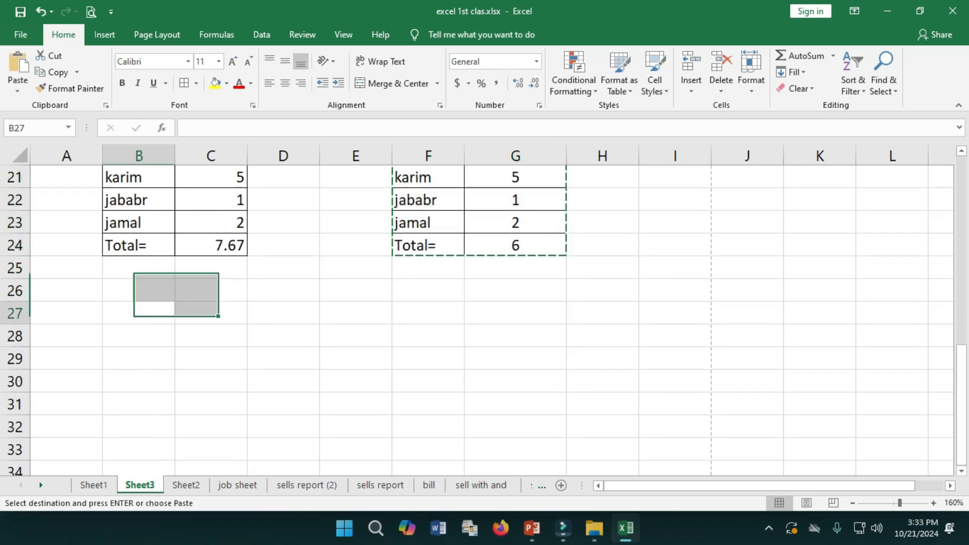
key("ctrl+v")
Retitle the pasted table below the Average table as MAX in cell B27
left_click(139, 313)
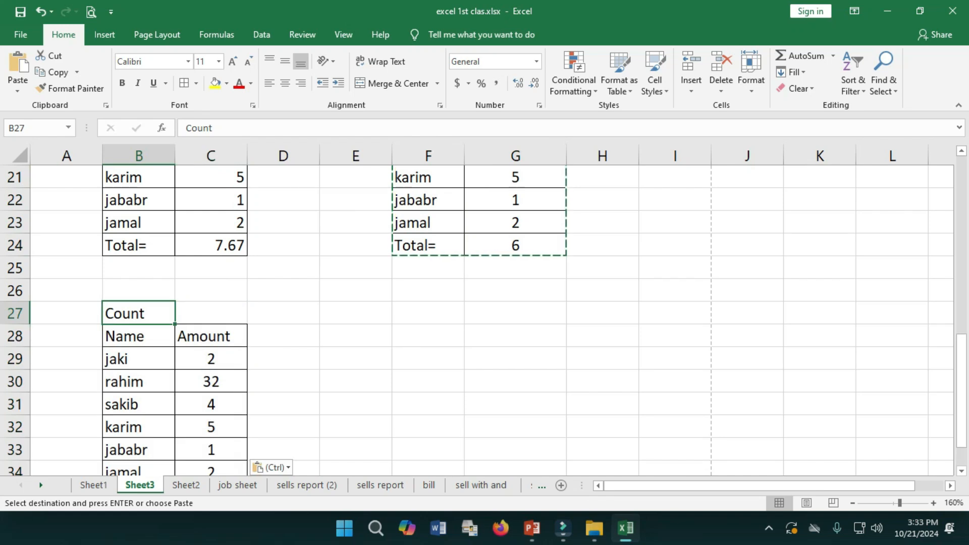
key("BackSpace")
type("MAX")
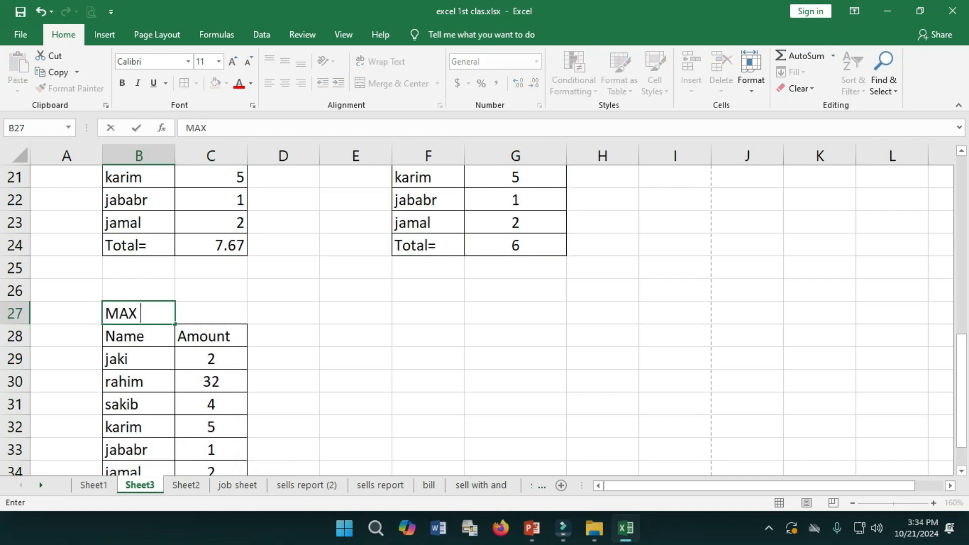
Change the MAX table's total formula in cell C35 to =MAX(C29:C34)
scroll(484, 321, "down", 1)
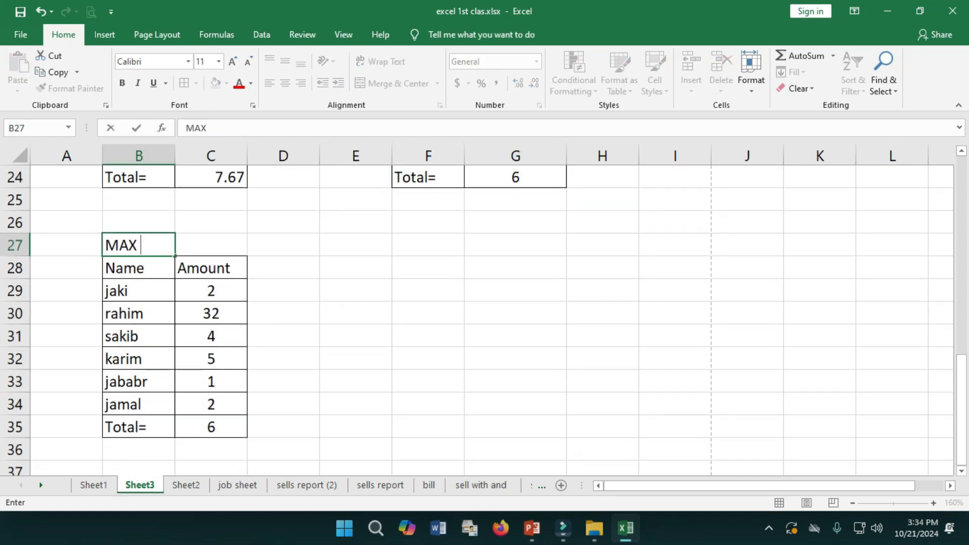
left_click(211, 427)
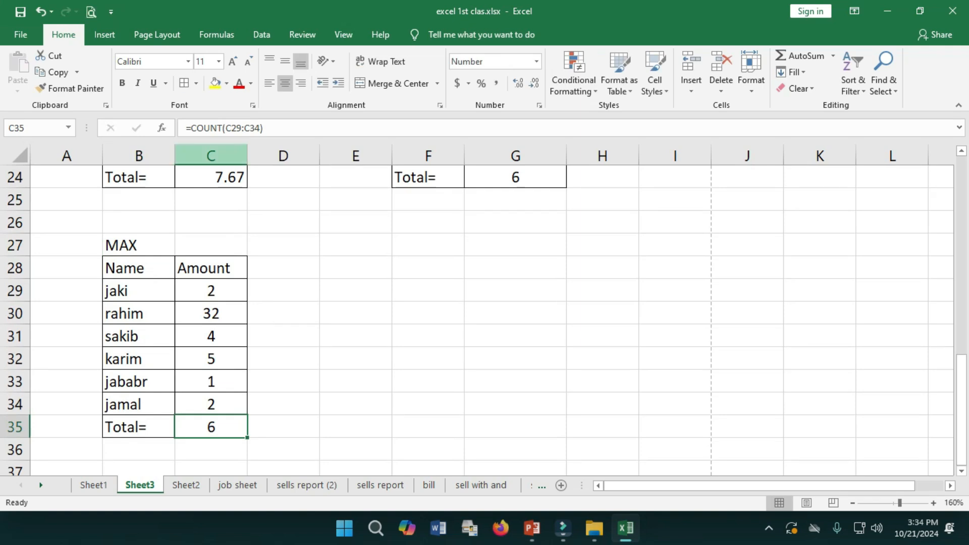
left_click(222, 127)
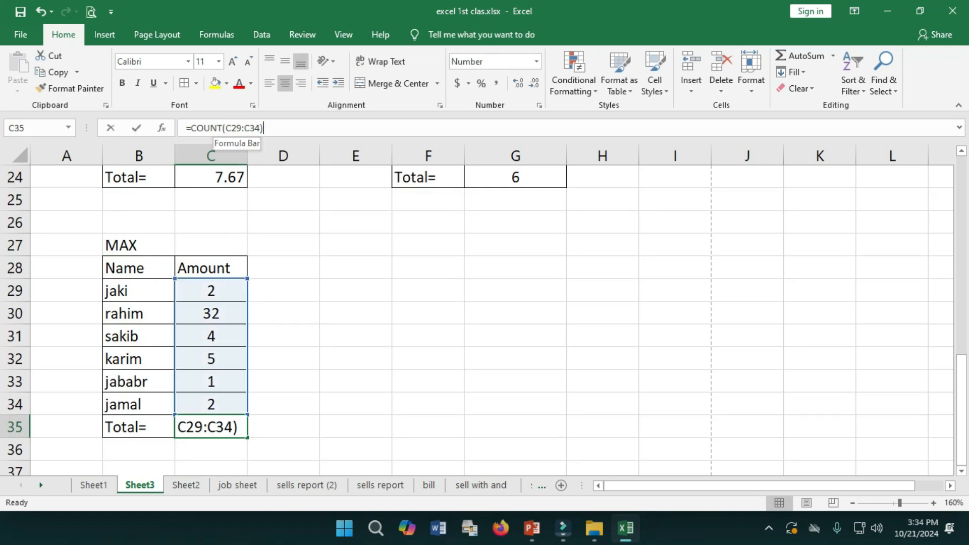
key("BackSpace")
key("BackSpace")
key("BackSpace")
key("BackSpace")
key("BackSpace")
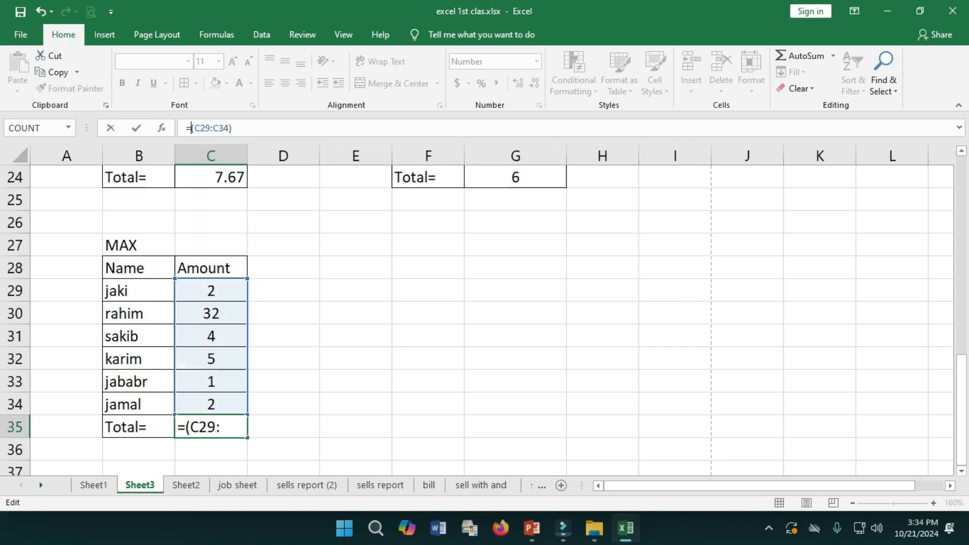
type("MAX")
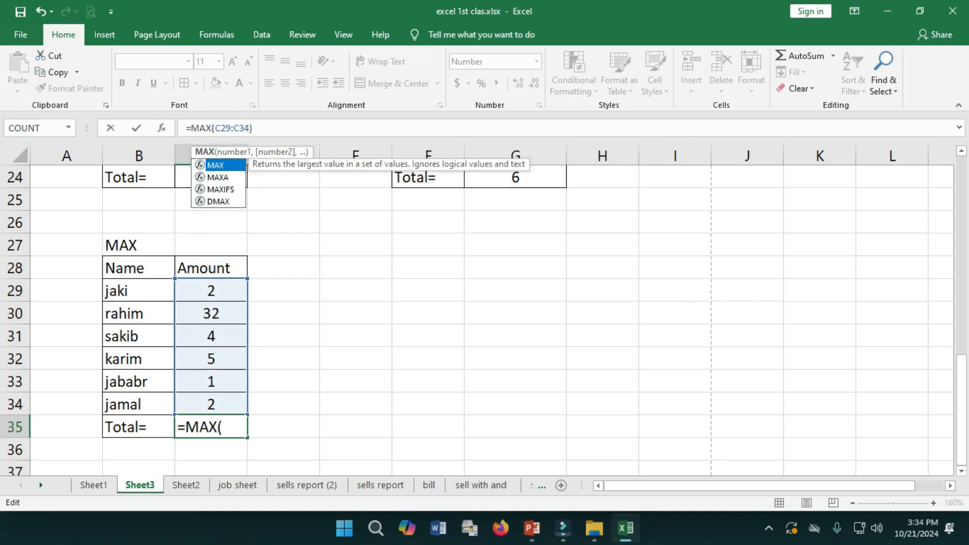
key("Return")
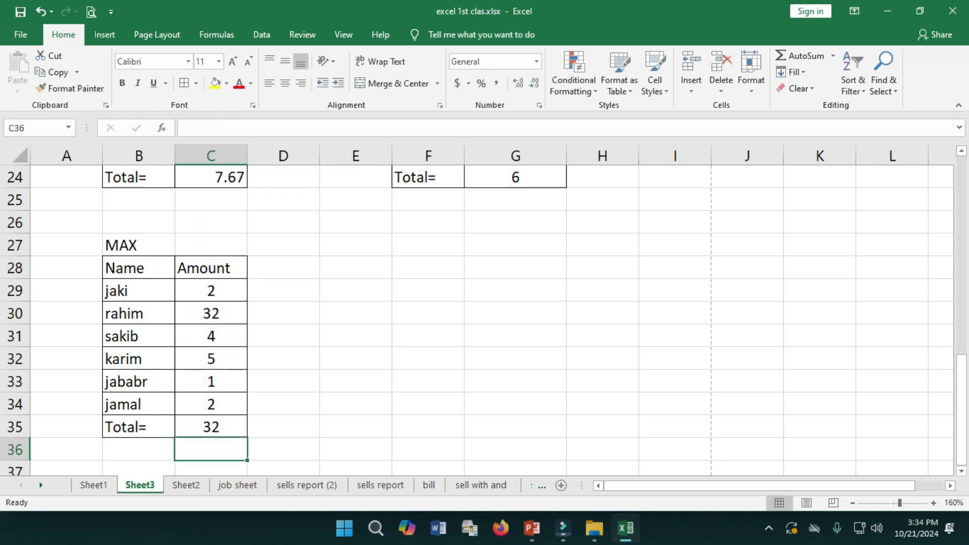
Fill the largest amount in cell C30 and the MAX table's total in cell C35 with yellow
left_click(211, 314)
left_click(215, 83)
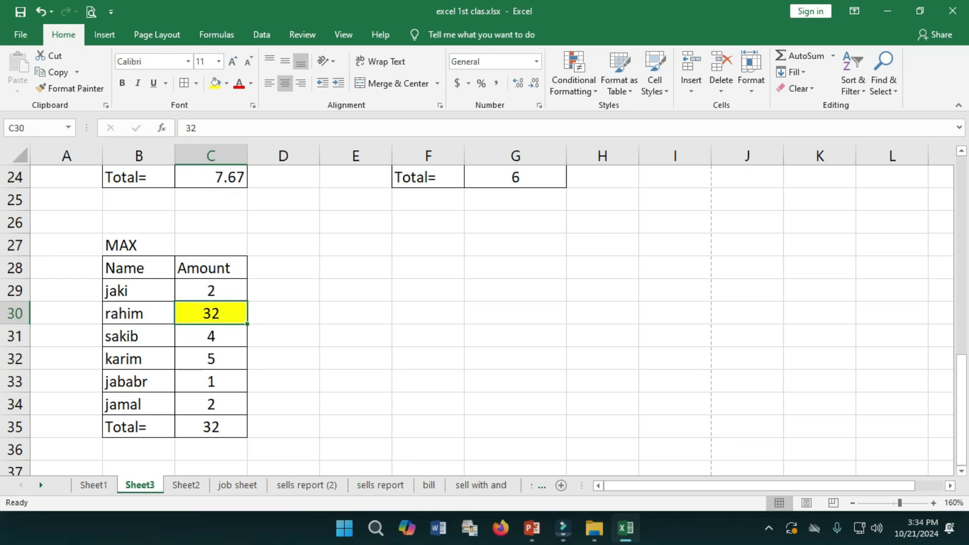
left_click(211, 427)
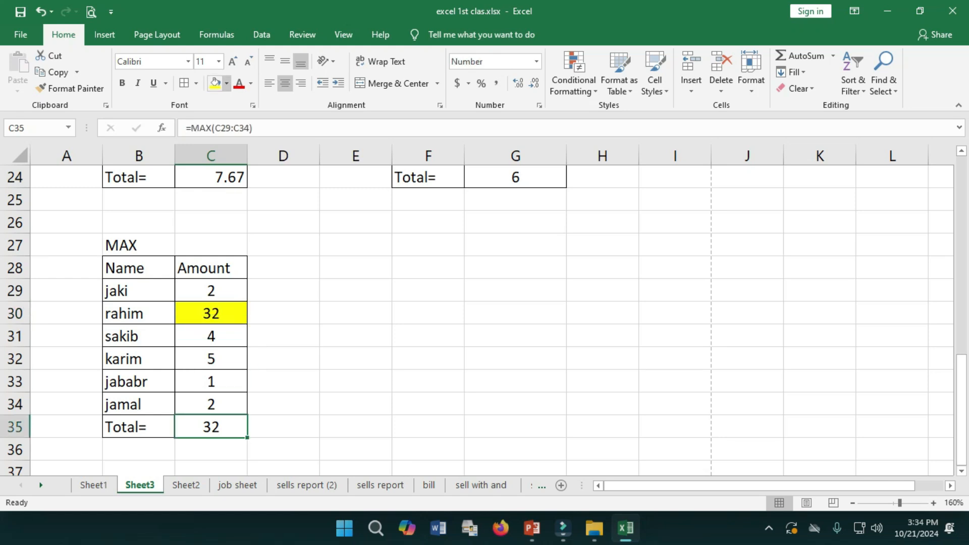
left_click(216, 84)
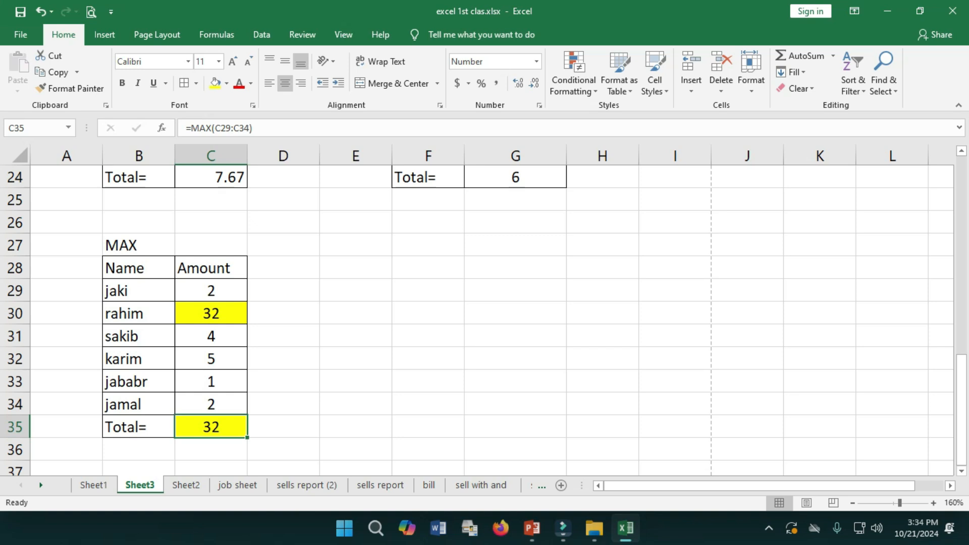
Copy the MAX table in B27:C35 and paste the copy below the Count table, starting at cell F27
left_click(428, 245)
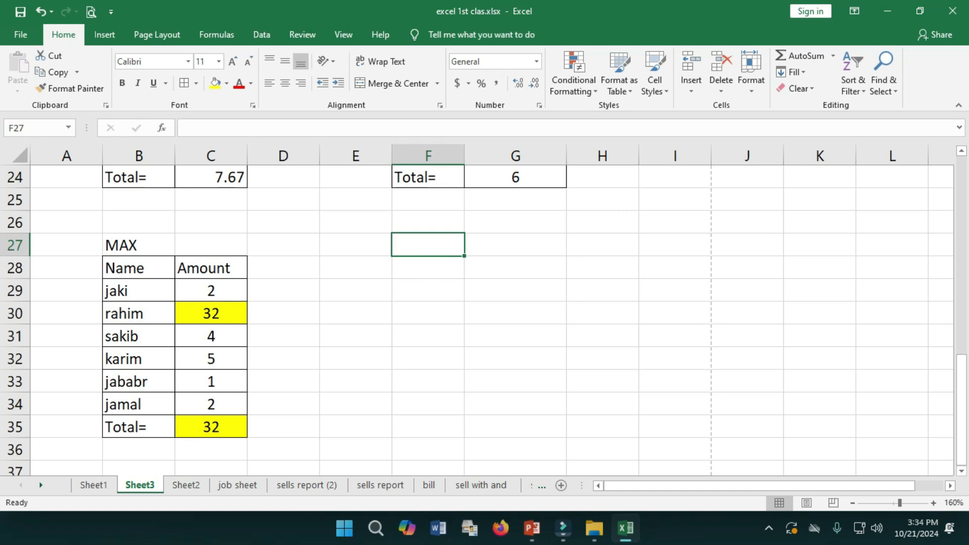
left_click_drag(131, 245, 211, 427)
key("ctrl+c")
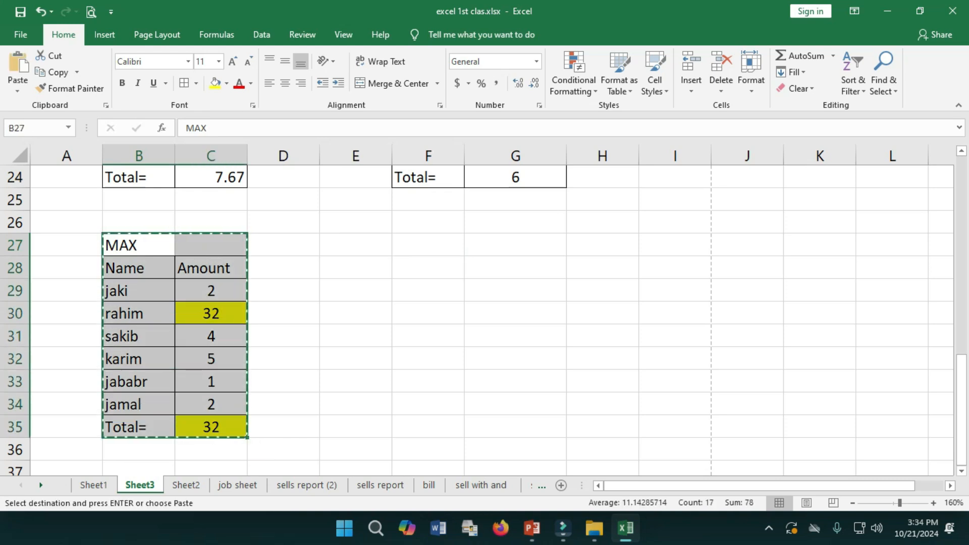
left_click(428, 246)
key("ctrl+v")
Retitle the pasted table below the Count table as MIN in cell F27
left_click(429, 245)
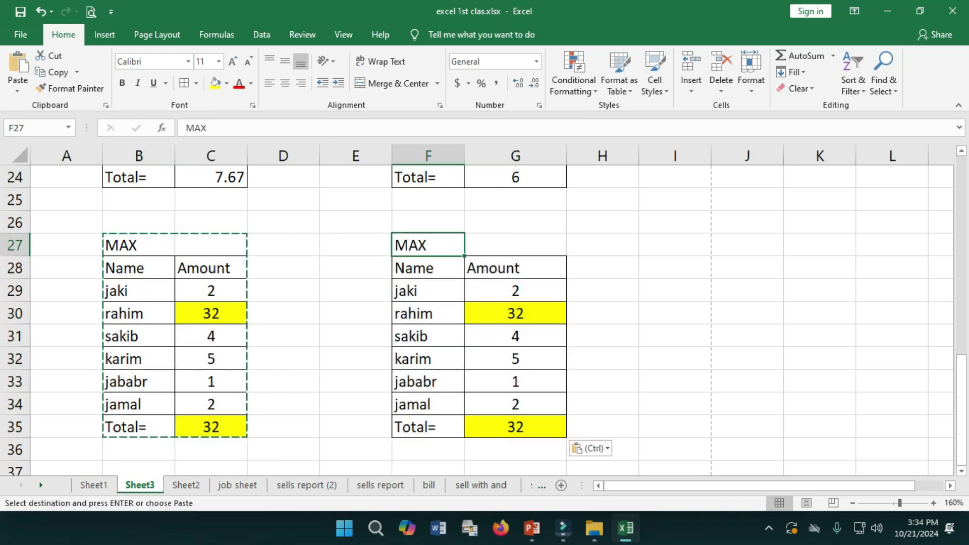
key("BackSpace")
type("MIN")
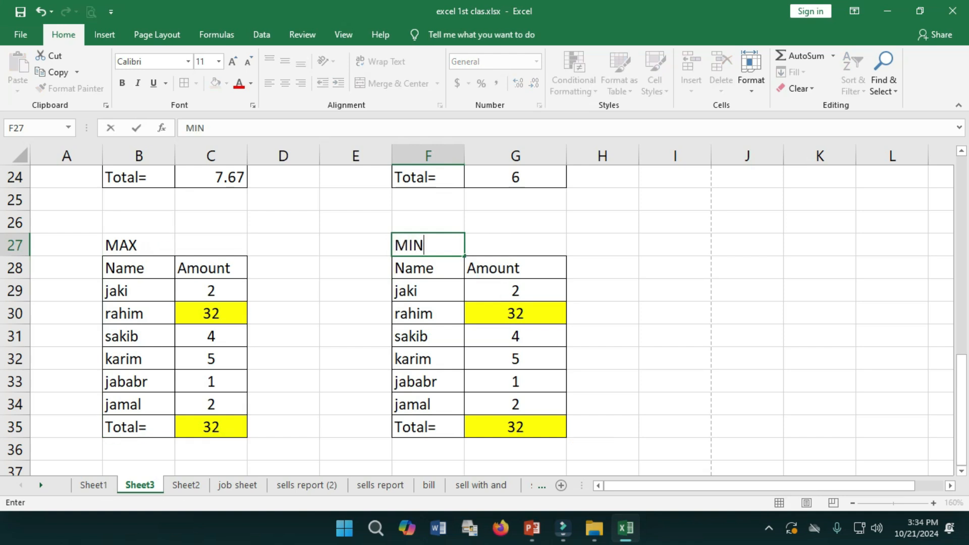
Change the MIN table's total formula in cell G35 to =MIN(G29:G34)
left_click(515, 427)
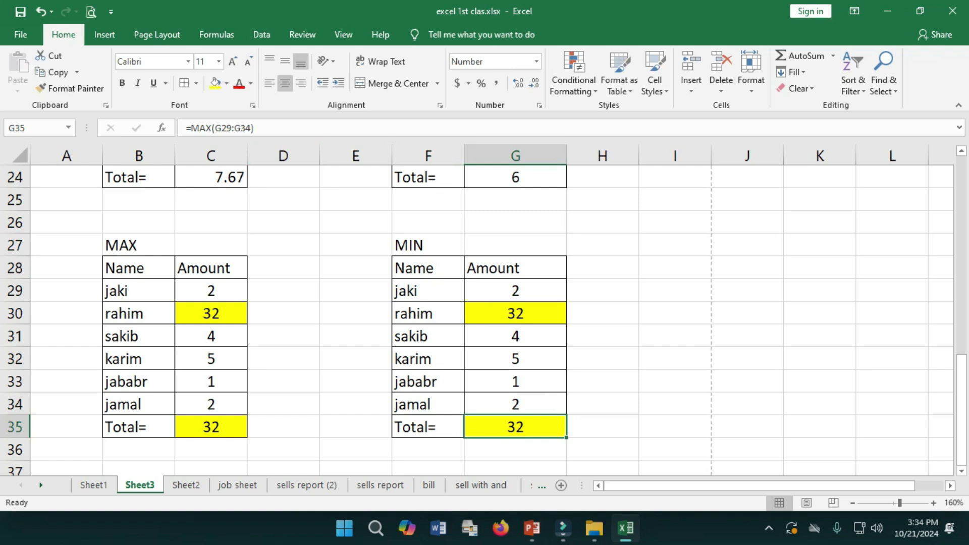
left_click(212, 129)
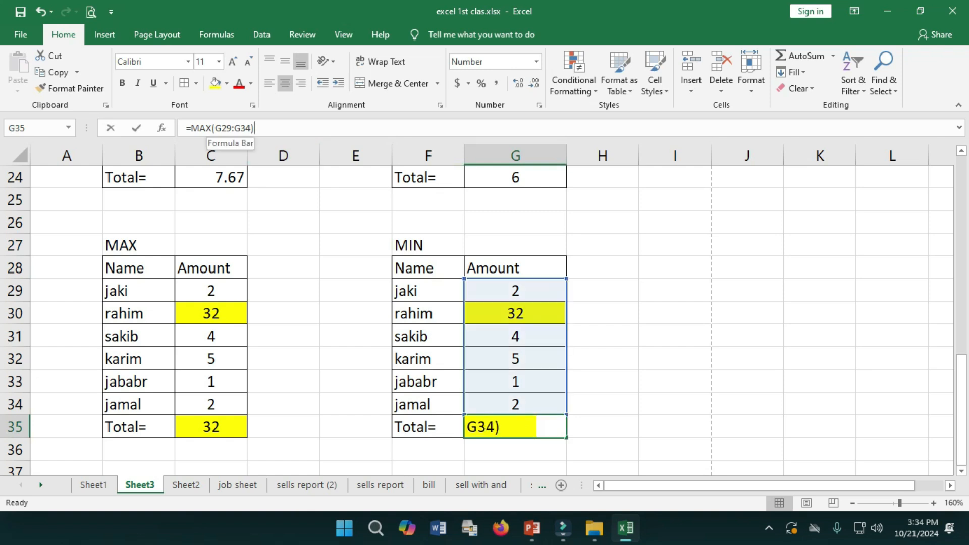
key("BackSpace")
key("BackSpace")
key("BackSpace")
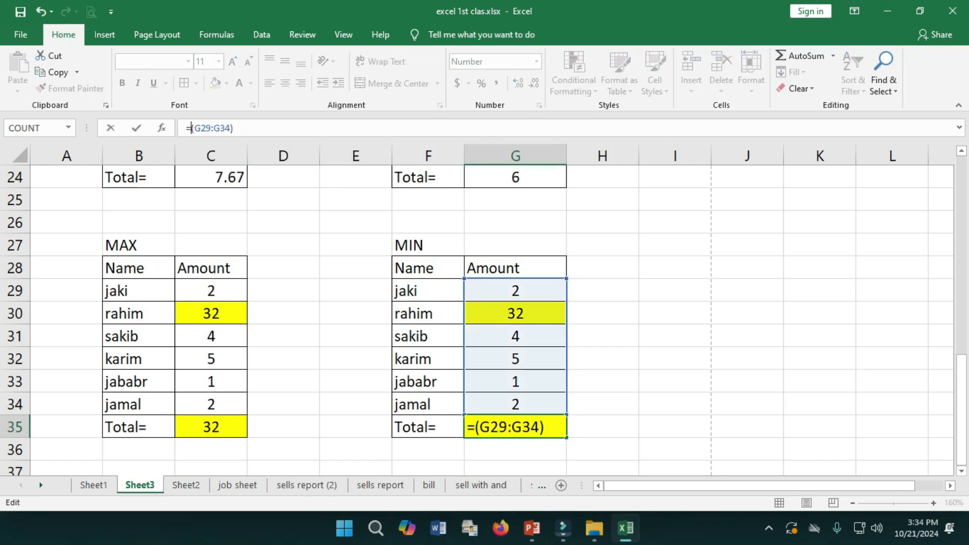
type("MIN")
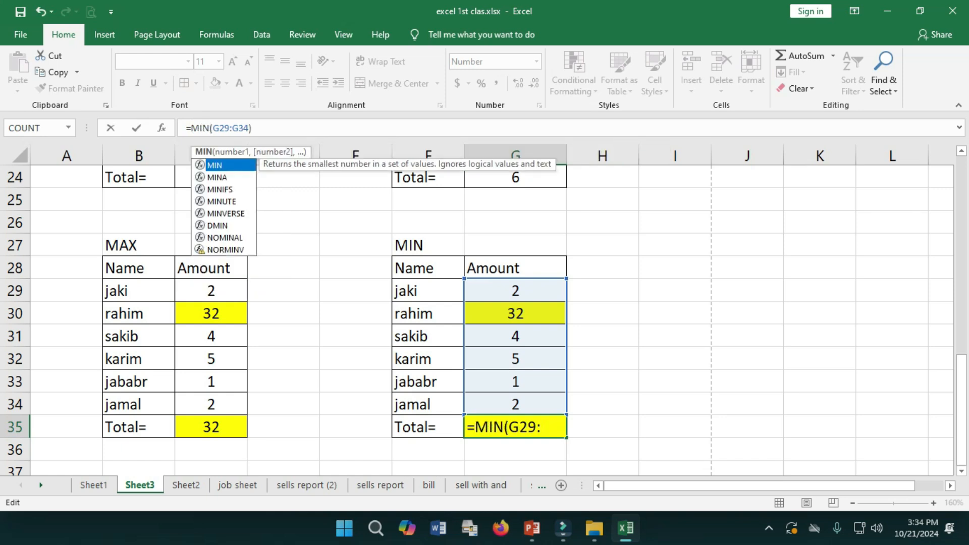
key("Return")
Fill the smallest amount in the MIN table, cell G33, with yellow and remove the fill from cell G30
key("Up")
key("Up")
key("Up")
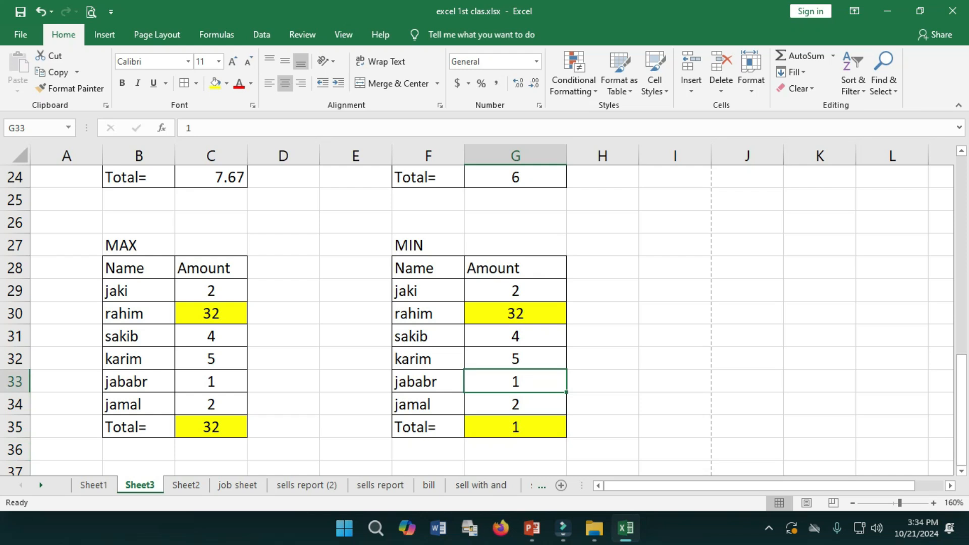
left_click(216, 83)
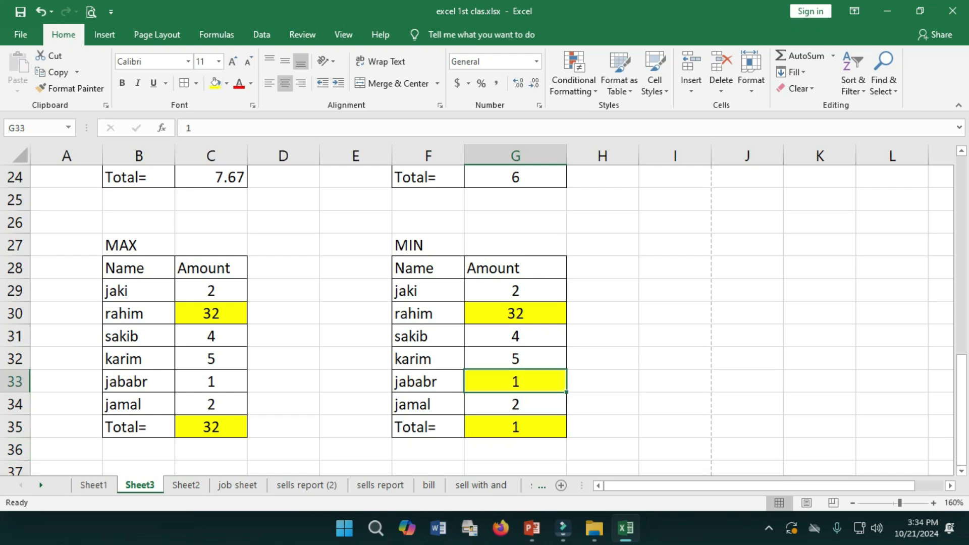
key("Up")
key("Up")
key("Up")
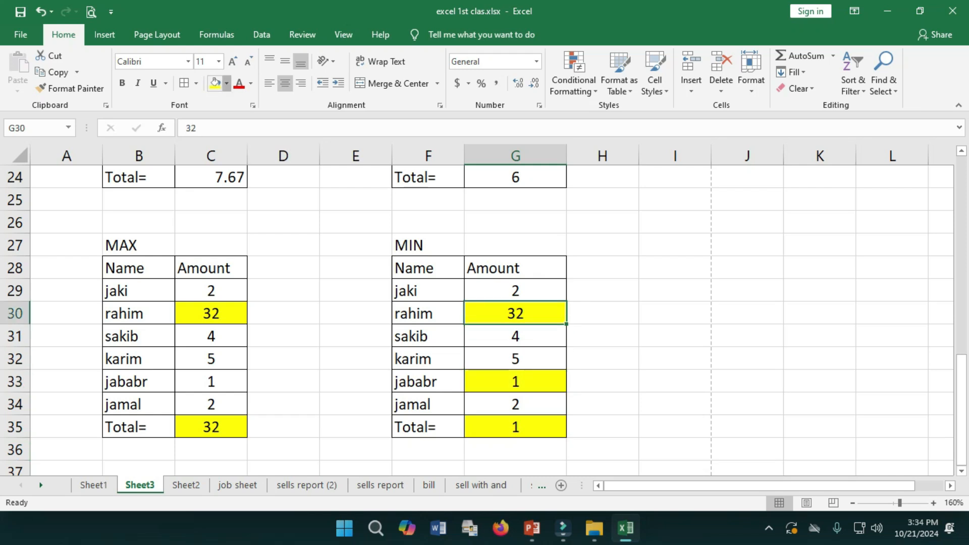
left_click(227, 83)
left_click(242, 209)
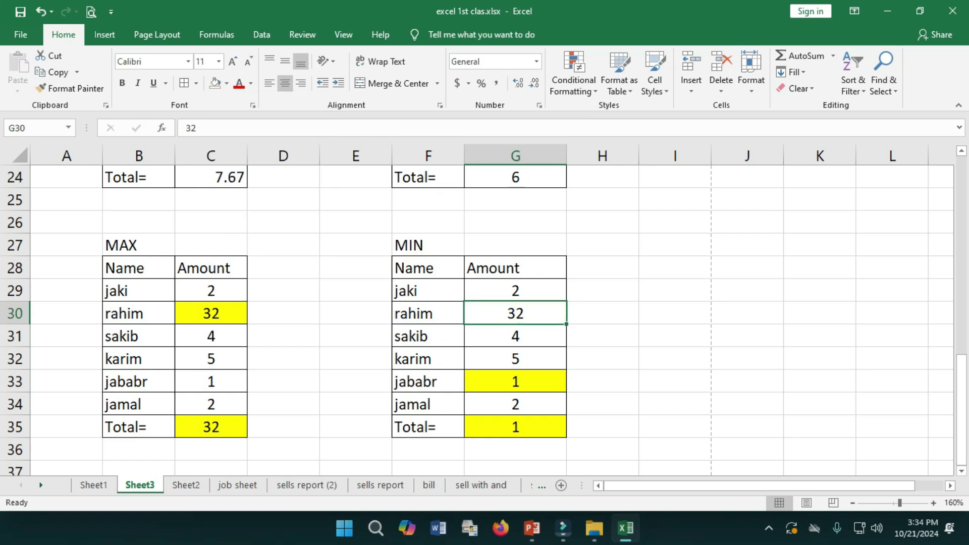
left_click(675, 336)
left_click(516, 382)
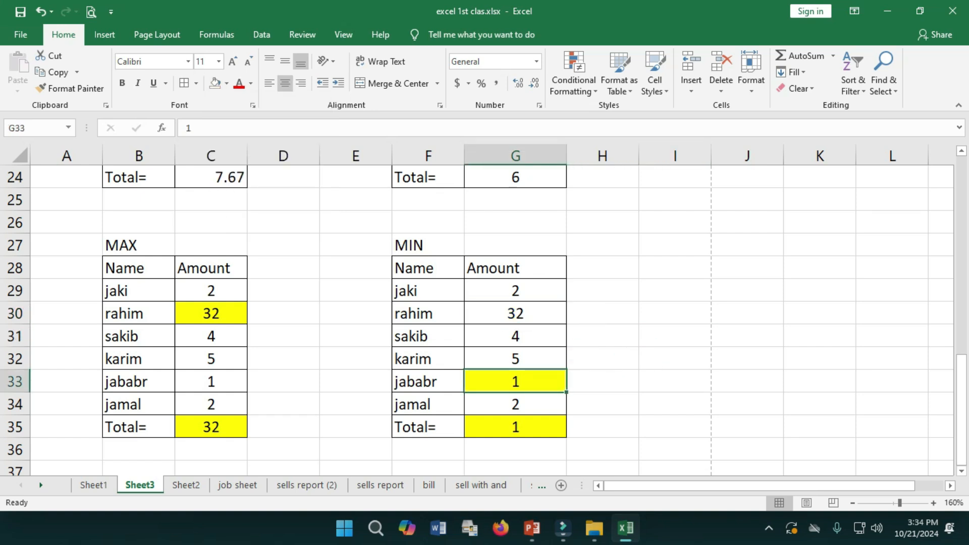
left_click(516, 427)
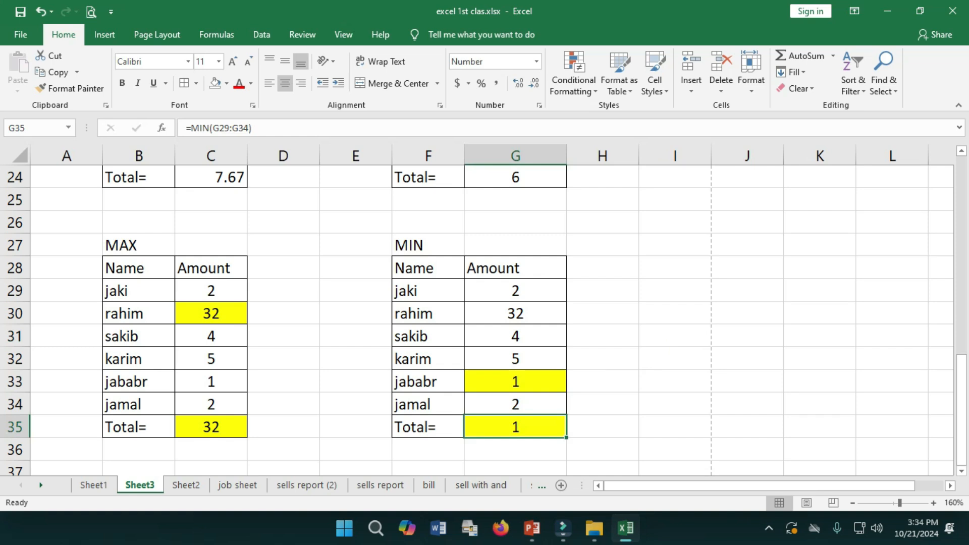
left_click(516, 382)
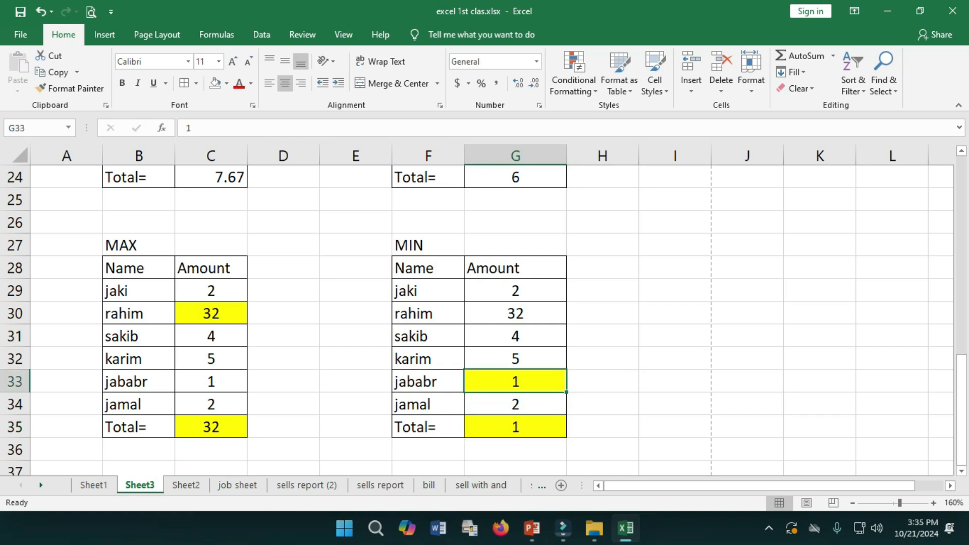
Fill the MAX title in cell B27 and the MIN title in cell F27 with yellow
left_click(138, 246)
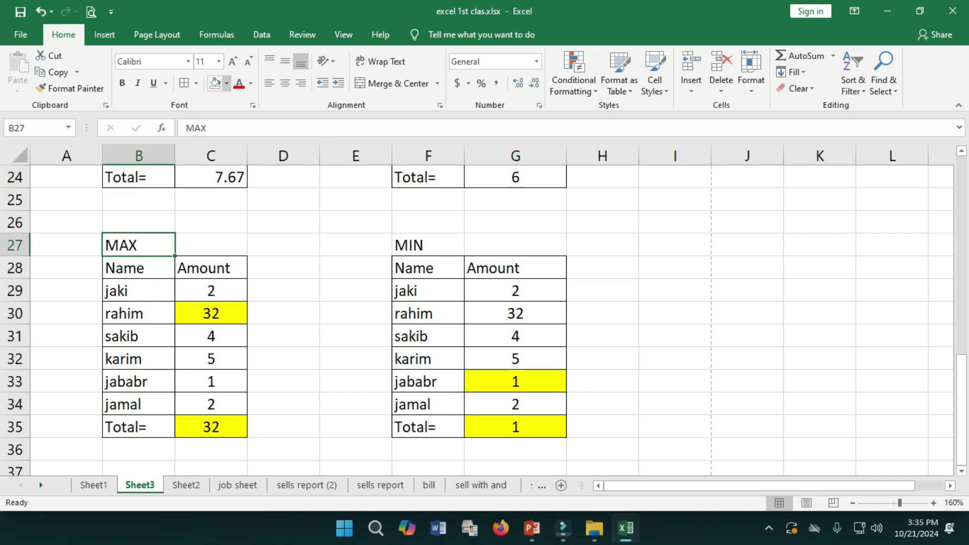
left_click(227, 84)
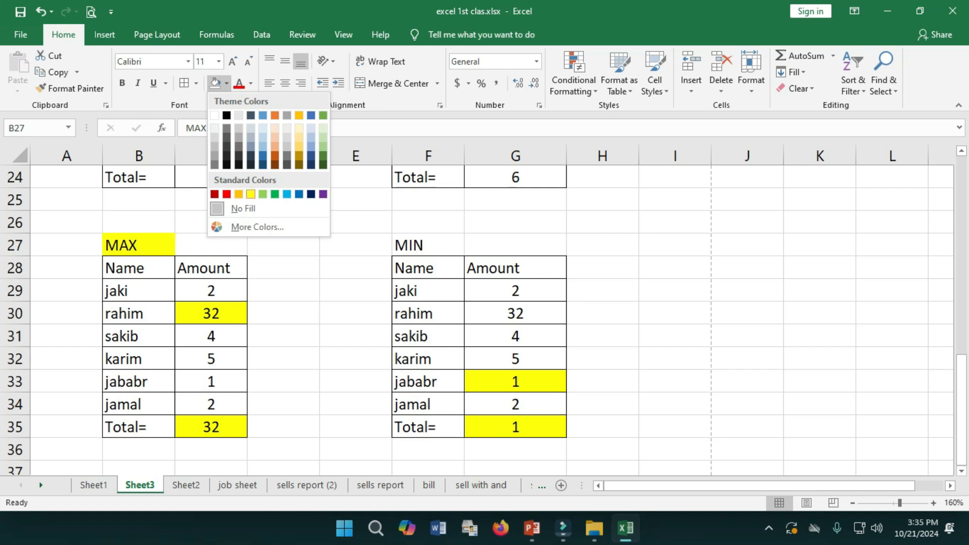
left_click(251, 194)
left_click(428, 245)
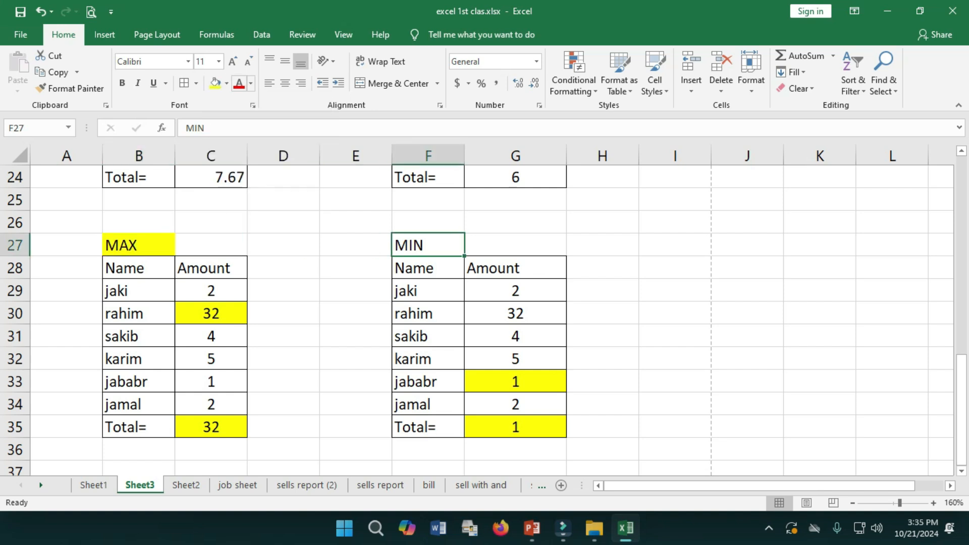
left_click(216, 84)
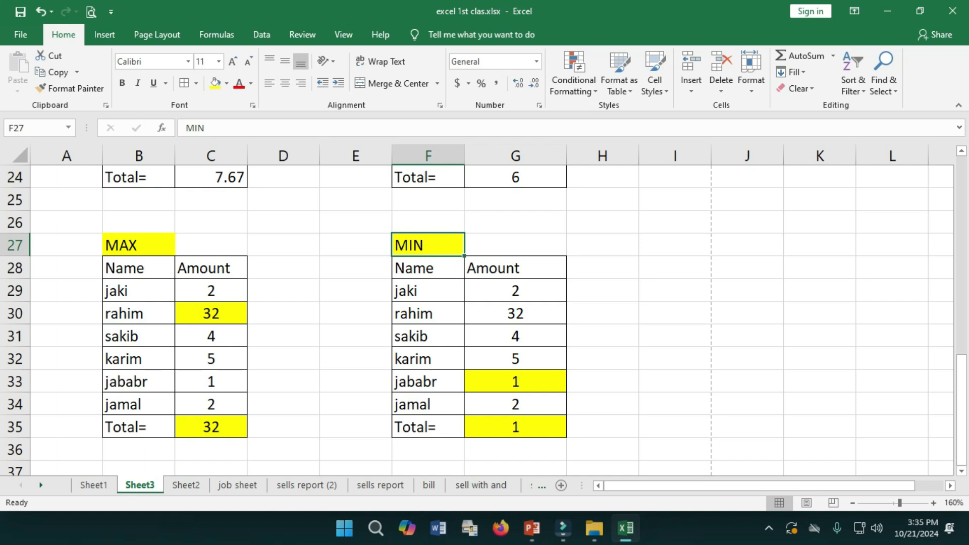
scroll(477, 311, "down", 4)
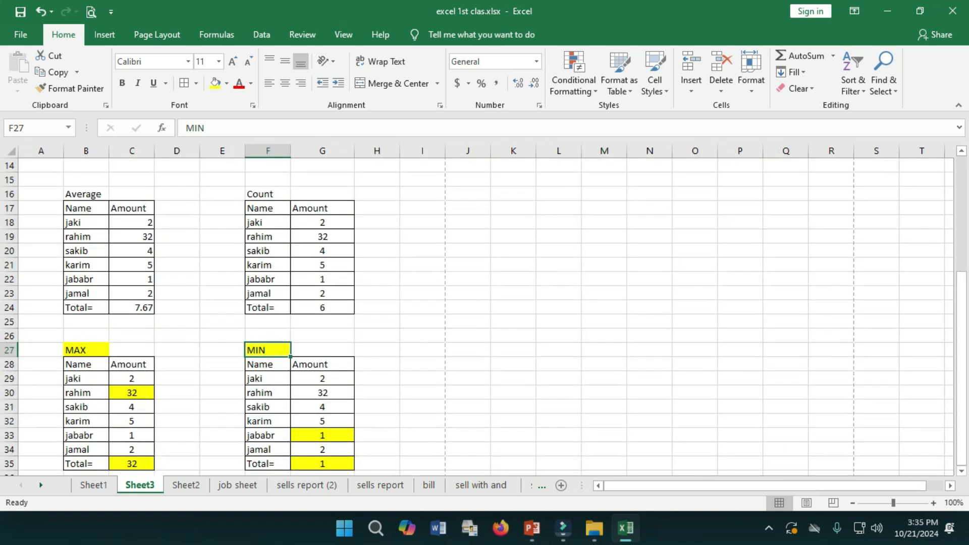
scroll(477, 310, "down", 2)
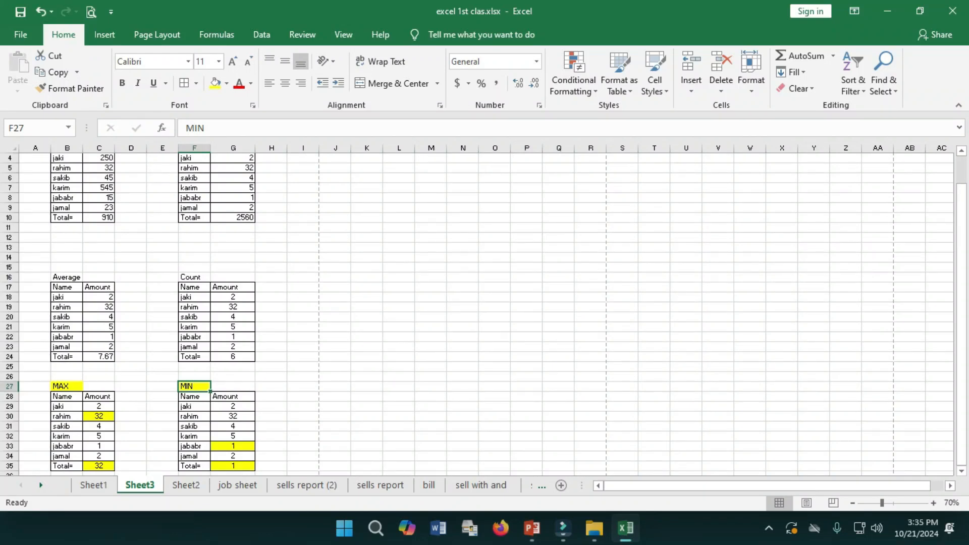
scroll(478, 311, "down", 1)
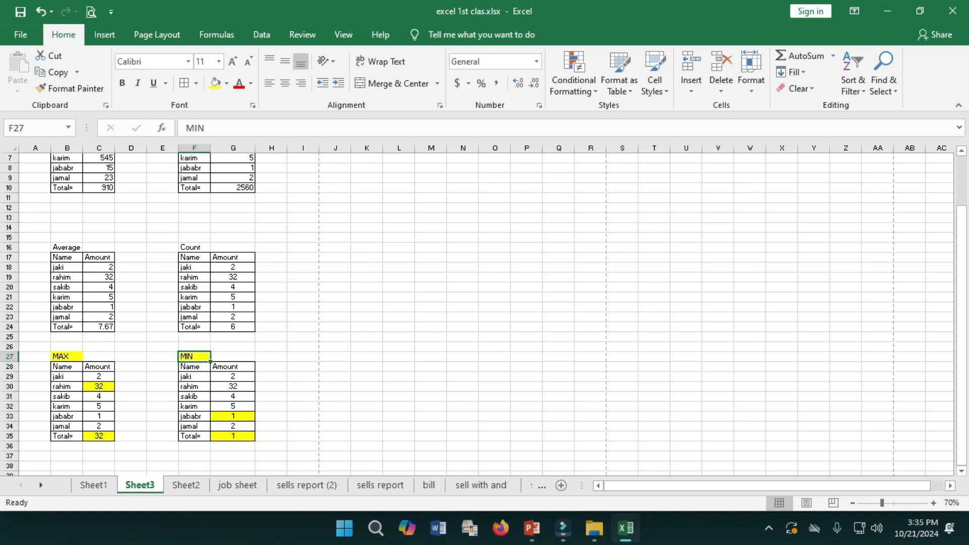
left_click(769, 528)
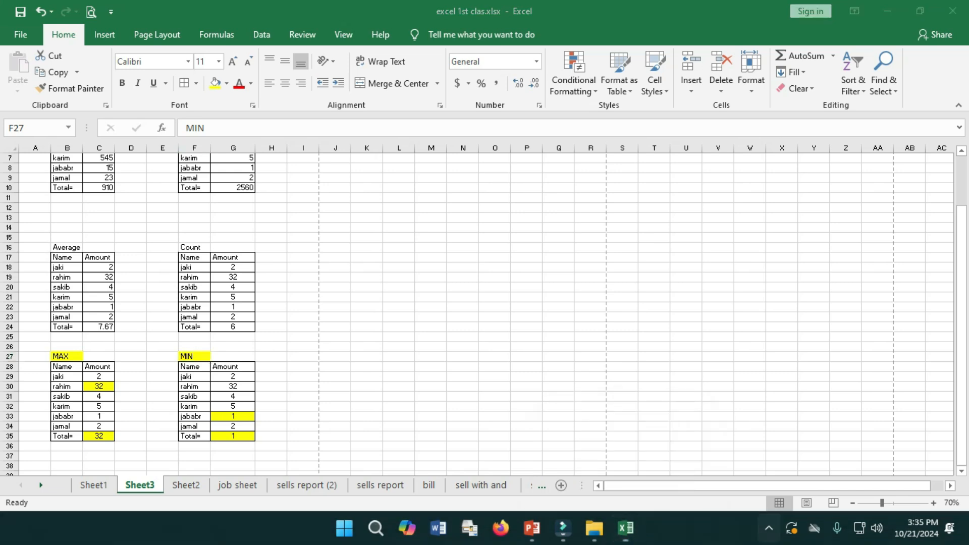
right_click(740, 456)
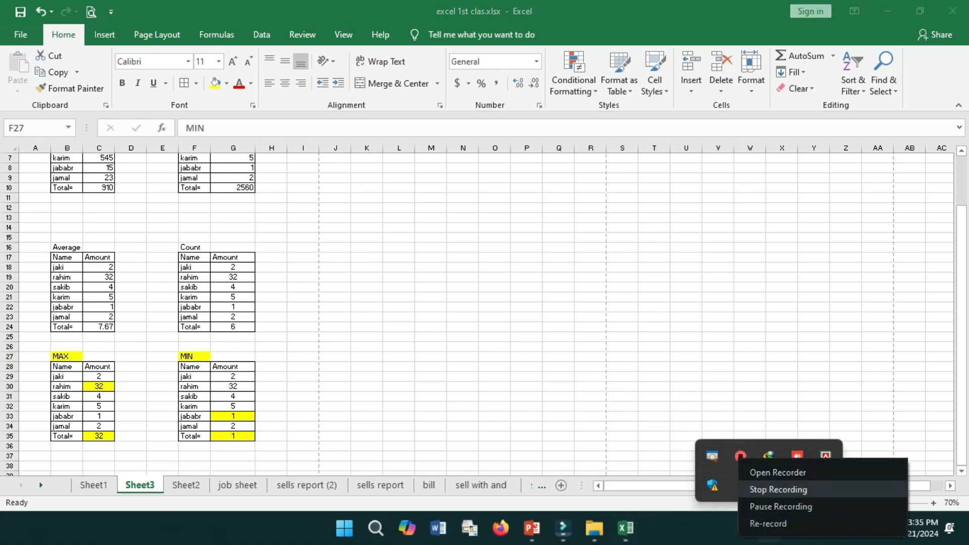
left_click(778, 489)
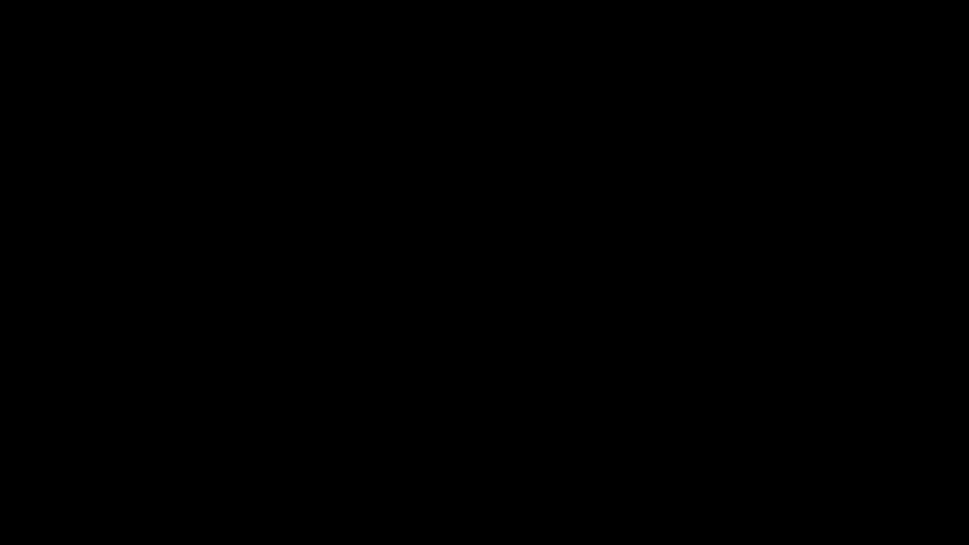